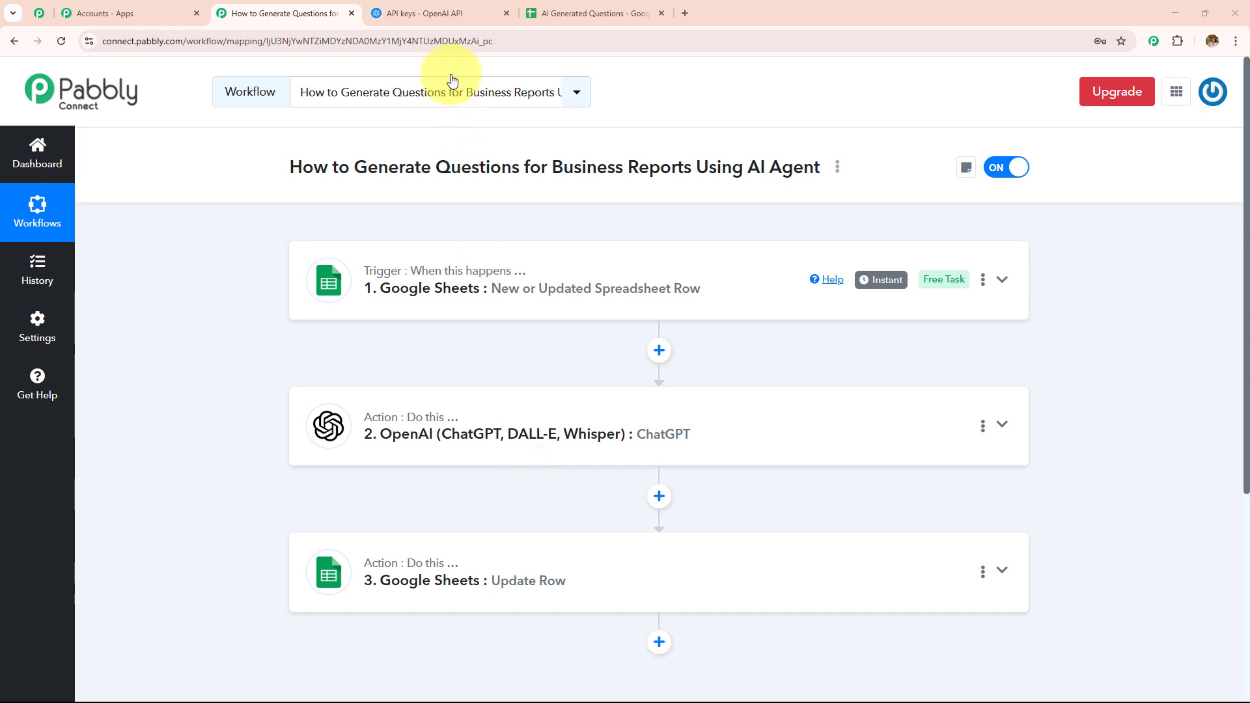
# Step: Switch to the AI Generated Questions spreadsheet and set its zoom to 150%
pyautogui.click(561, 16)
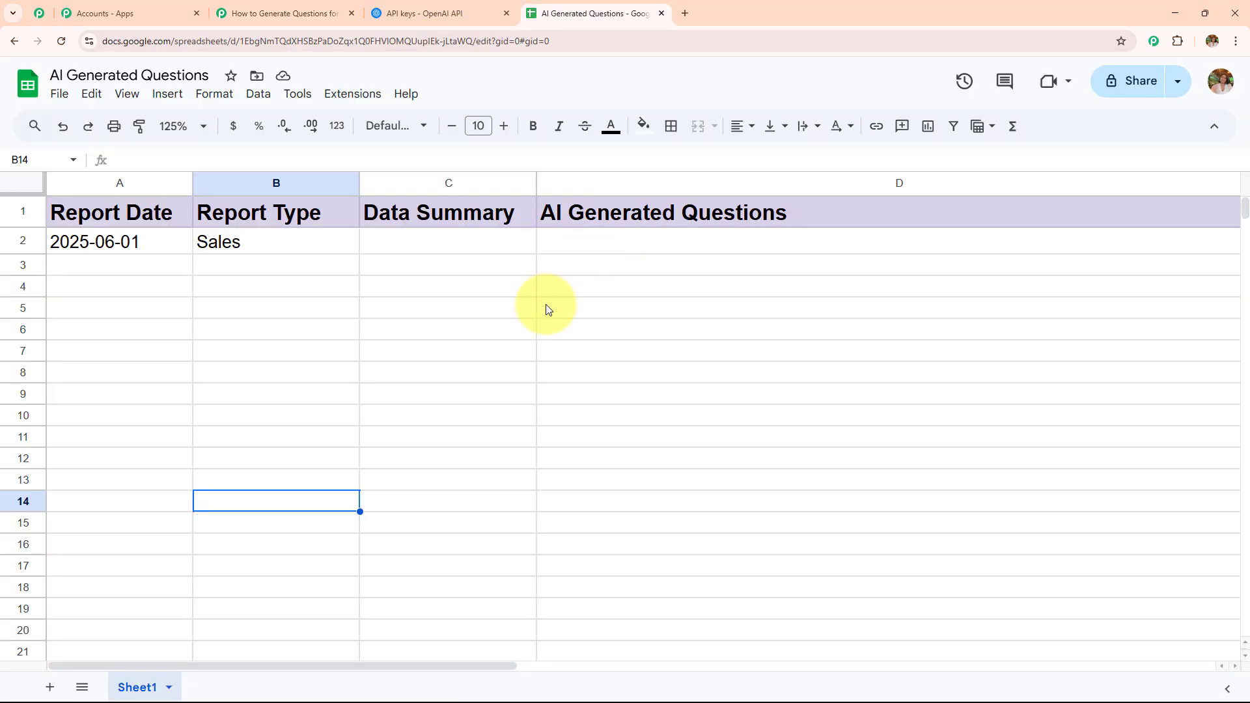
pyautogui.click(196, 127)
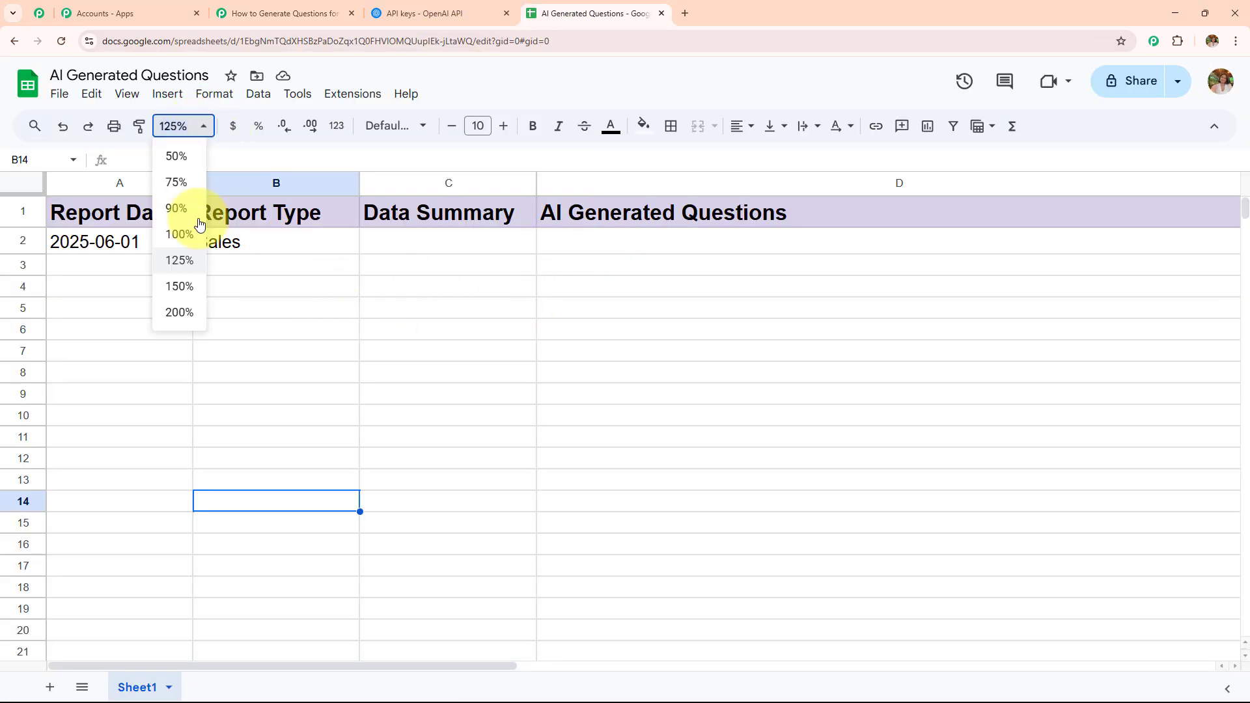
pyautogui.click(190, 299)
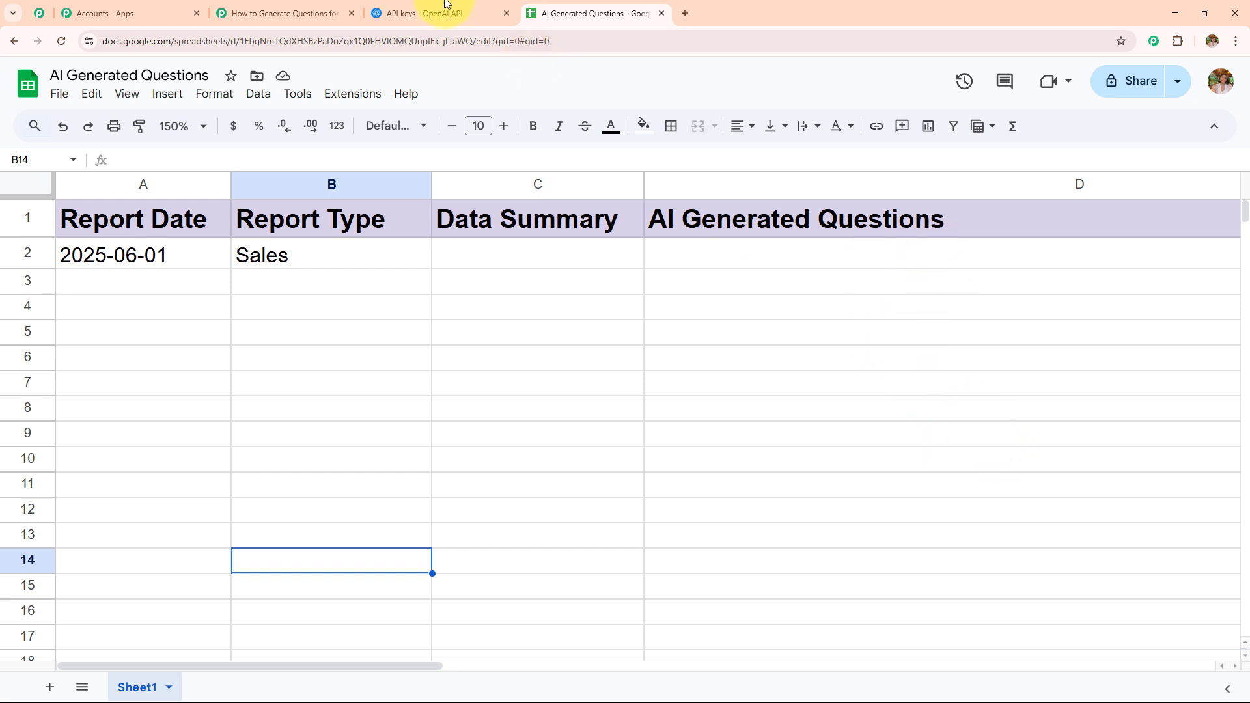
# Step: Paste the data summary text into cell C2 of the Sales report row
pyautogui.click(293, 13)
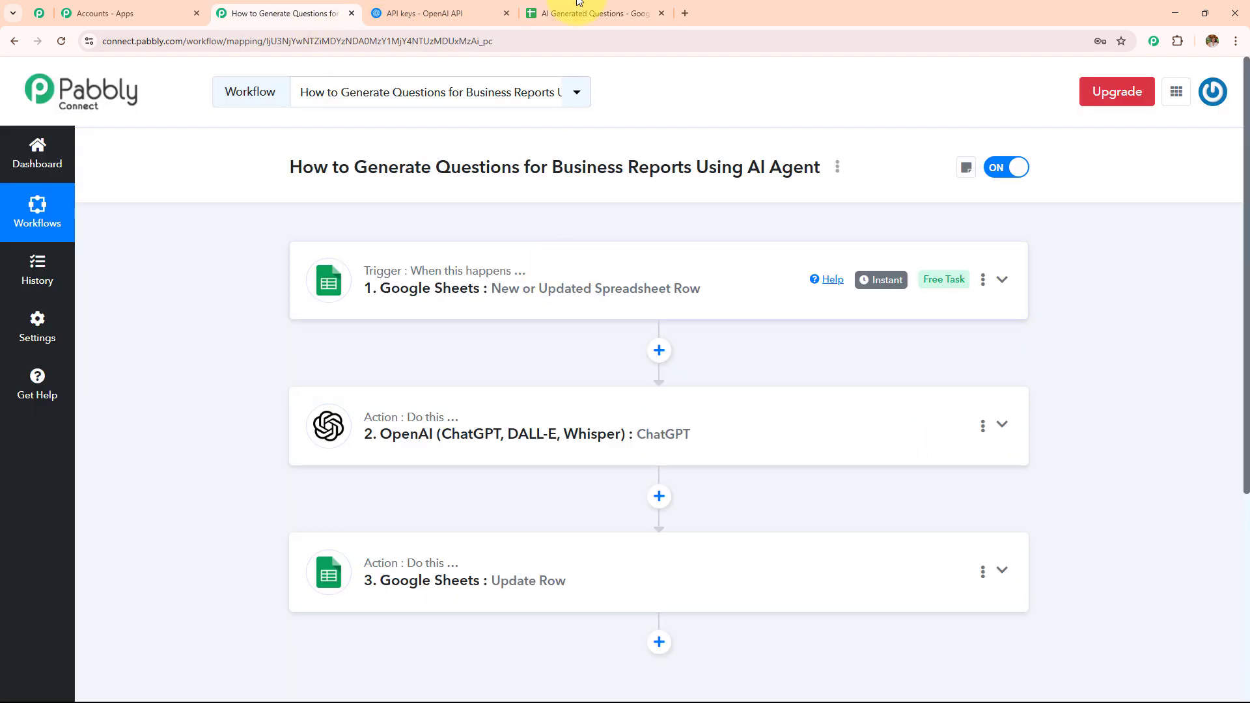
pyautogui.click(596, 13)
pyautogui.doubleClick(519, 258)
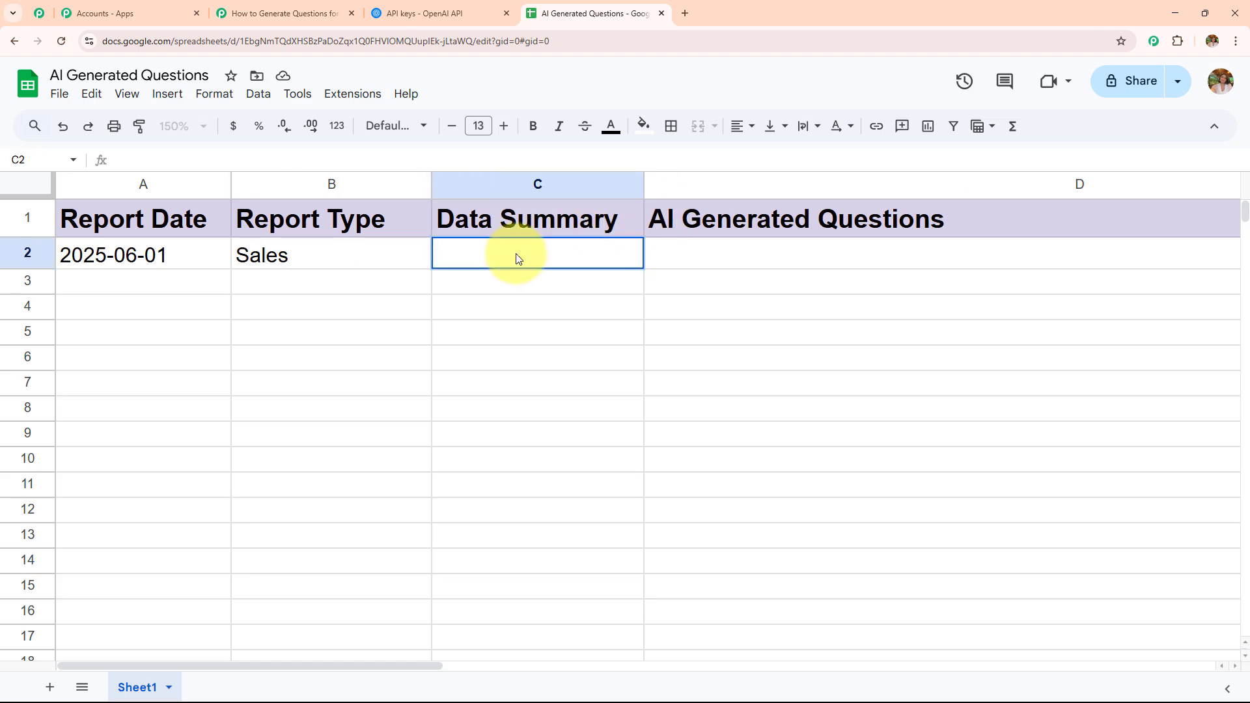
pyautogui.write('otal sales: $1.2M, growth: 8%, churn rate: 5%, new customers: 500')
pyautogui.press('Return')
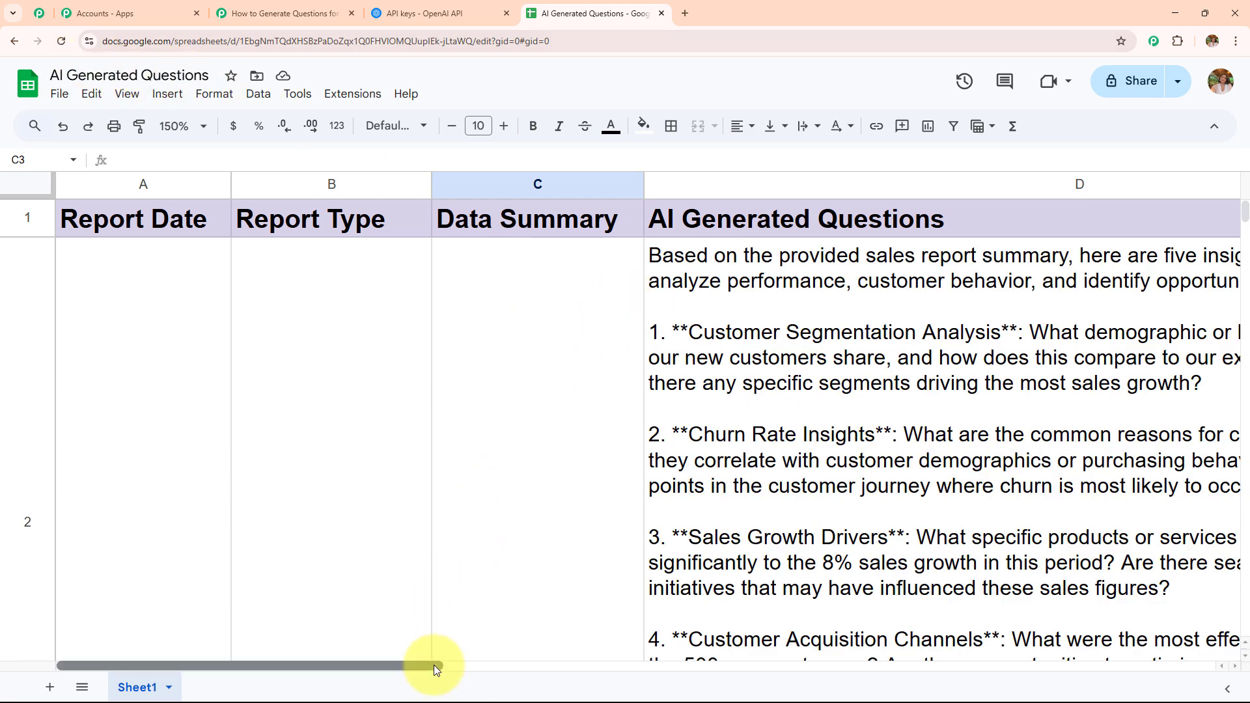
# Step: Examine the AI-generated questions in column D for the Sales report row
pyautogui.moveTo(433, 665); pyautogui.dragTo(577, 678)
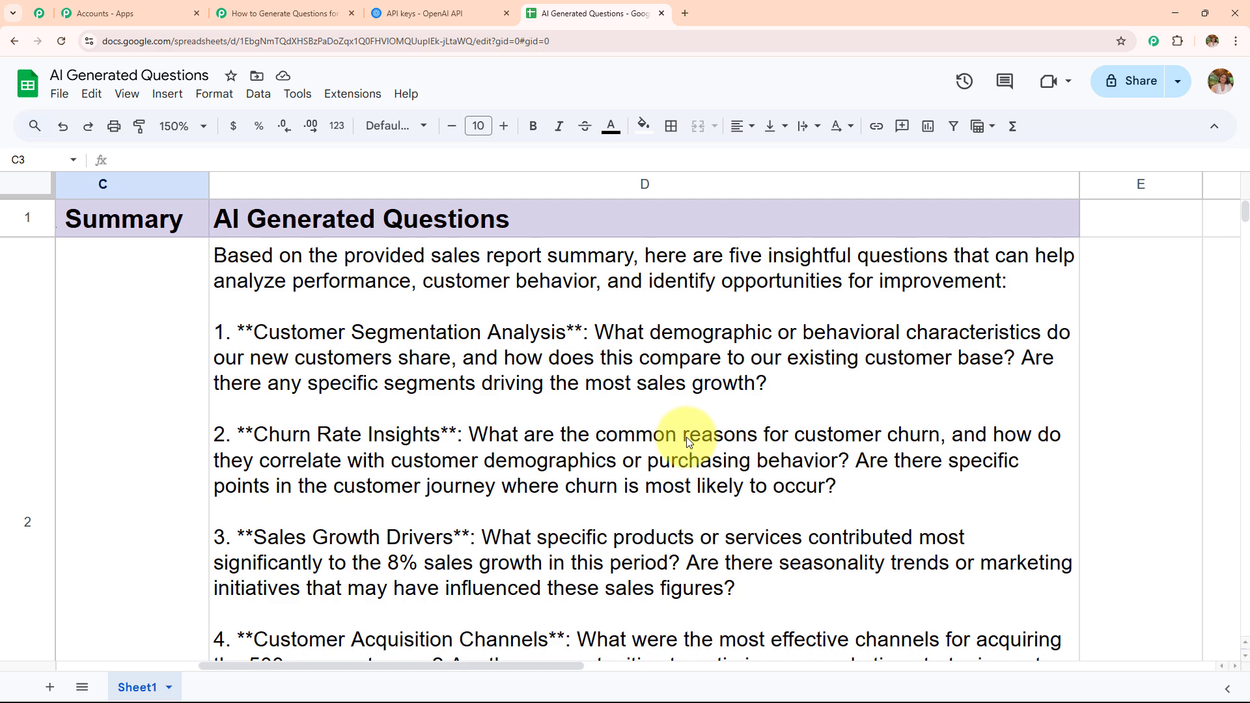
pyautogui.scroll(-5, 686, 437)
pyautogui.scroll(5, 686, 435)
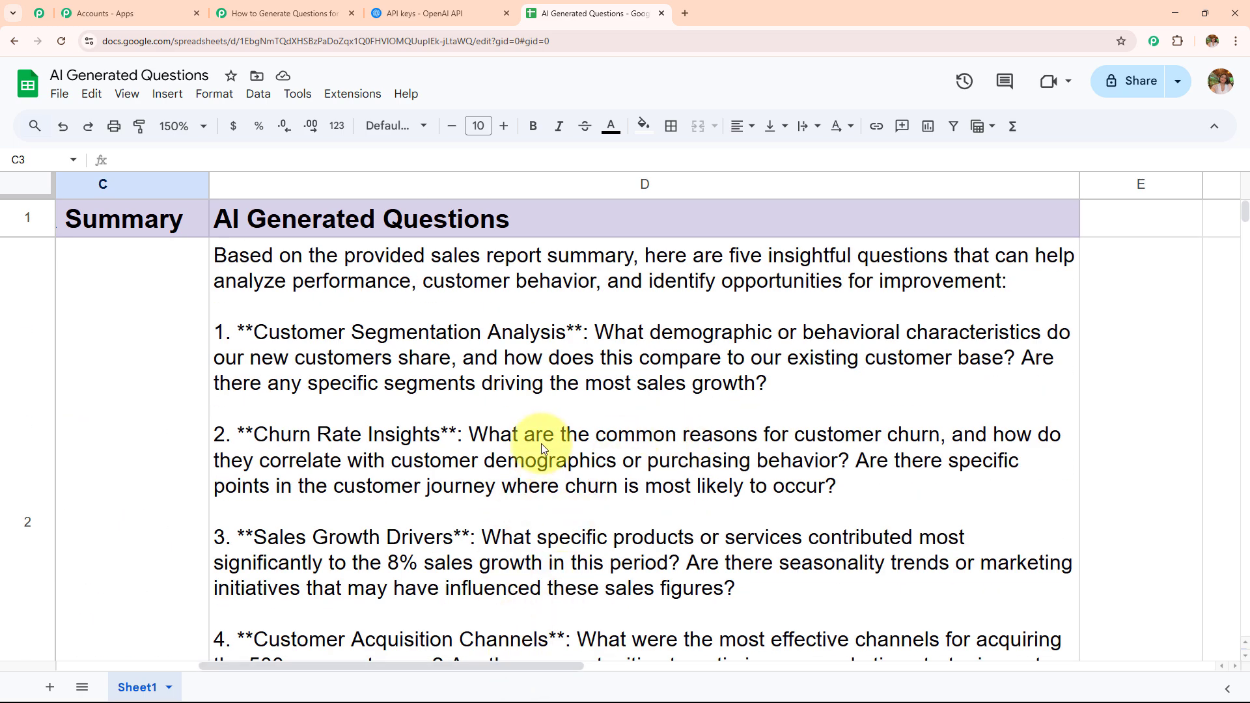
pyautogui.scroll(-3, 541, 444)
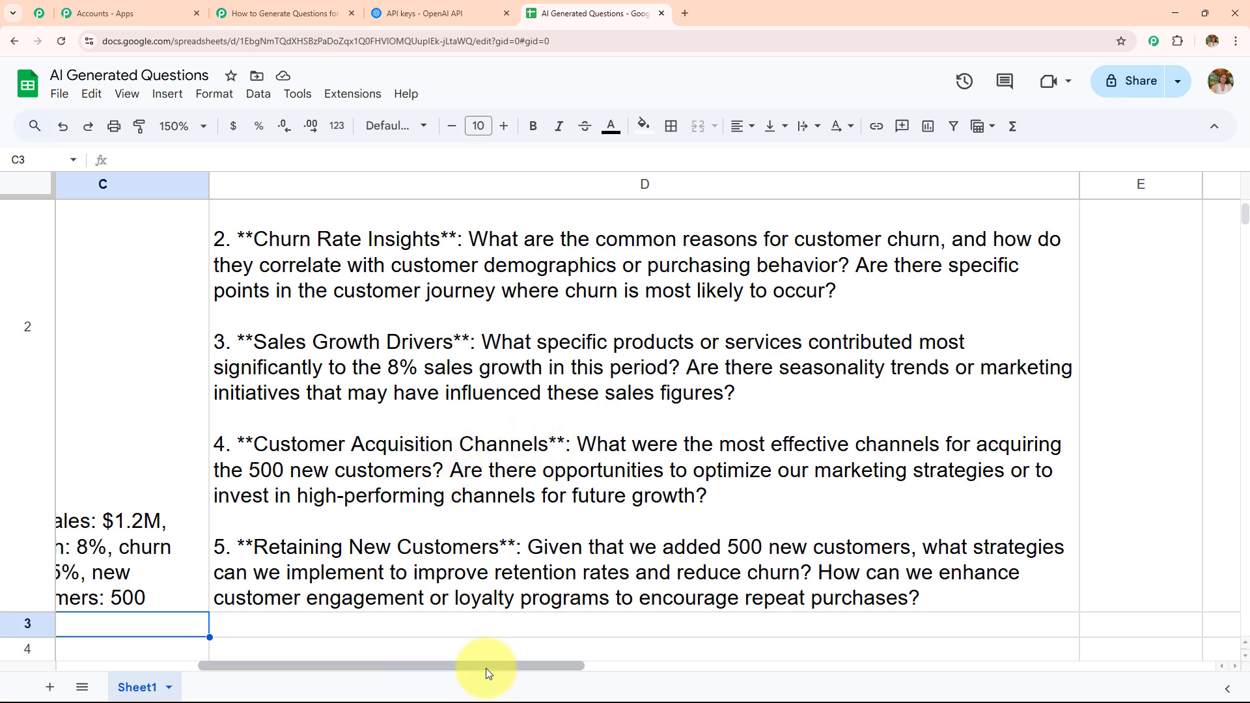
pyautogui.moveTo(486, 668); pyautogui.dragTo(318, 666)
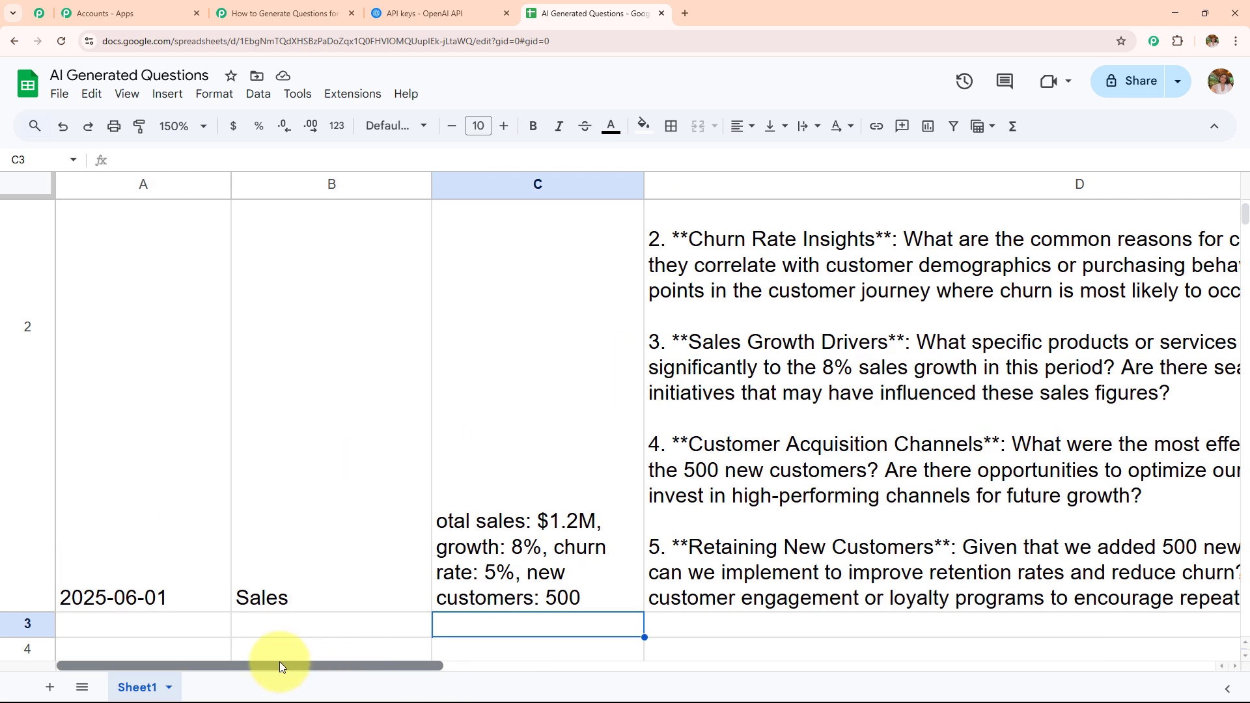
# Step: Open Pabbly Connect from the Pabbly website through the sign-up page and the Pabbly Connect access link
pyautogui.click(315, 13)
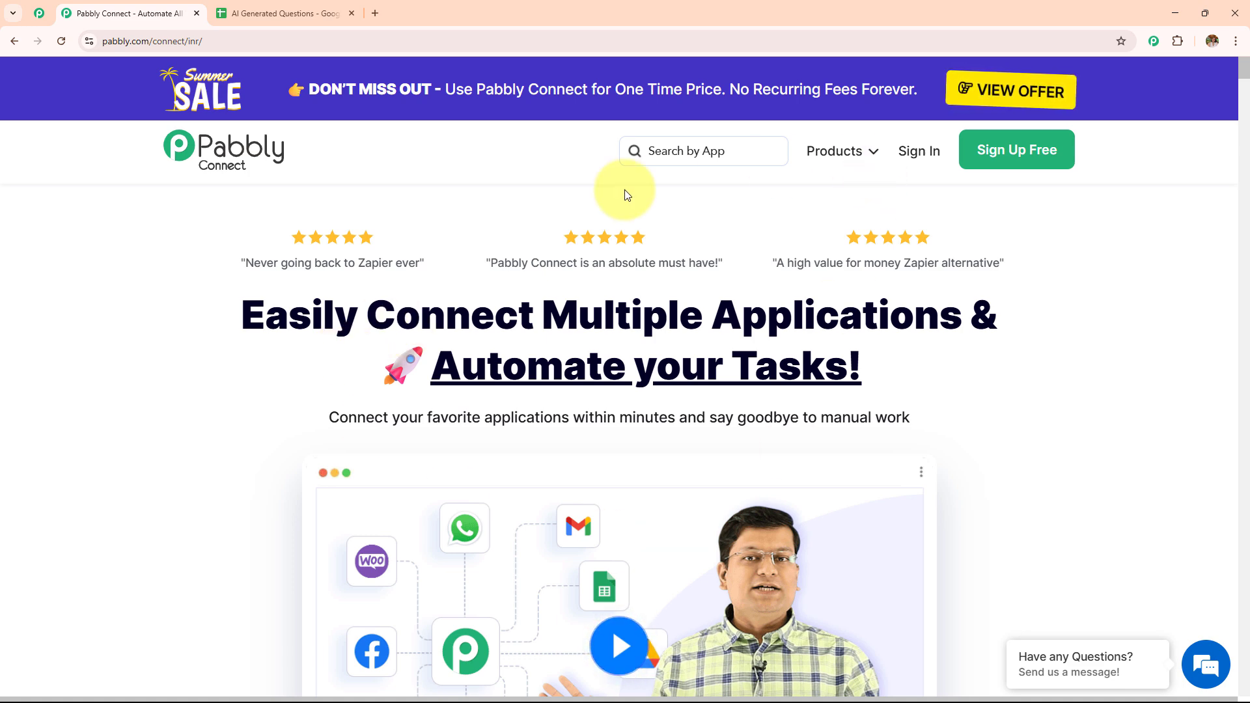
pyautogui.click(130, 41)
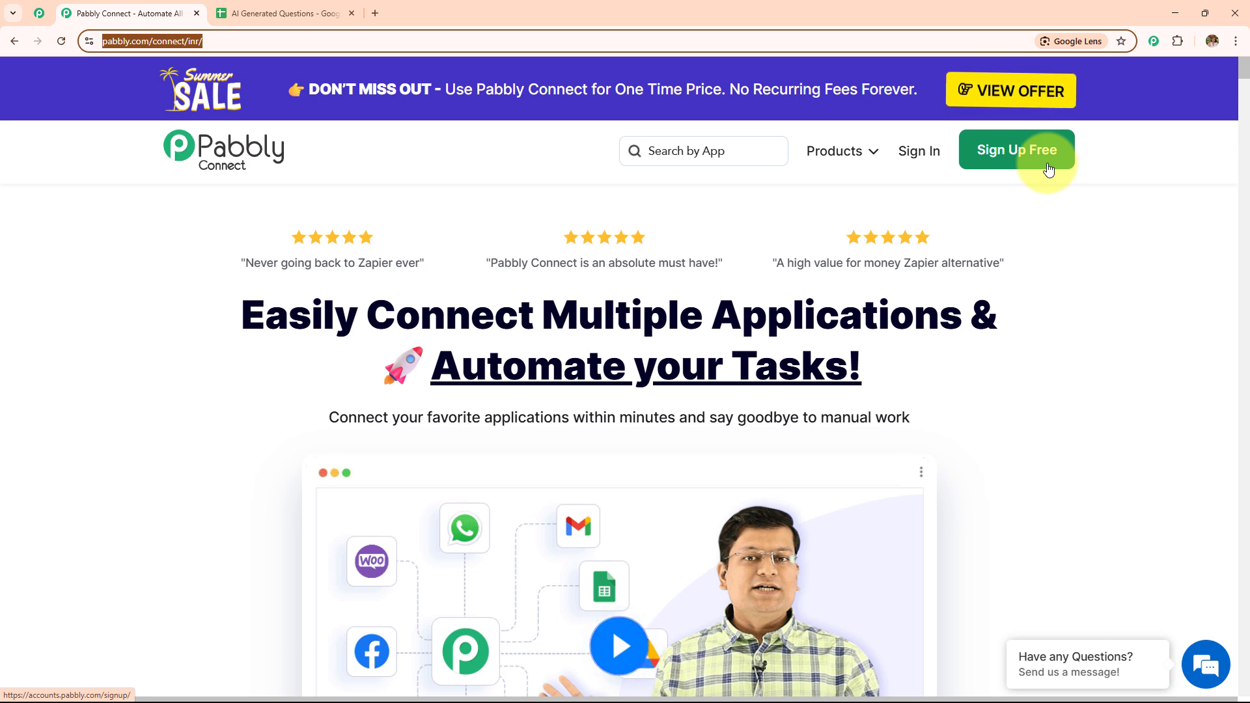
pyautogui.click(918, 160)
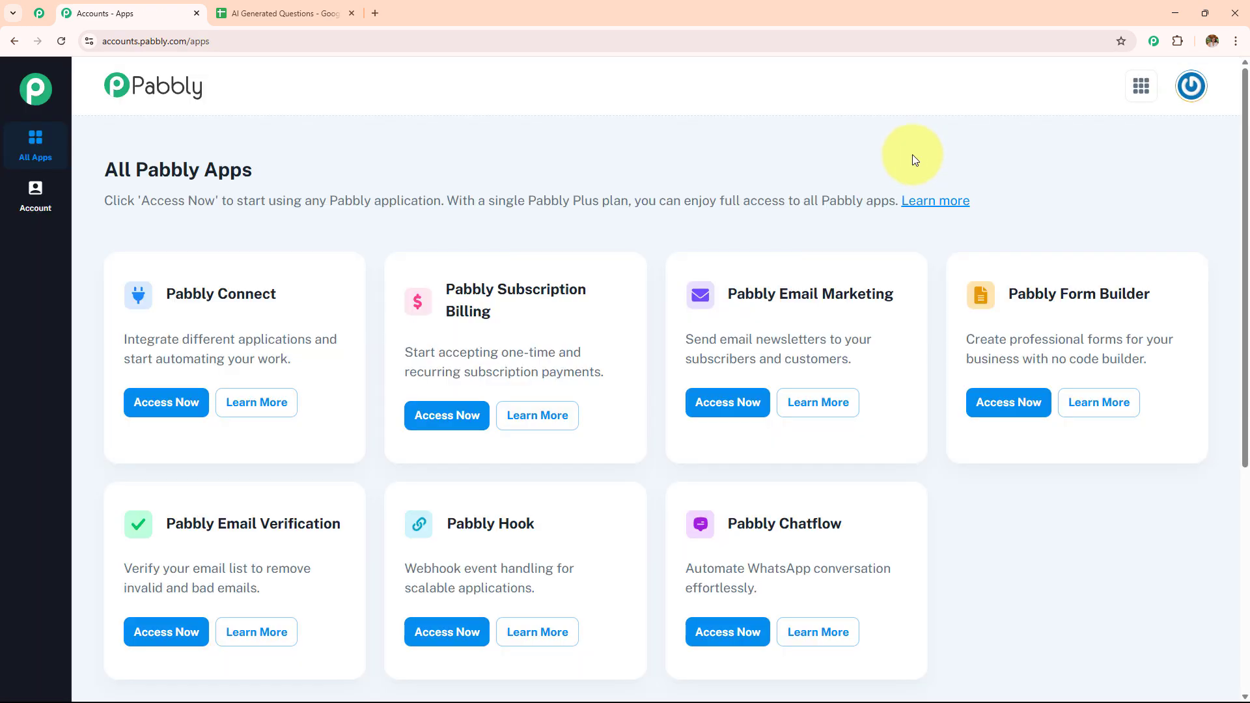
pyautogui.moveTo(102, 168); pyautogui.dragTo(413, 177)
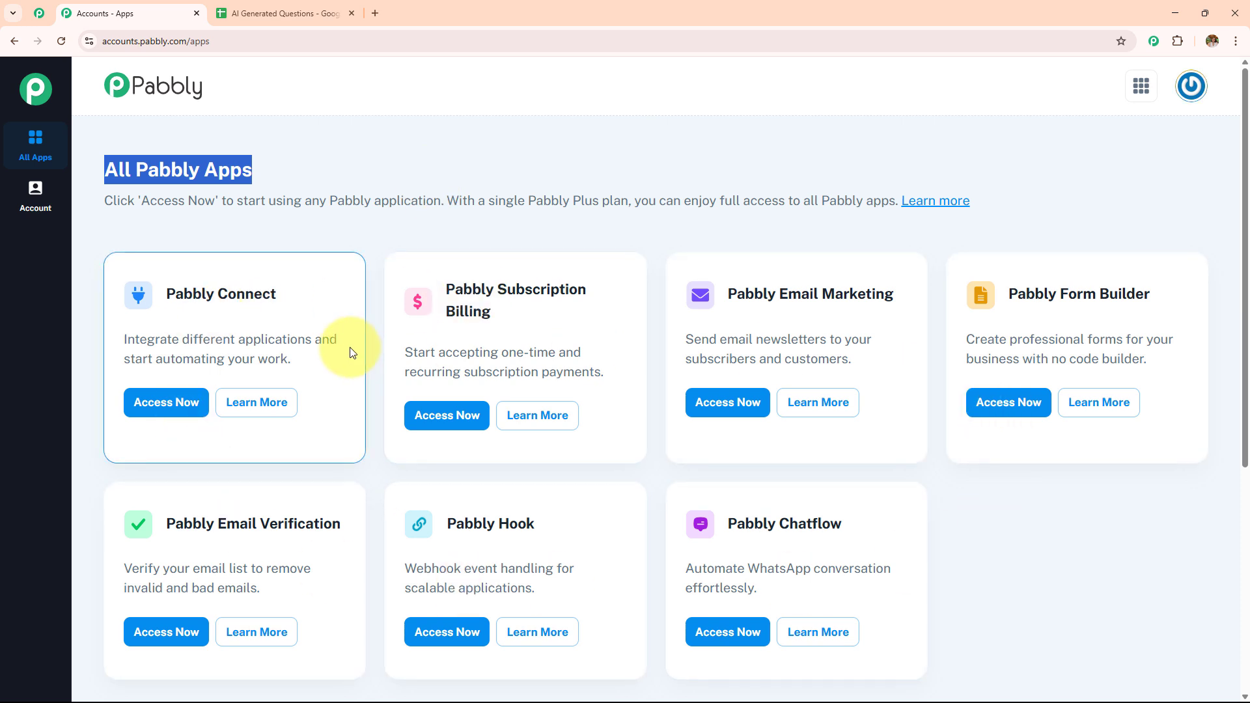
pyautogui.moveTo(156, 291); pyautogui.dragTo(334, 299)
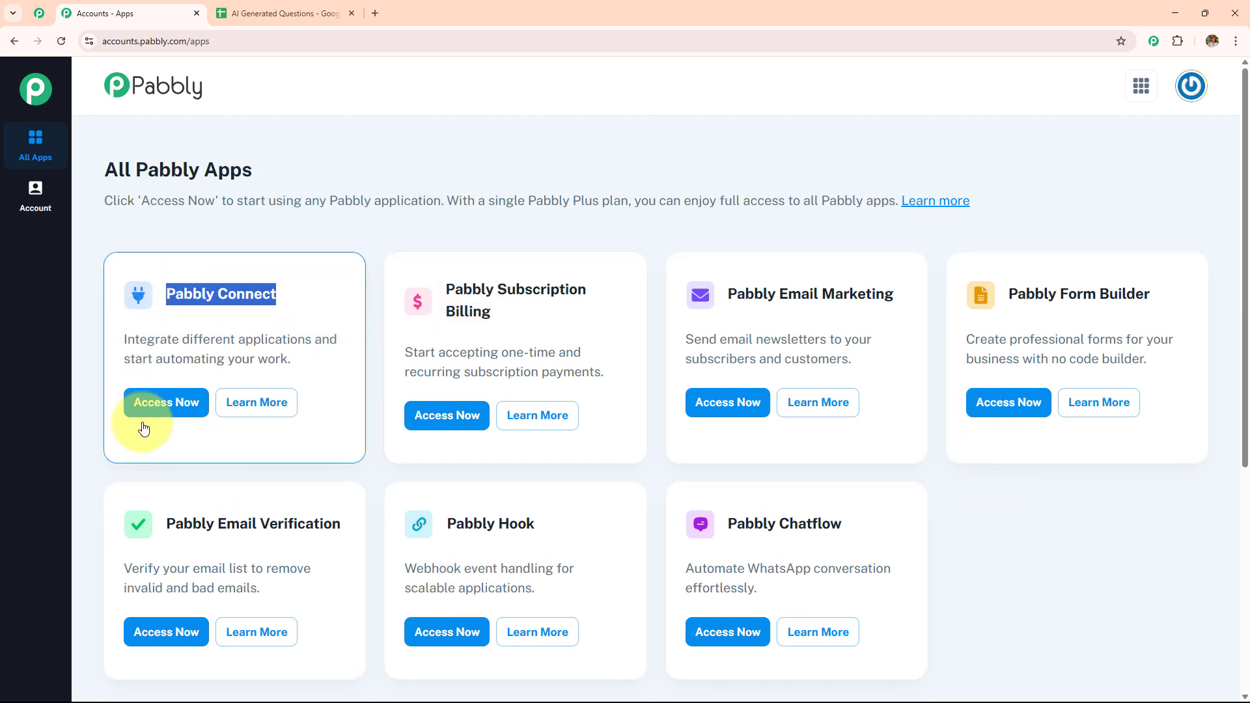
pyautogui.click(159, 404)
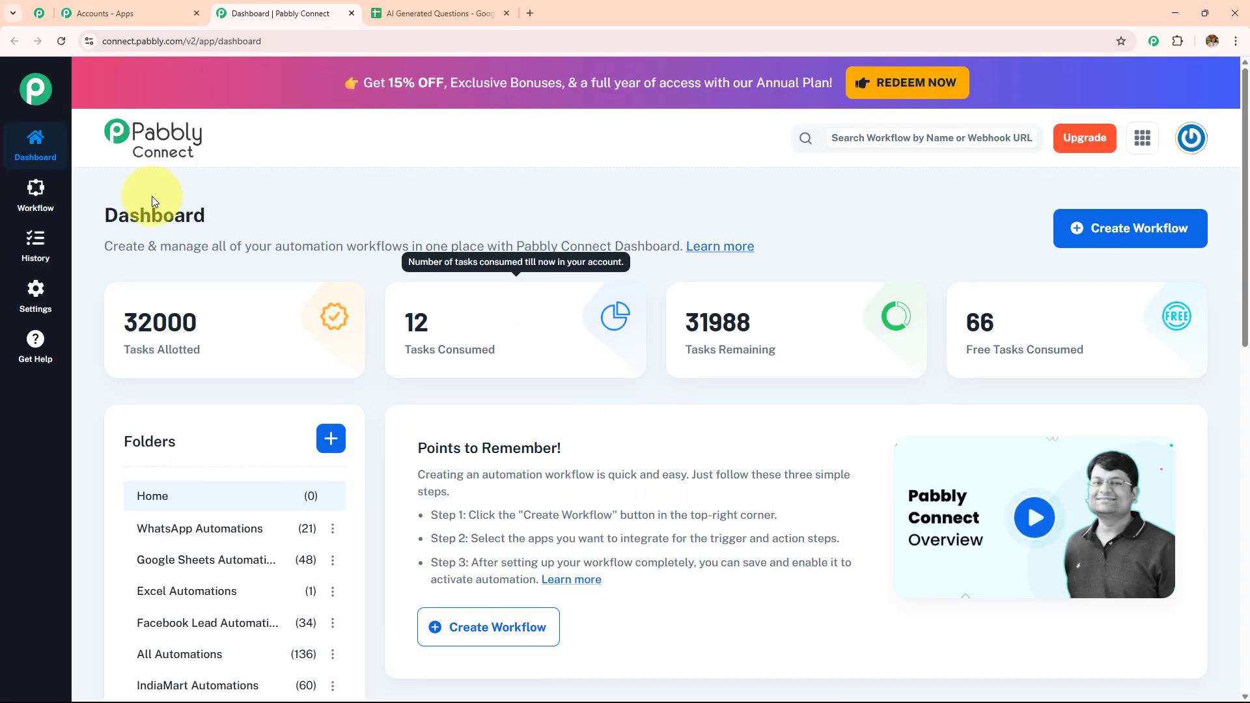
# Step: Examine the Pabbly Connect dashboard, its task summary and the folder list
pyautogui.moveTo(103, 218); pyautogui.dragTo(256, 219)
pyautogui.scroll(-4, 634, 368)
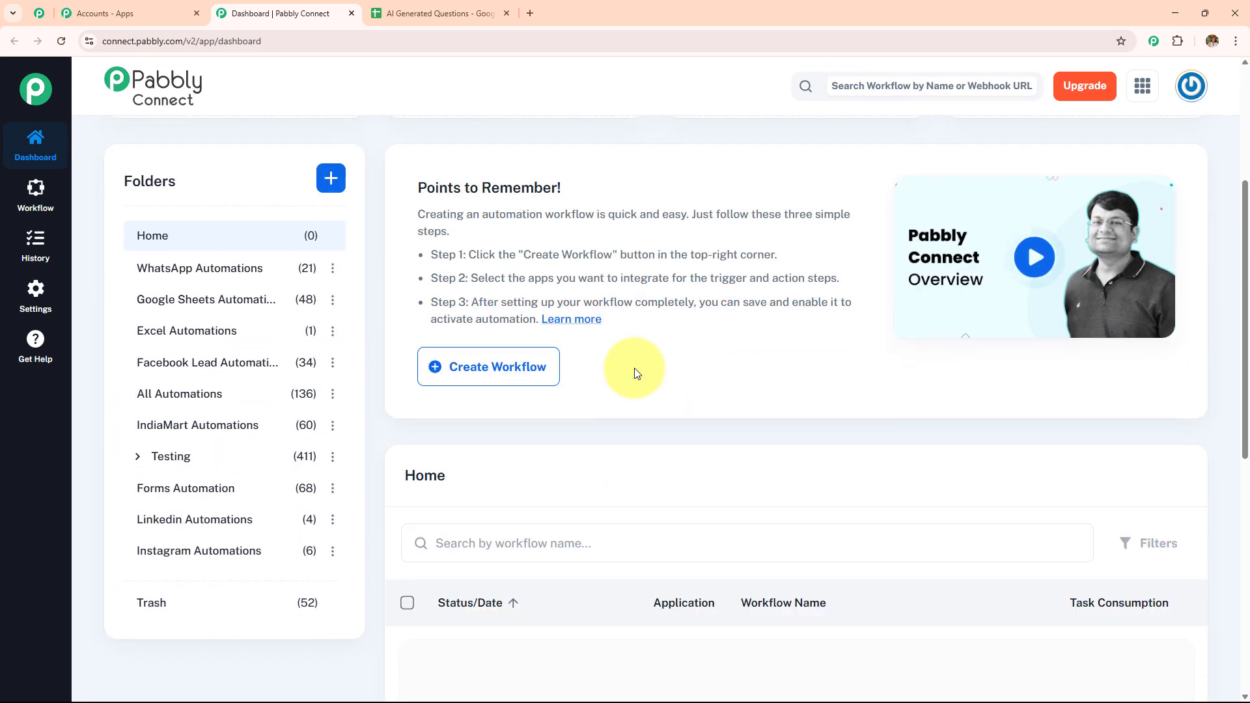
pyautogui.scroll(-7, 634, 369)
pyautogui.scroll(3, 634, 372)
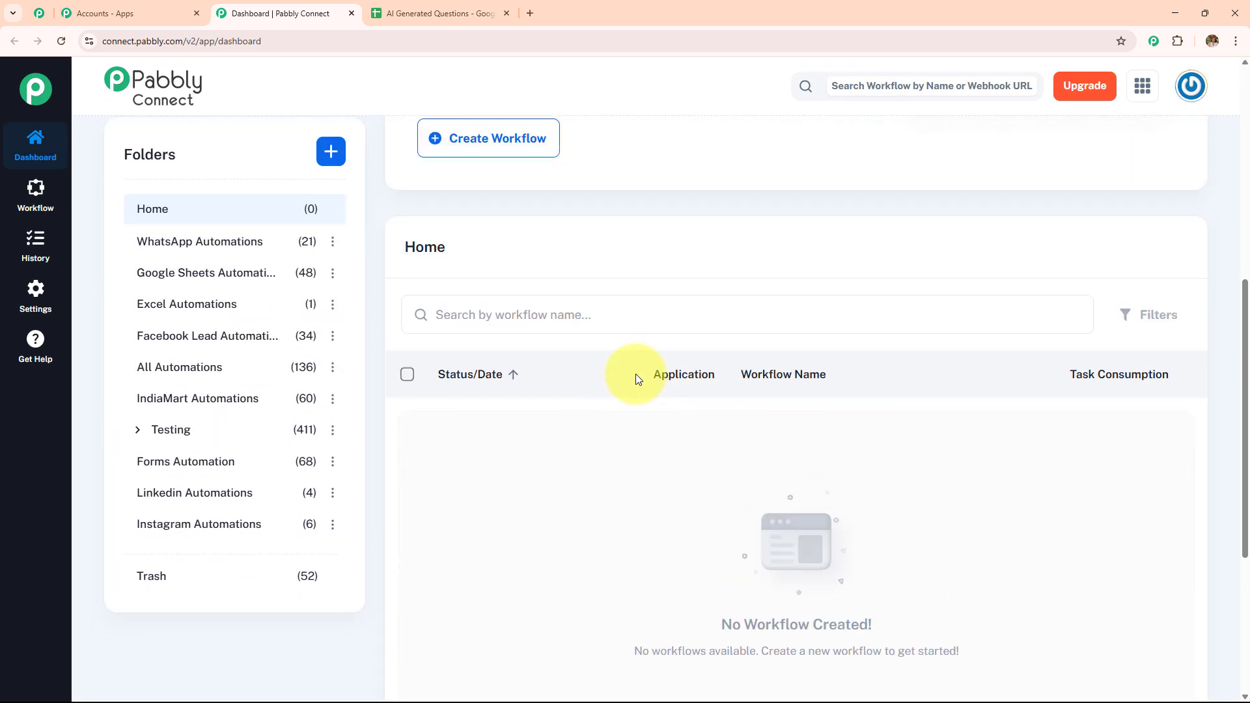
pyautogui.scroll(3, 636, 375)
pyautogui.scroll(4, 241, 491)
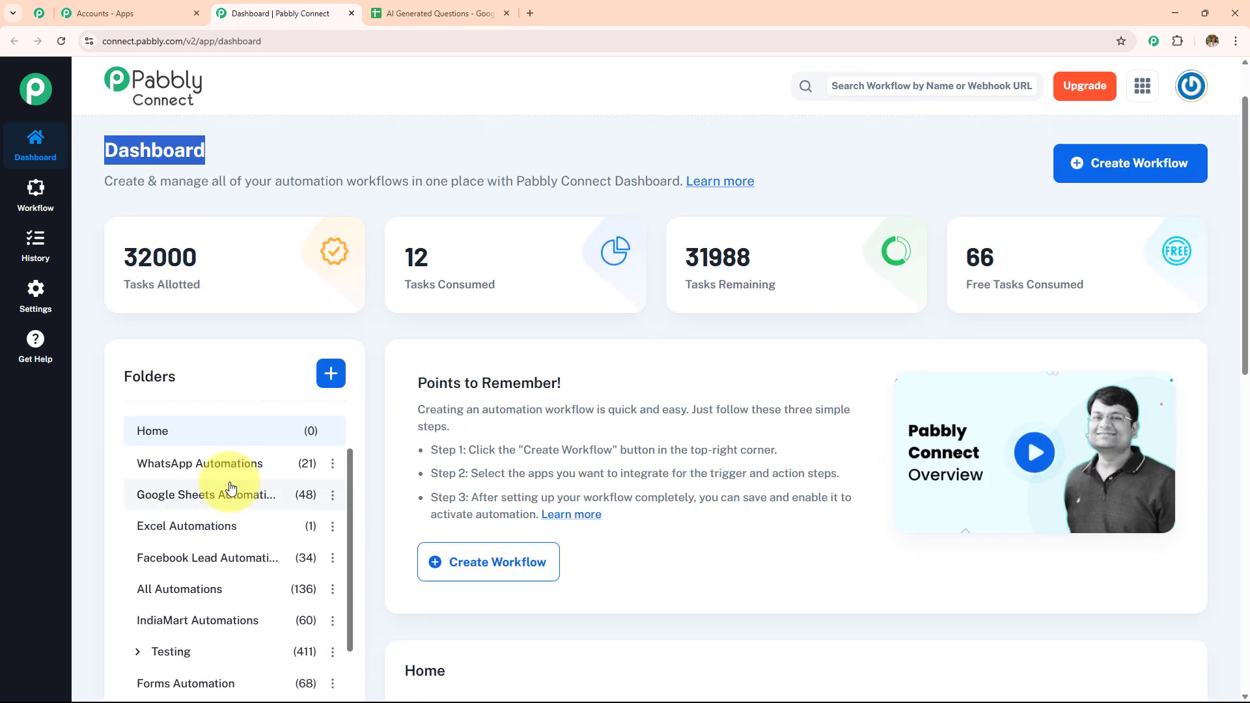
pyautogui.scroll(-5, 225, 485)
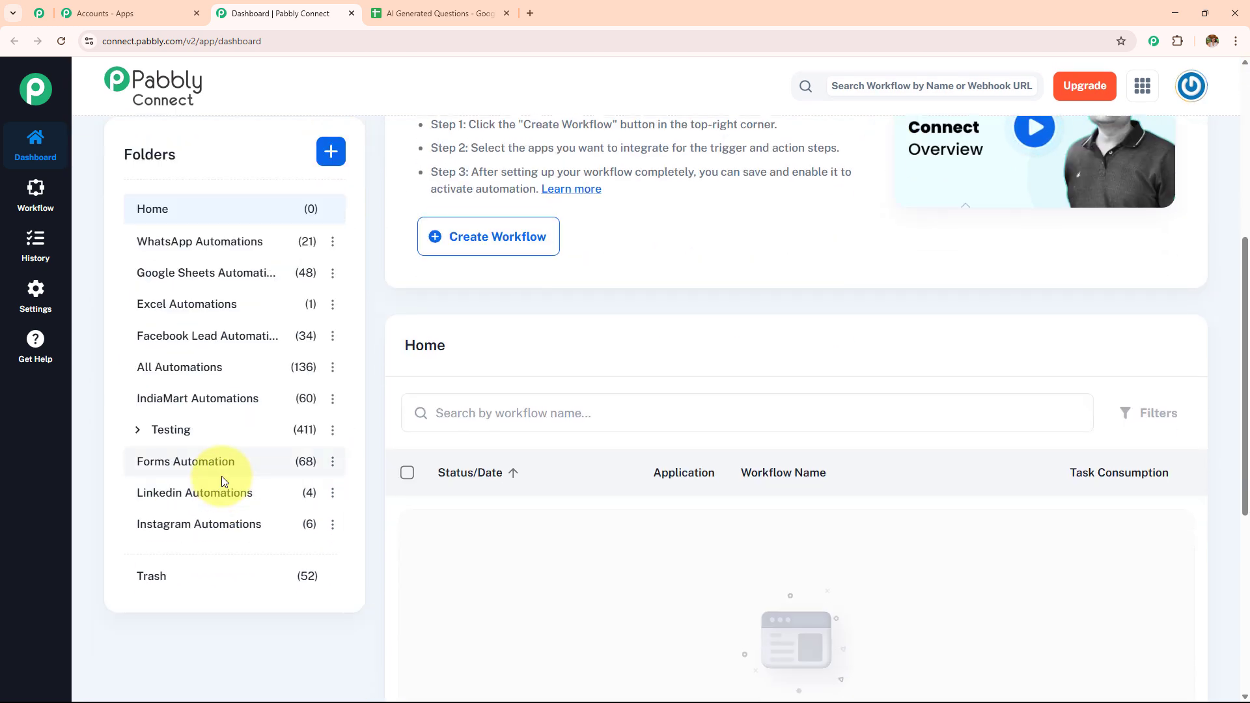
pyautogui.scroll(4, 223, 477)
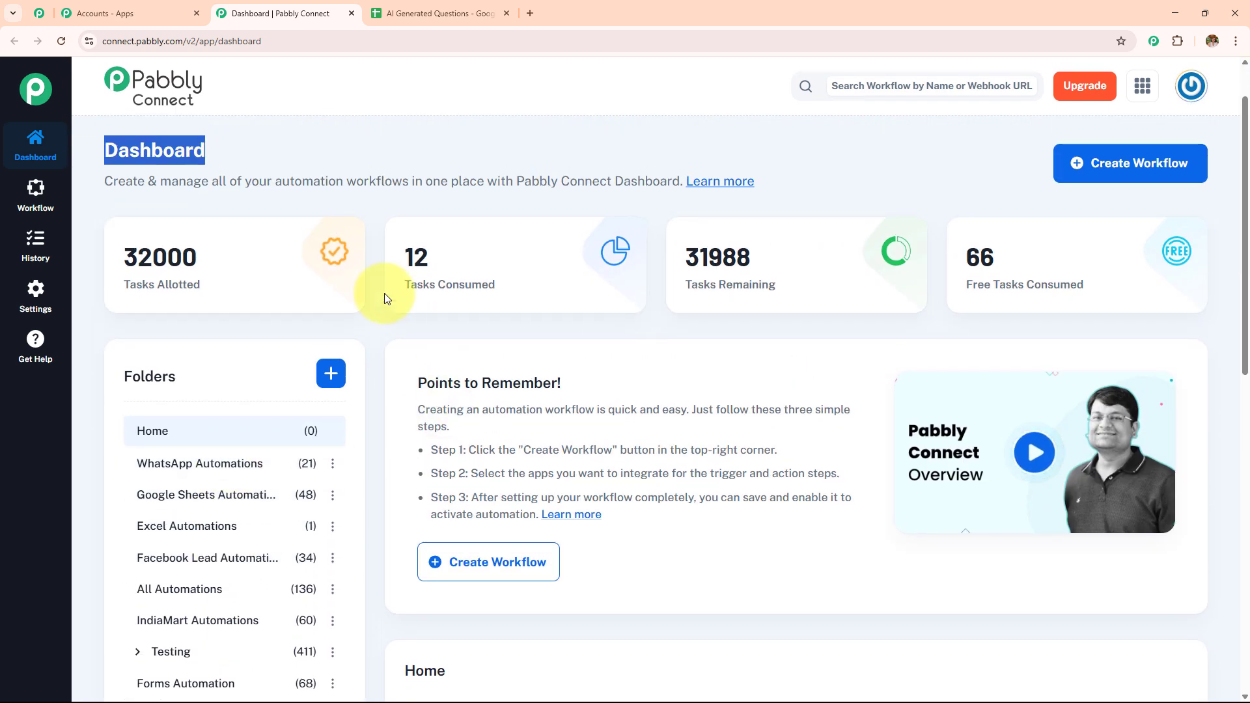
pyautogui.click(333, 383)
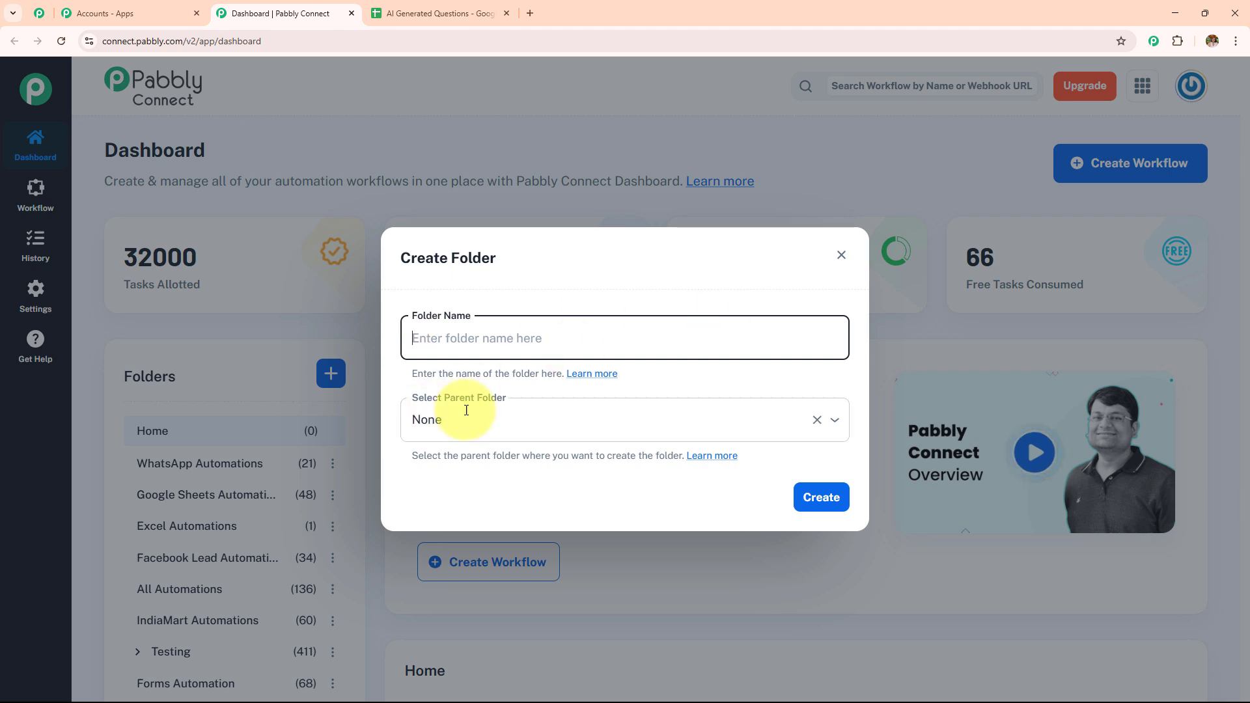
pyautogui.click(842, 255)
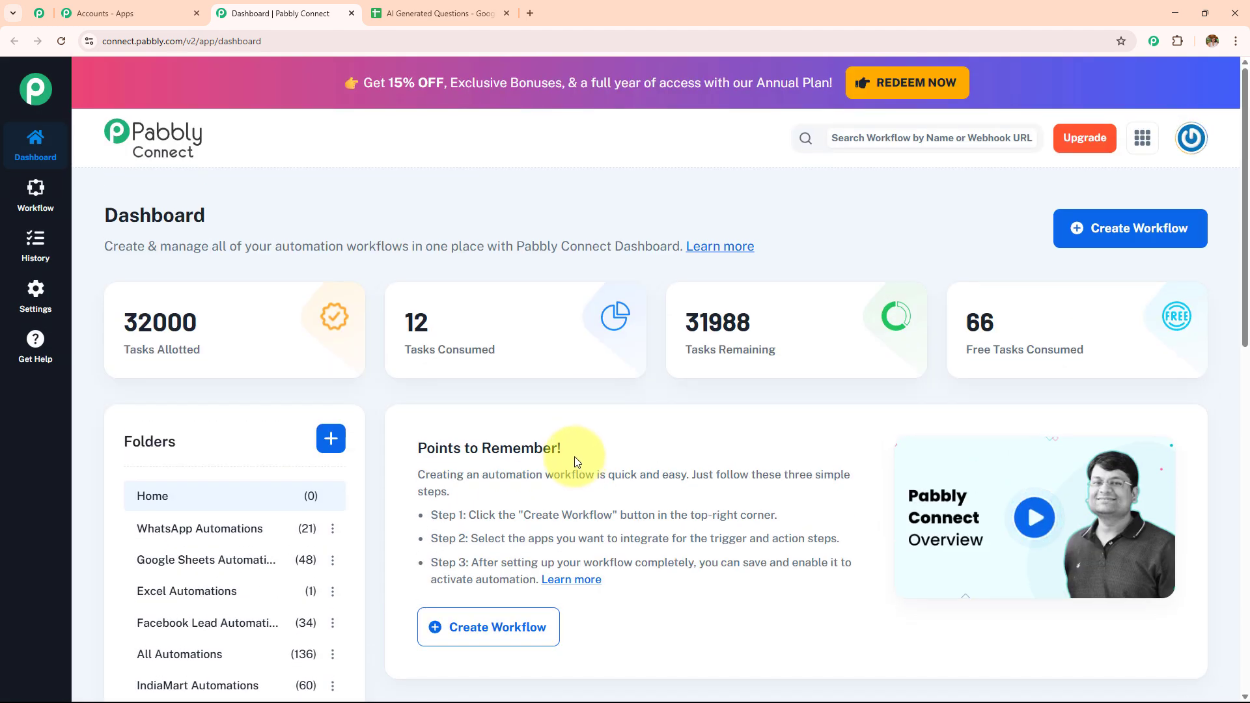
# Step: Start a new workflow named "How to Generate Questions for Business Reports Using AI Agent"
pyautogui.click(1126, 242)
pyautogui.moveTo(635, 327); pyautogui.dragTo(338, 349)
pyautogui.press('BackSpace')
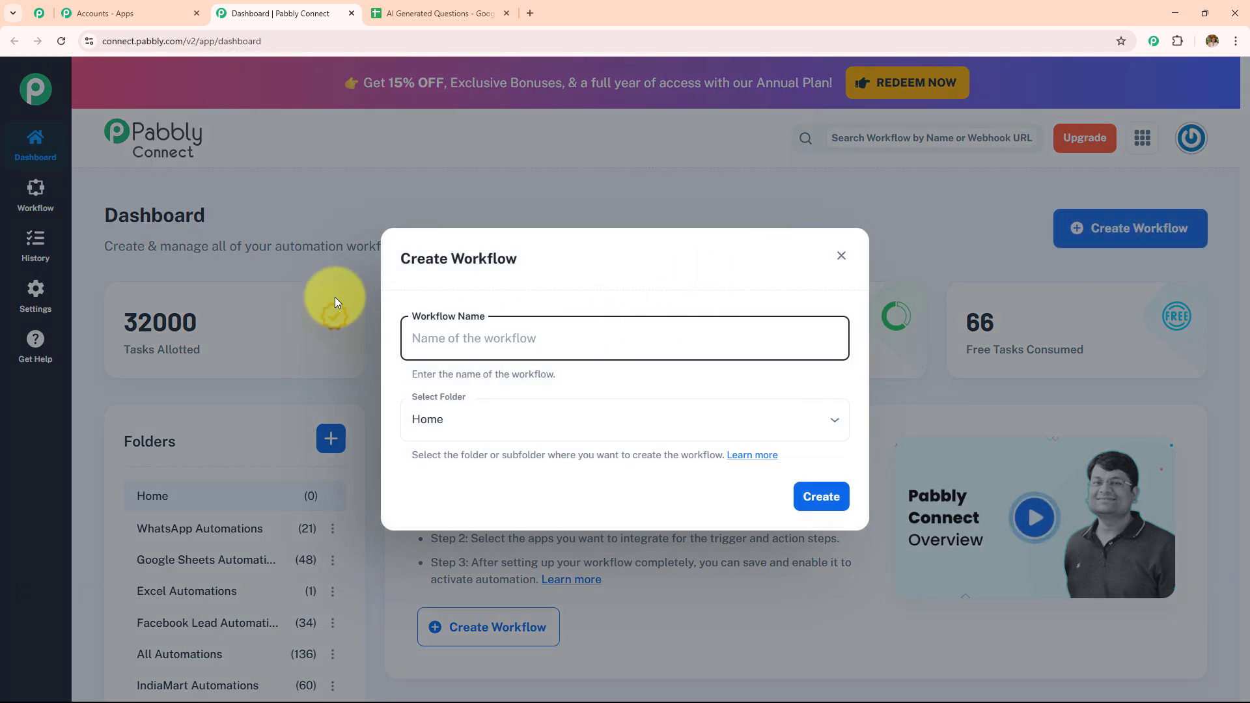
pyautogui.click(480, 416)
pyautogui.scroll(-1, 534, 312)
pyautogui.scroll(-3, 534, 313)
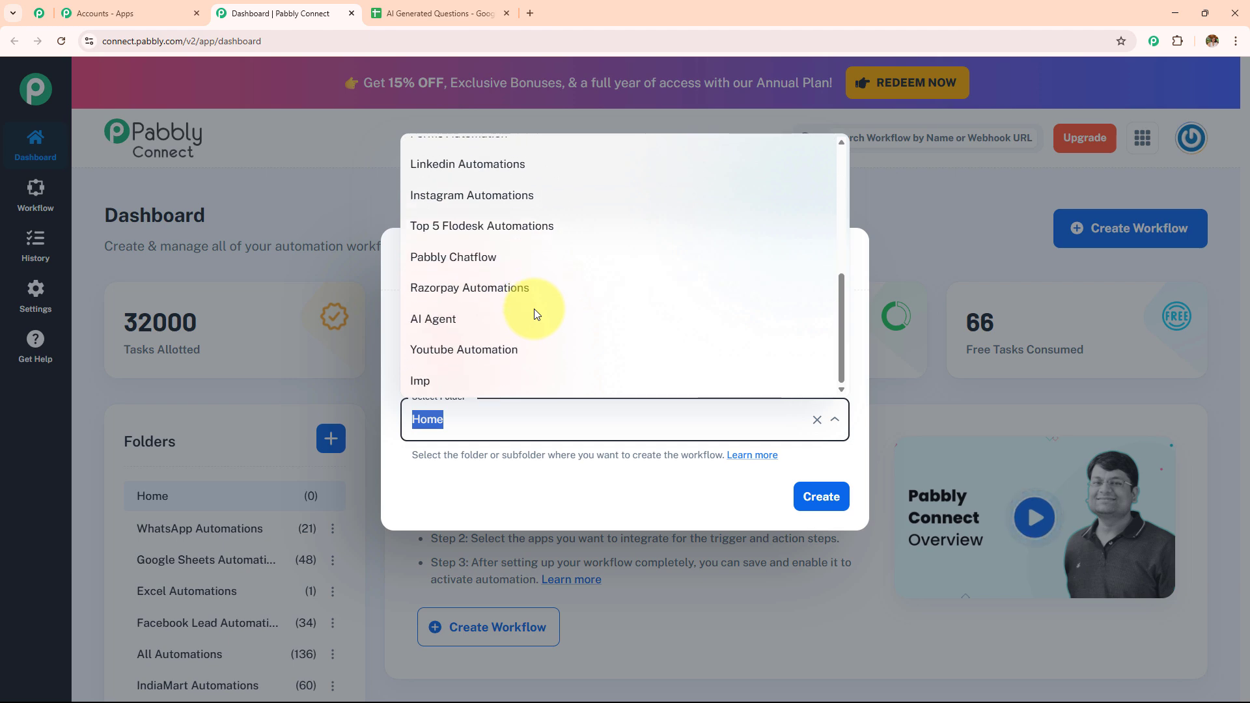
pyautogui.scroll(5, 530, 313)
pyautogui.click(553, 487)
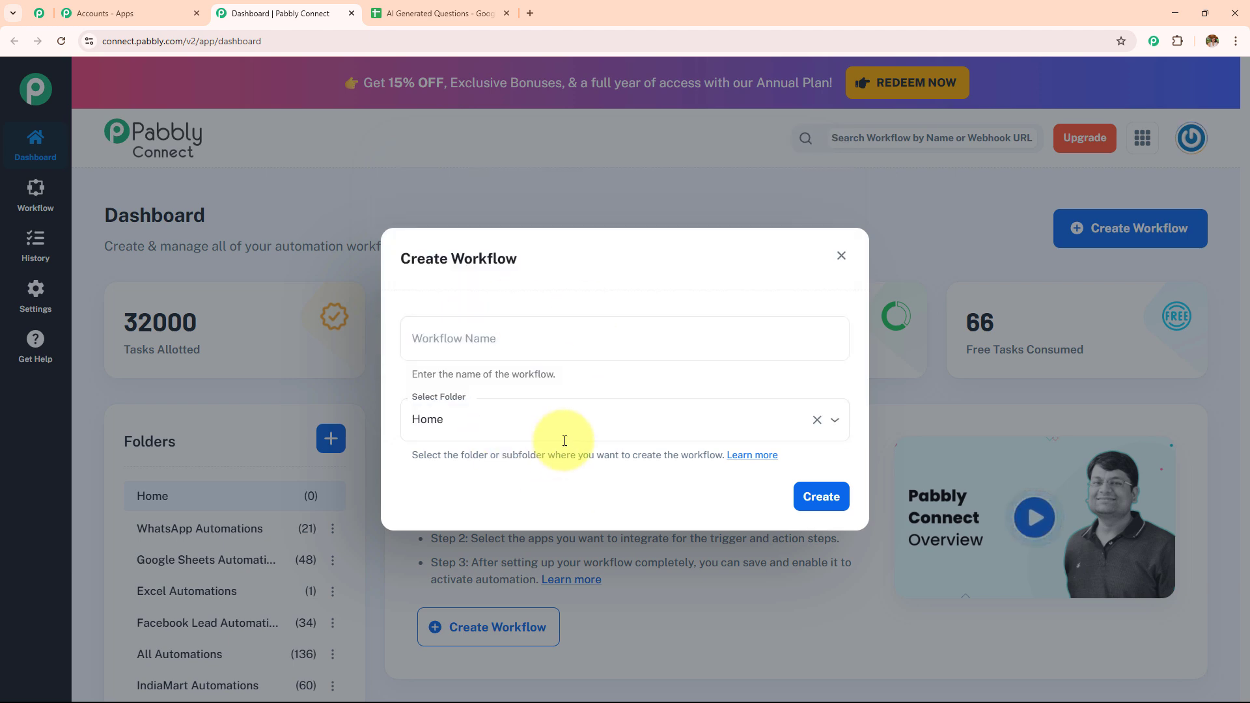
pyautogui.click(483, 343)
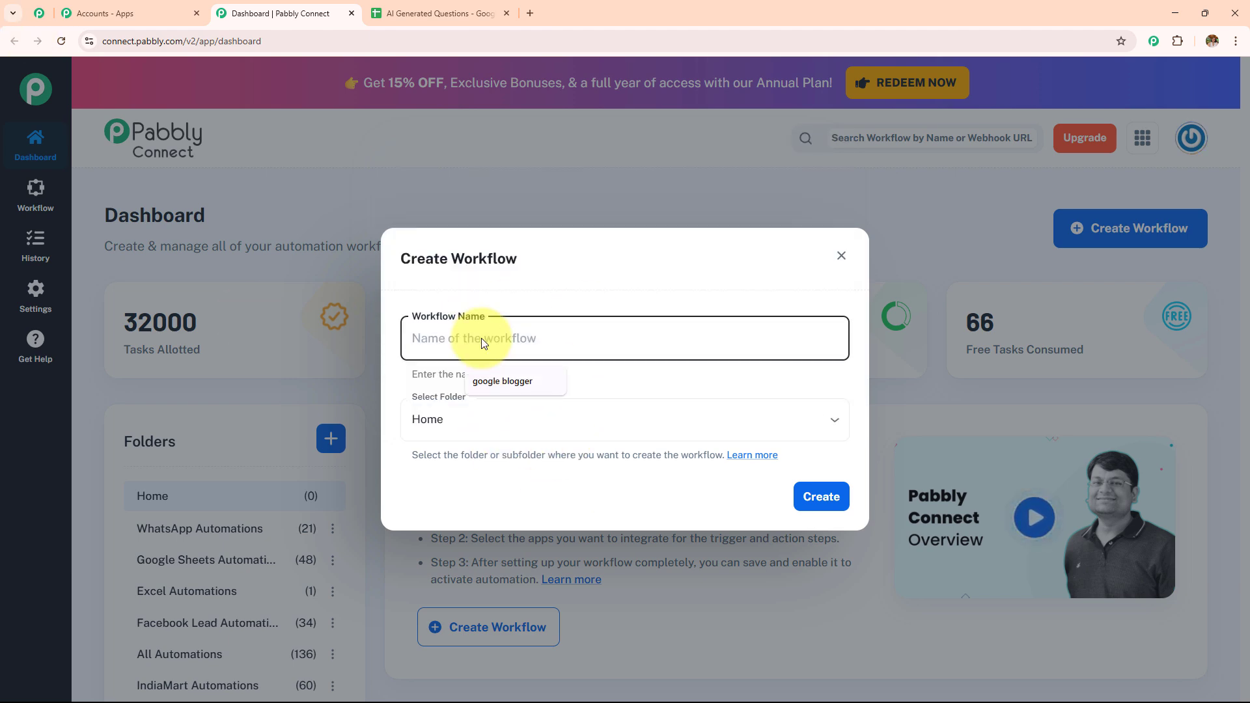
pyautogui.write('How to Generate Questions for Business Reports Using AI Agent')
pyautogui.moveTo(801, 338); pyautogui.dragTo(306, 349)
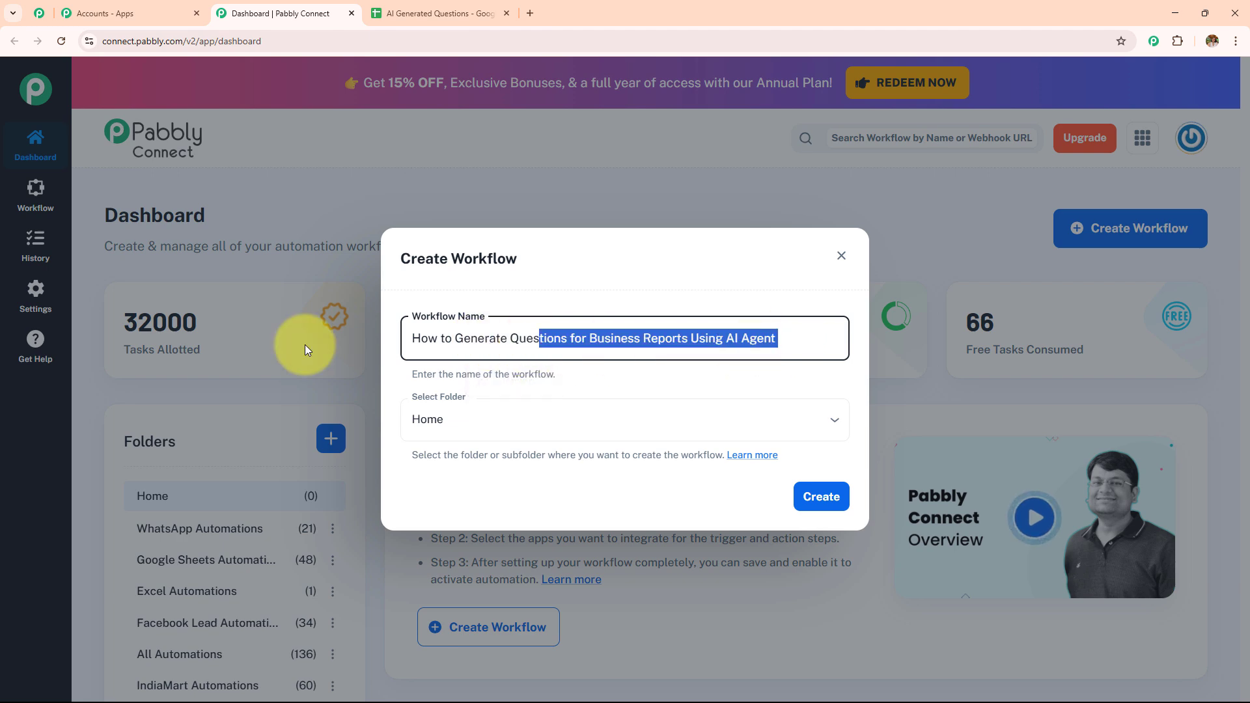
# Step: Place the new workflow in the AI Agent folder and create it
pyautogui.click(556, 417)
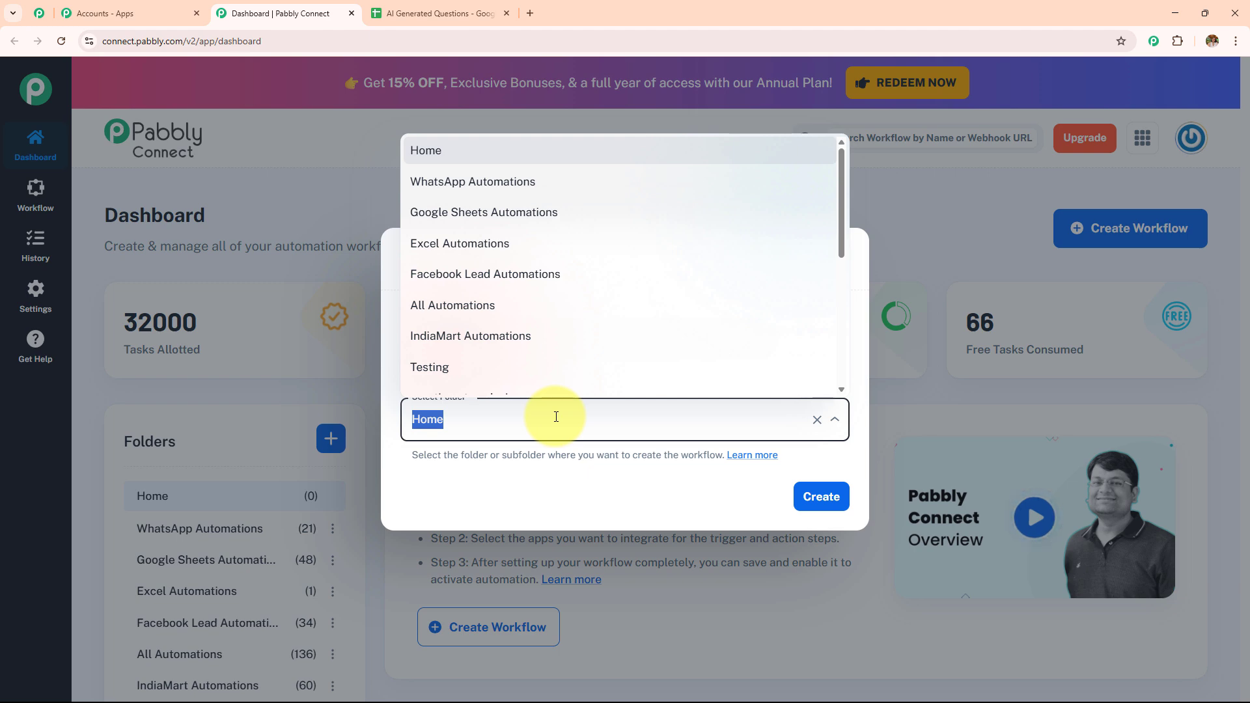
pyautogui.scroll(-5, 558, 313)
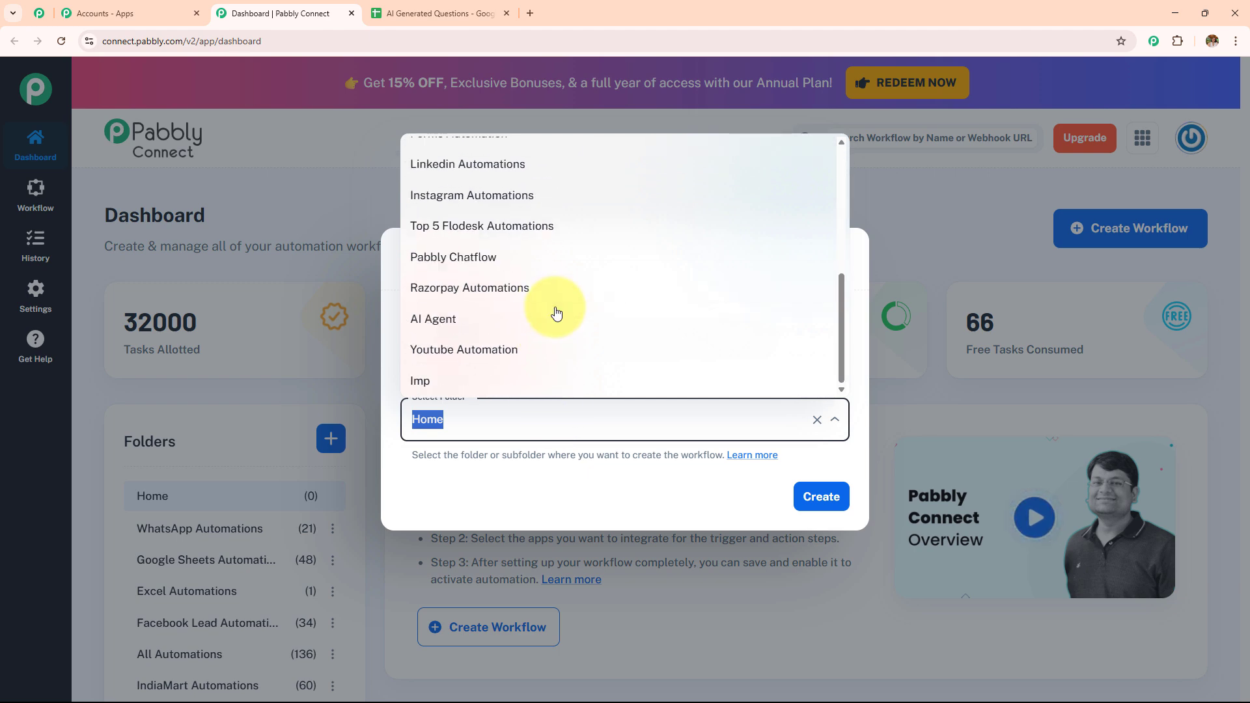
pyautogui.scroll(4, 556, 313)
pyautogui.scroll(-4, 556, 312)
pyautogui.click(533, 319)
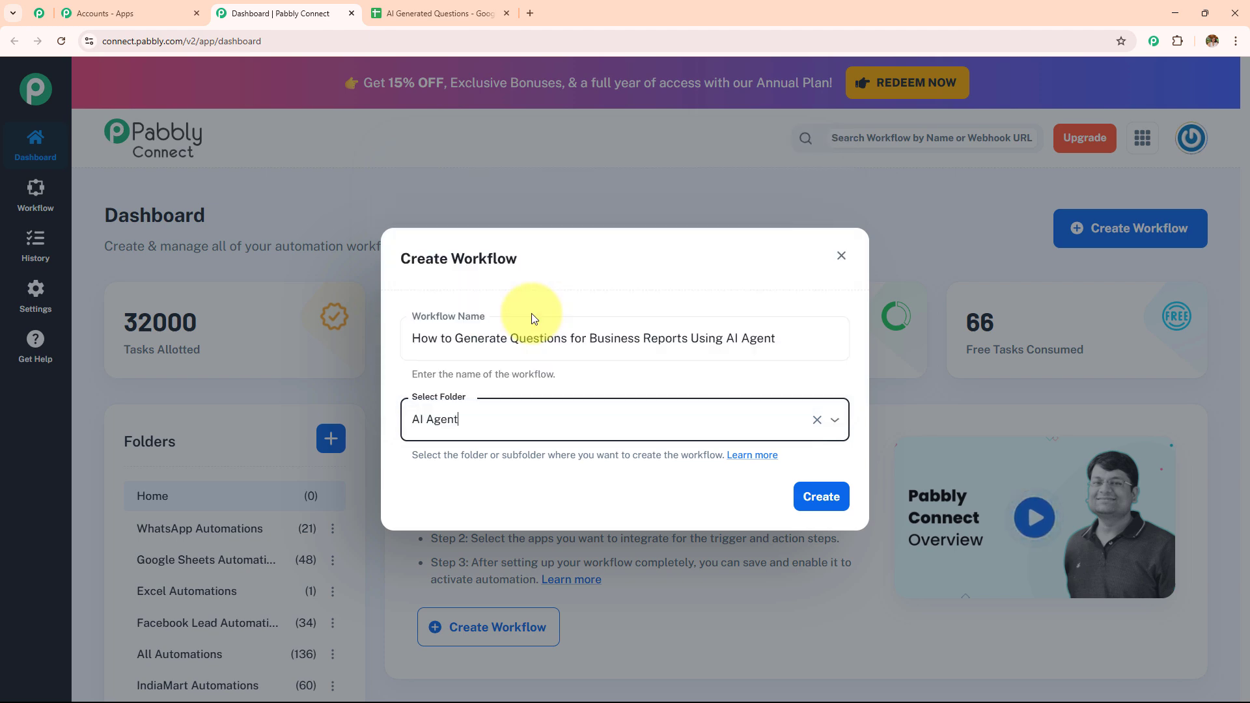
pyautogui.click(810, 498)
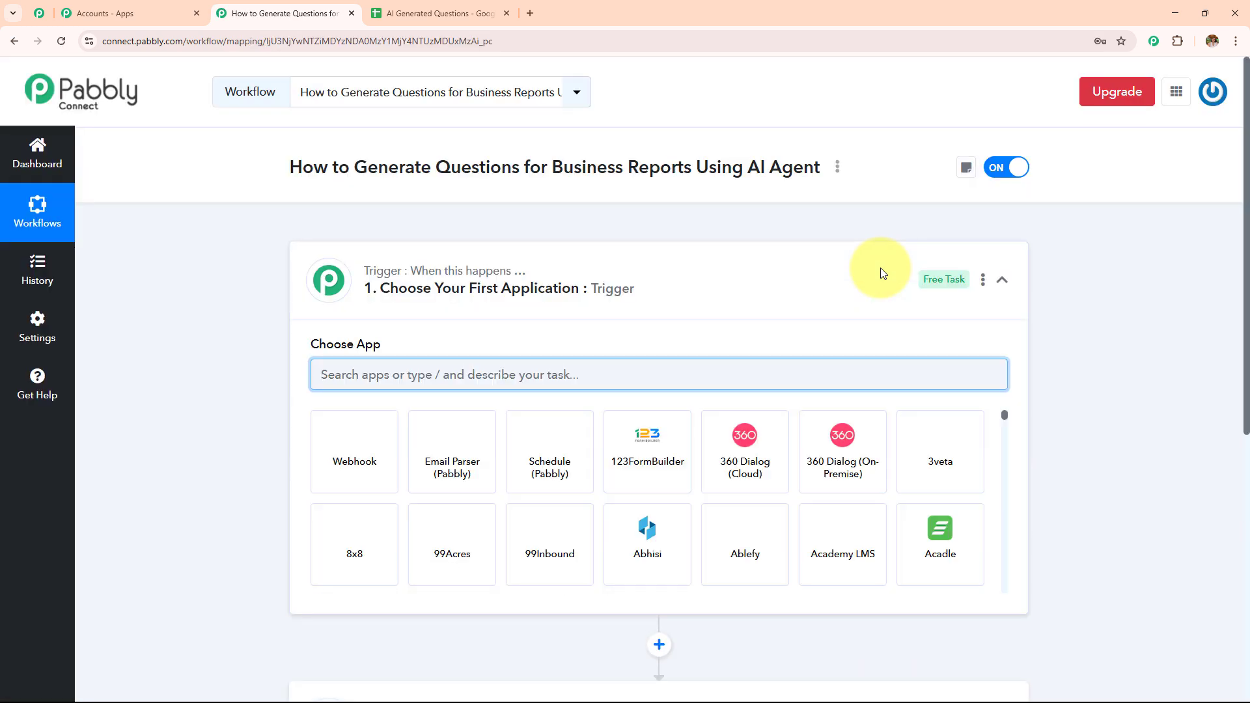
# Step: Check the empty AI Generated Questions sheet and return to the workflow editor
pyautogui.click(881, 272)
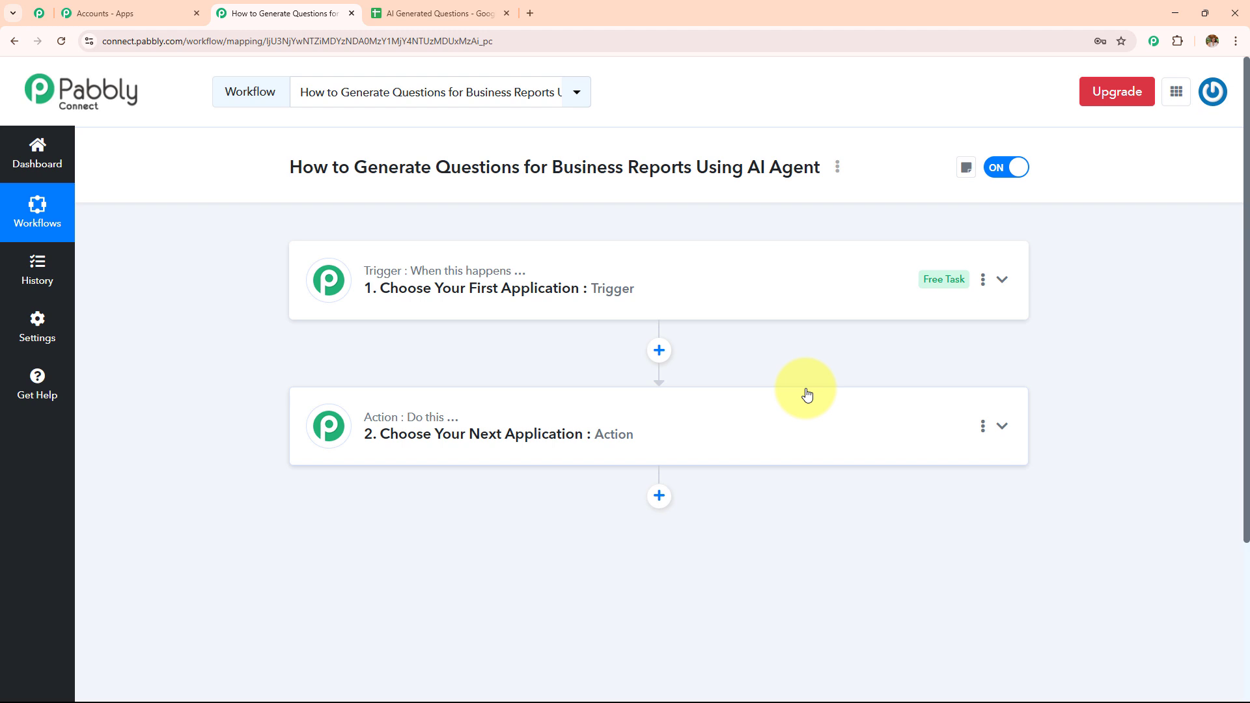
pyautogui.click(468, 12)
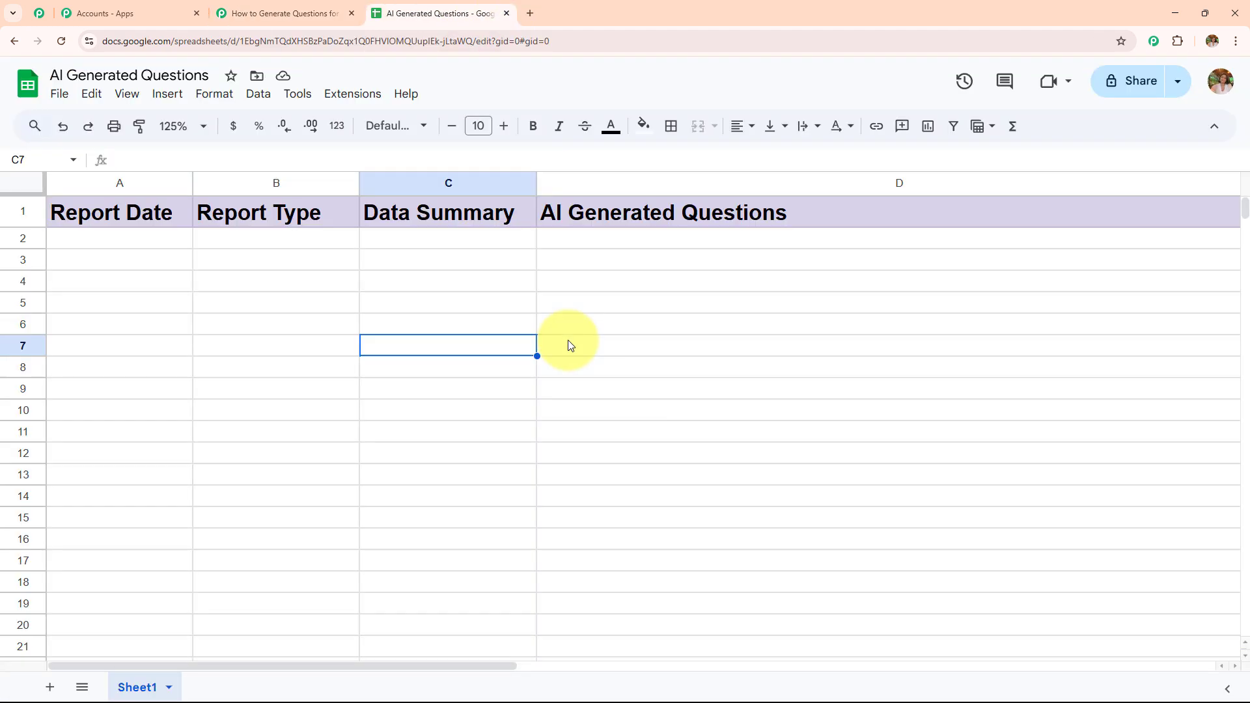
pyautogui.click(300, 13)
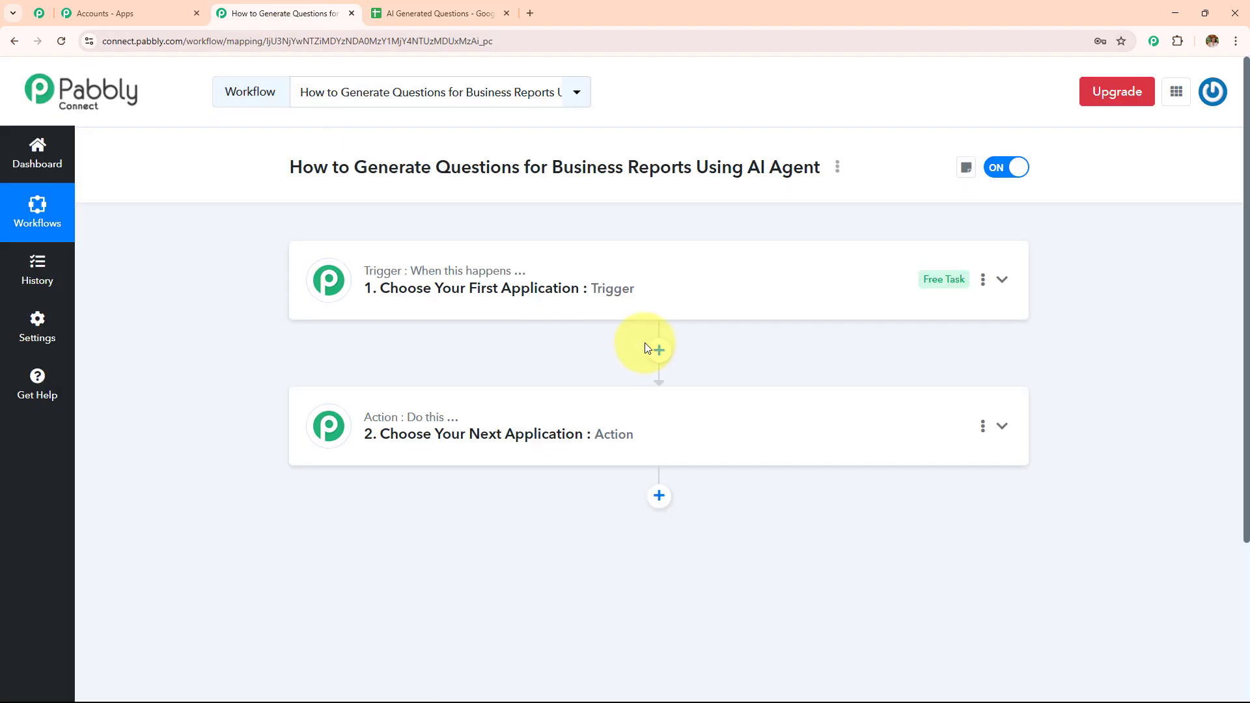
pyautogui.moveTo(554, 168); pyautogui.dragTo(699, 178)
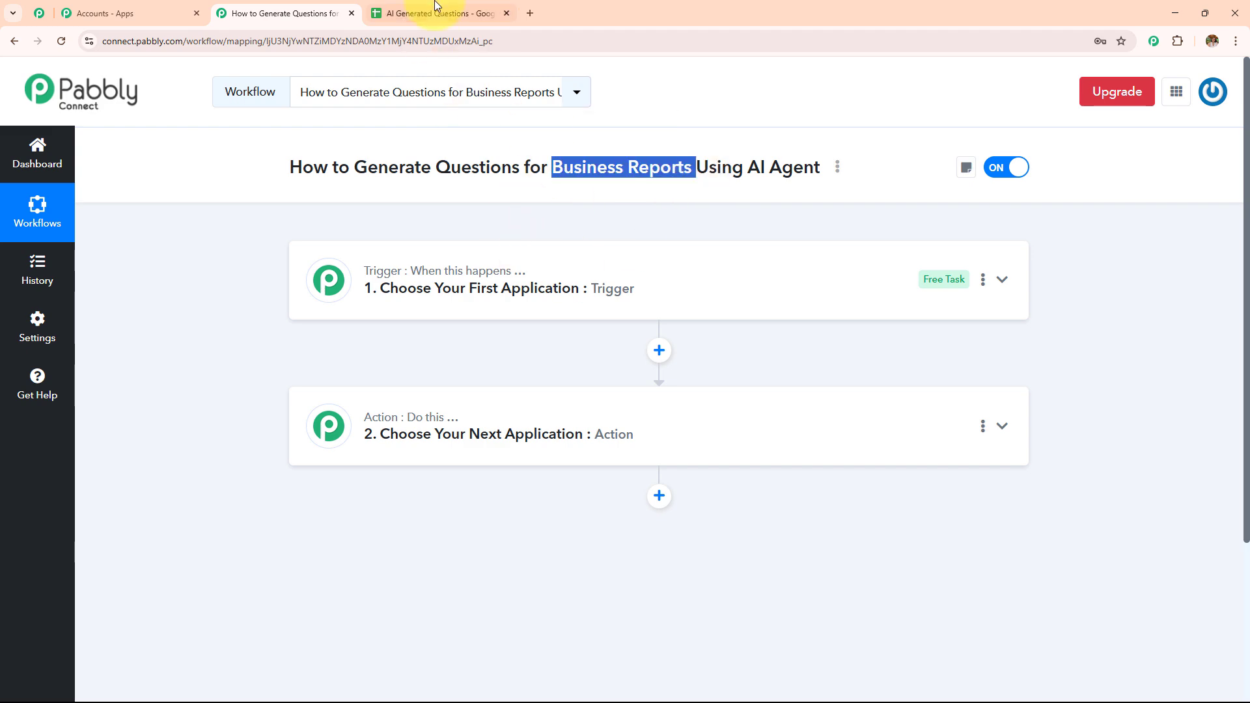
pyautogui.click(420, 13)
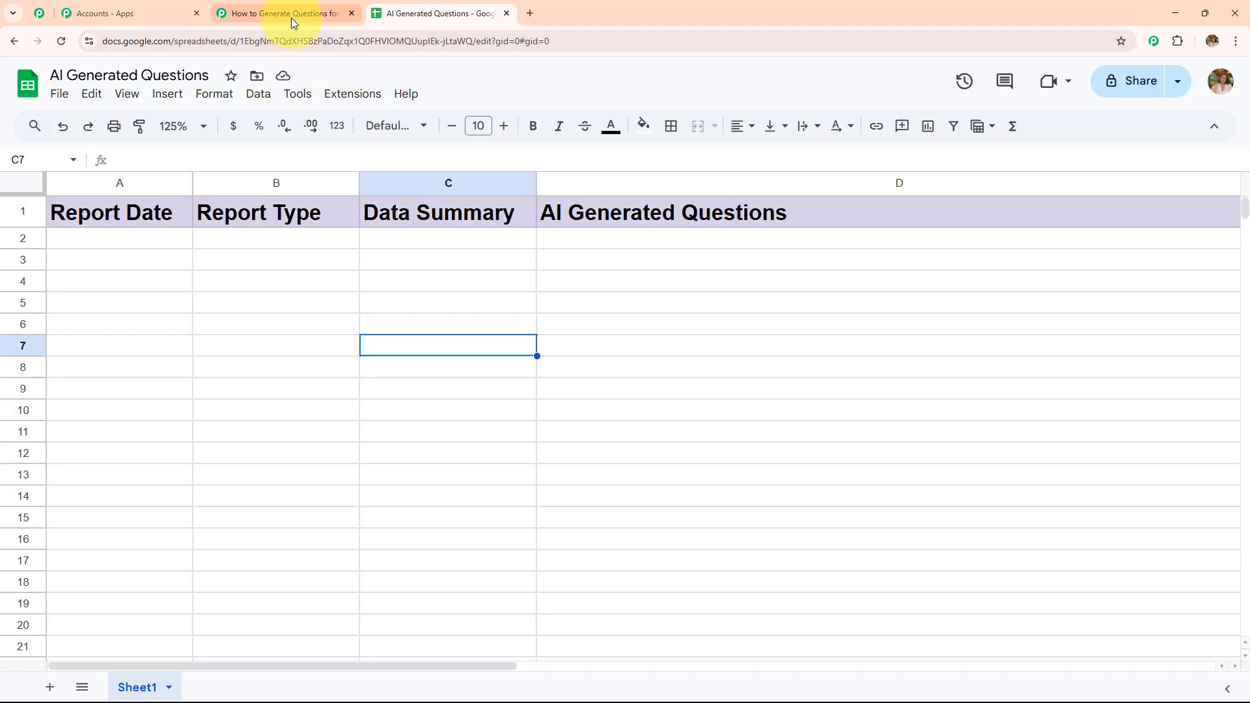
pyautogui.click(291, 16)
pyautogui.click(483, 6)
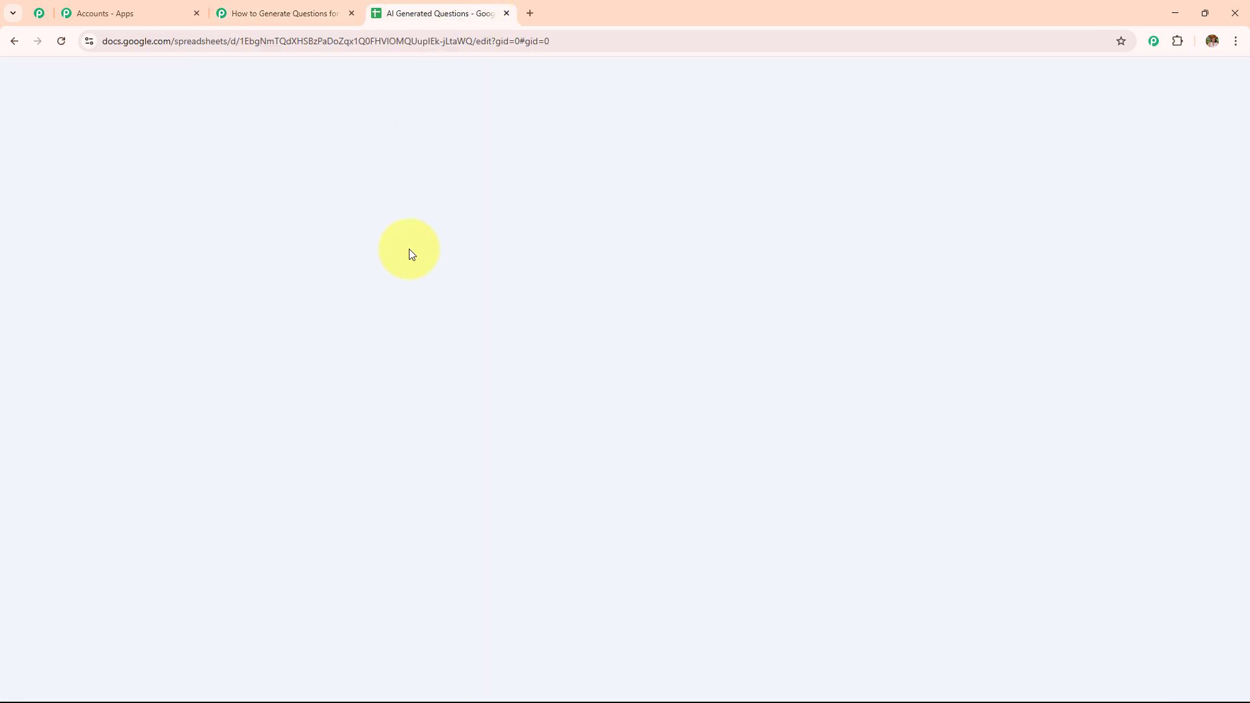
pyautogui.click(332, 11)
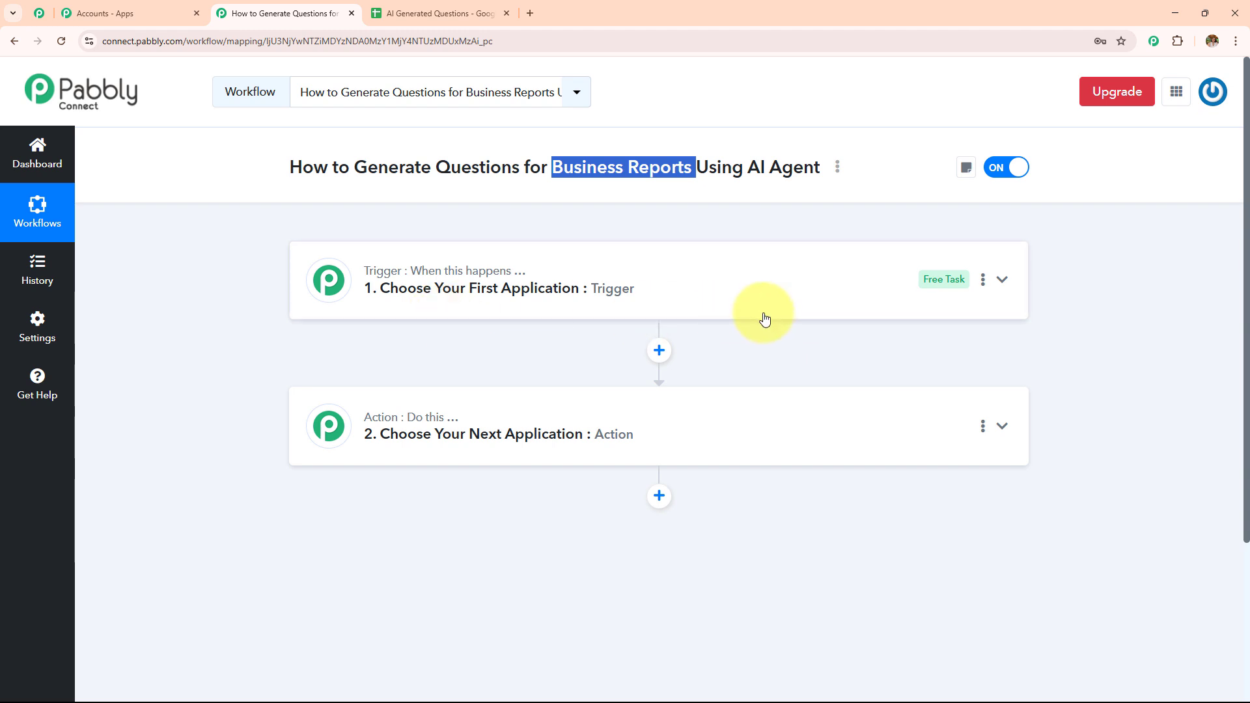
pyautogui.click(474, 12)
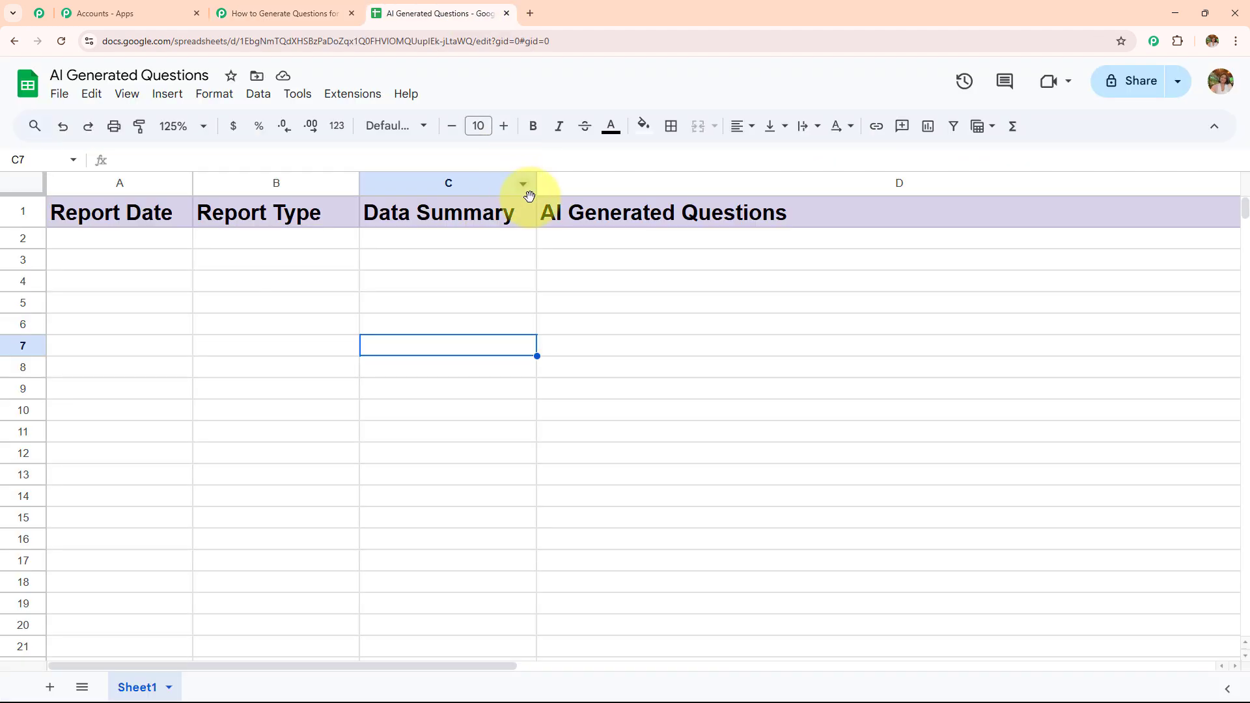
pyautogui.click(248, 13)
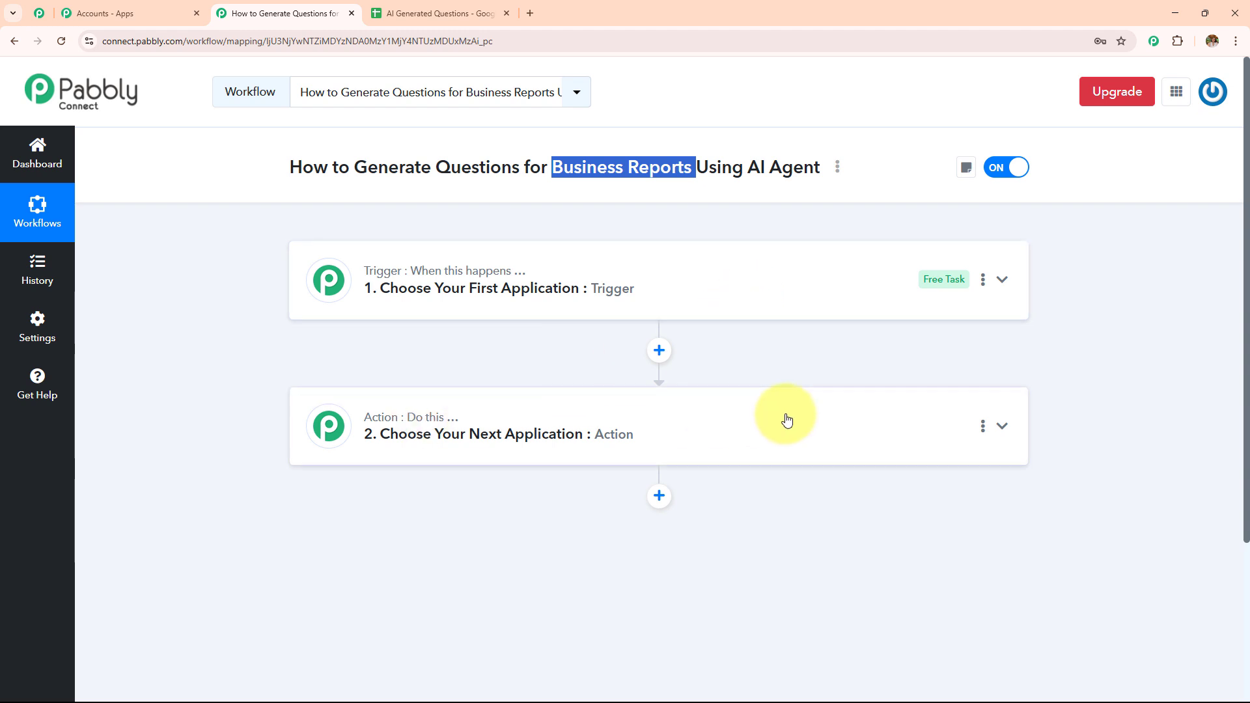
# Step: Set the workflow trigger to the Google Sheets app with the New or Updated Spreadsheet Row event
pyautogui.click(705, 285)
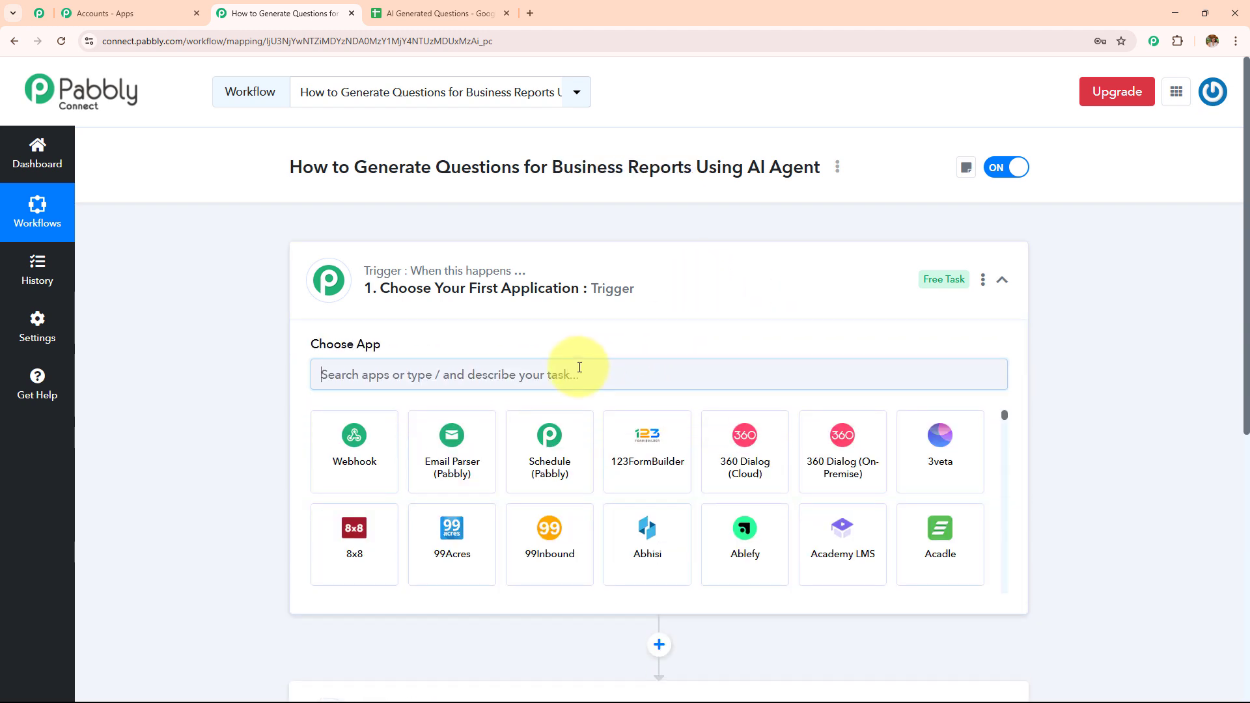
pyautogui.write('Googl')
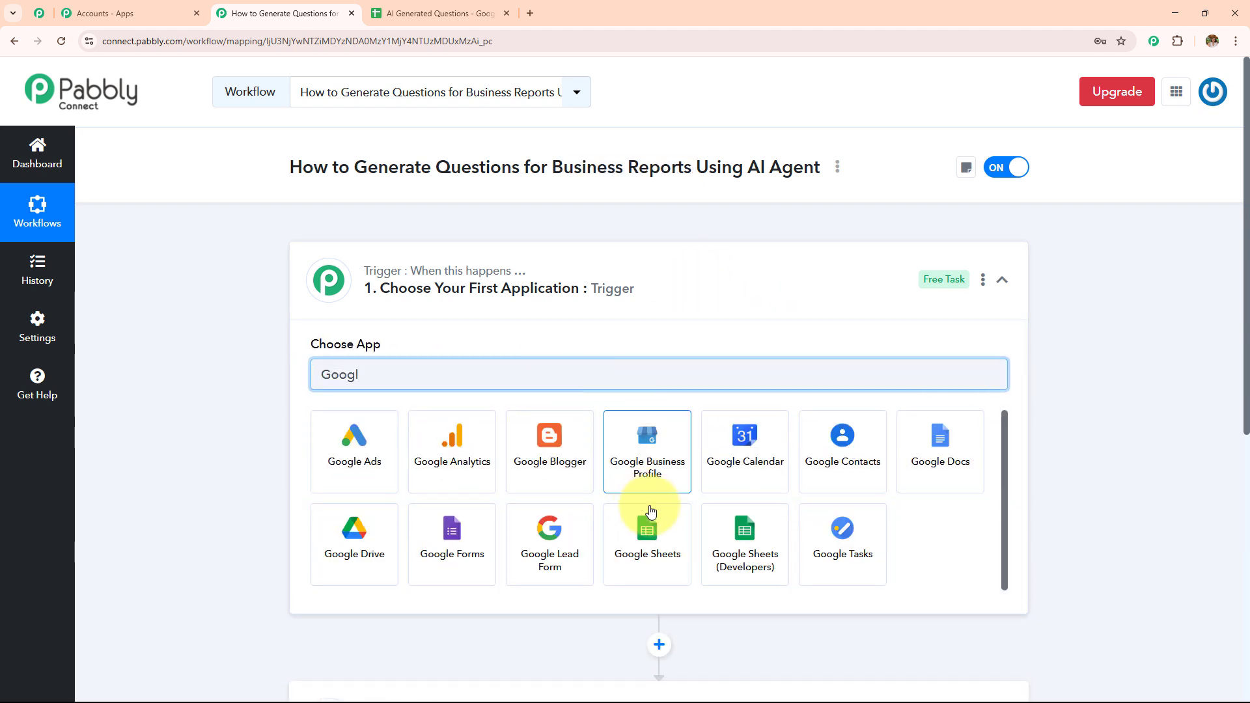
pyautogui.click(649, 524)
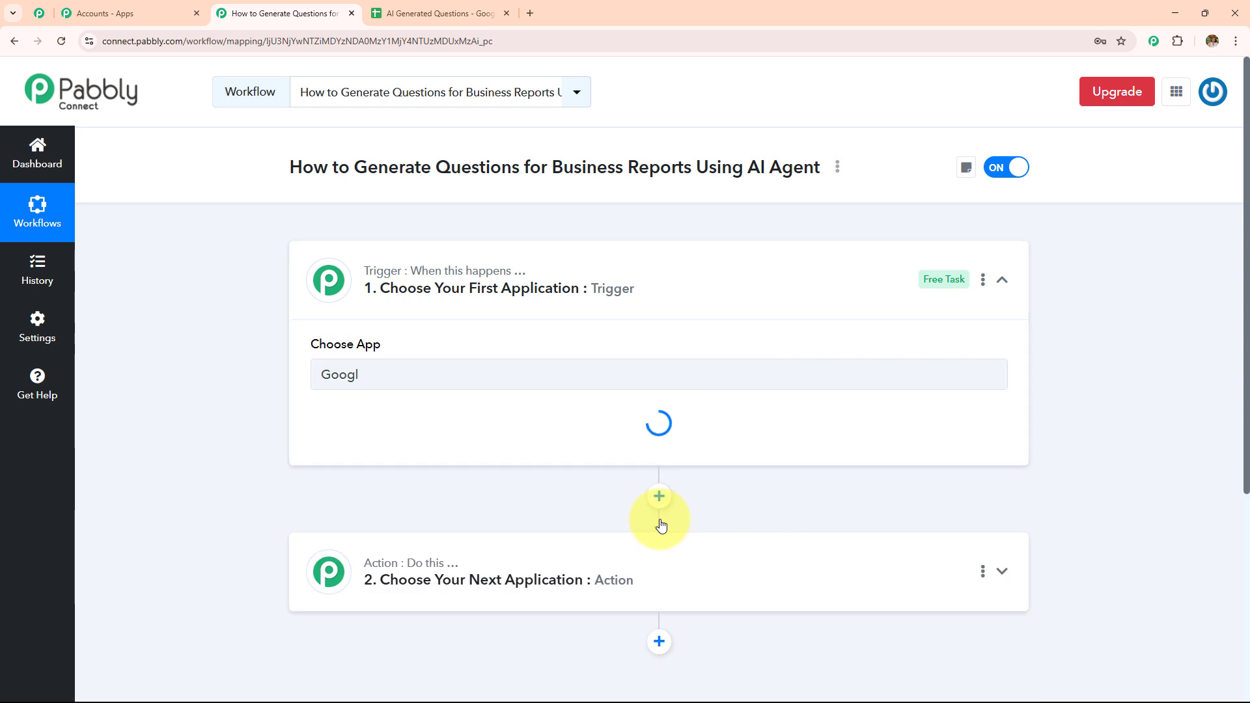
pyautogui.click(479, 446)
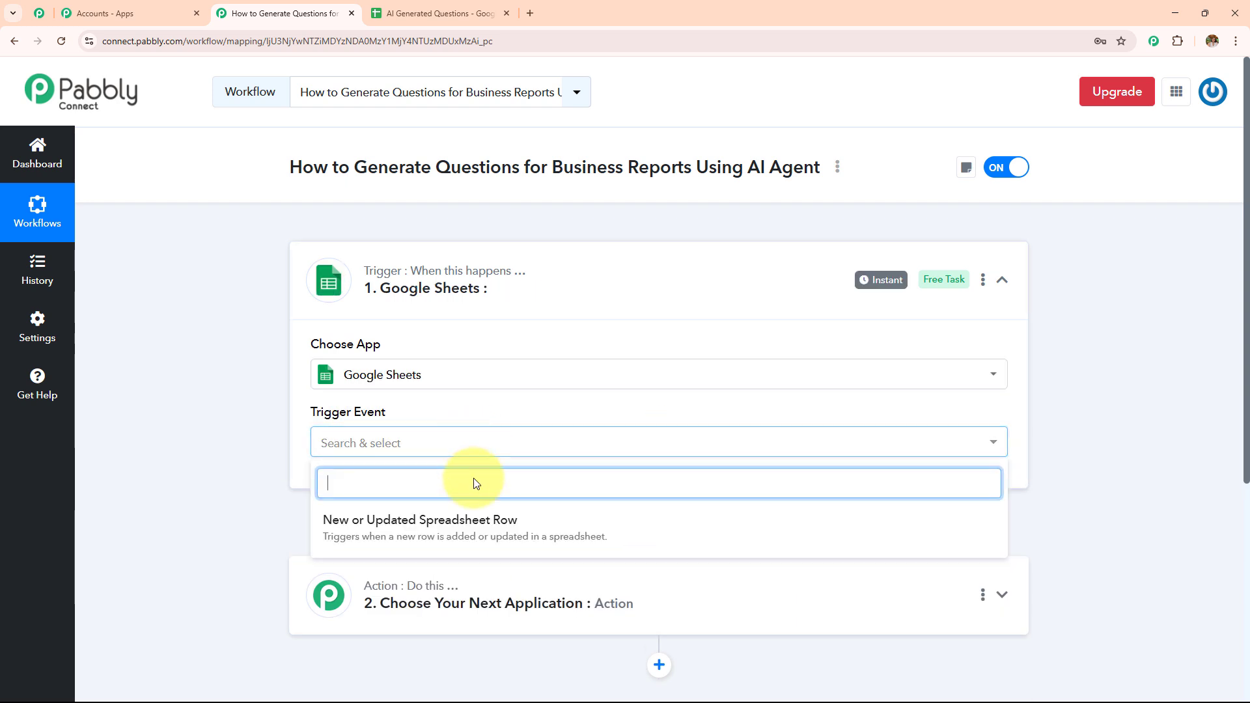
pyautogui.click(469, 510)
# Step: Read through the webhook setup instructions shown for the Google Sheets trigger
pyautogui.scroll(-3, 545, 456)
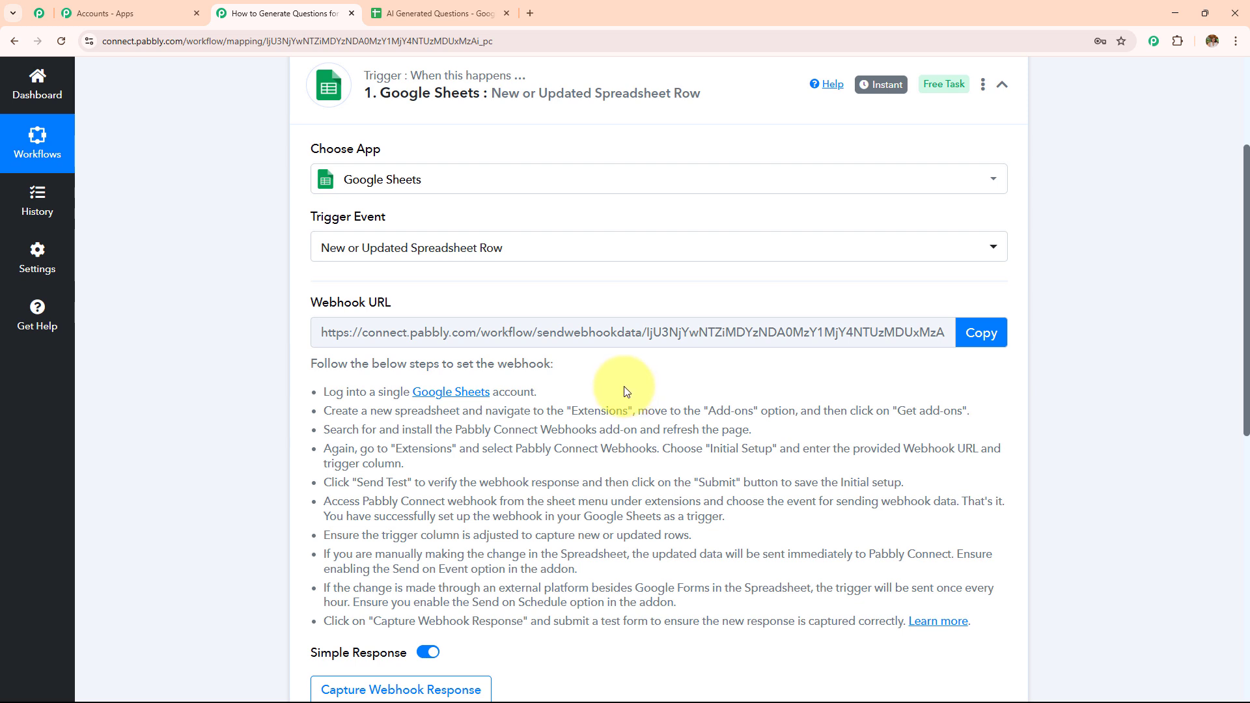
pyautogui.scroll(1, 622, 393)
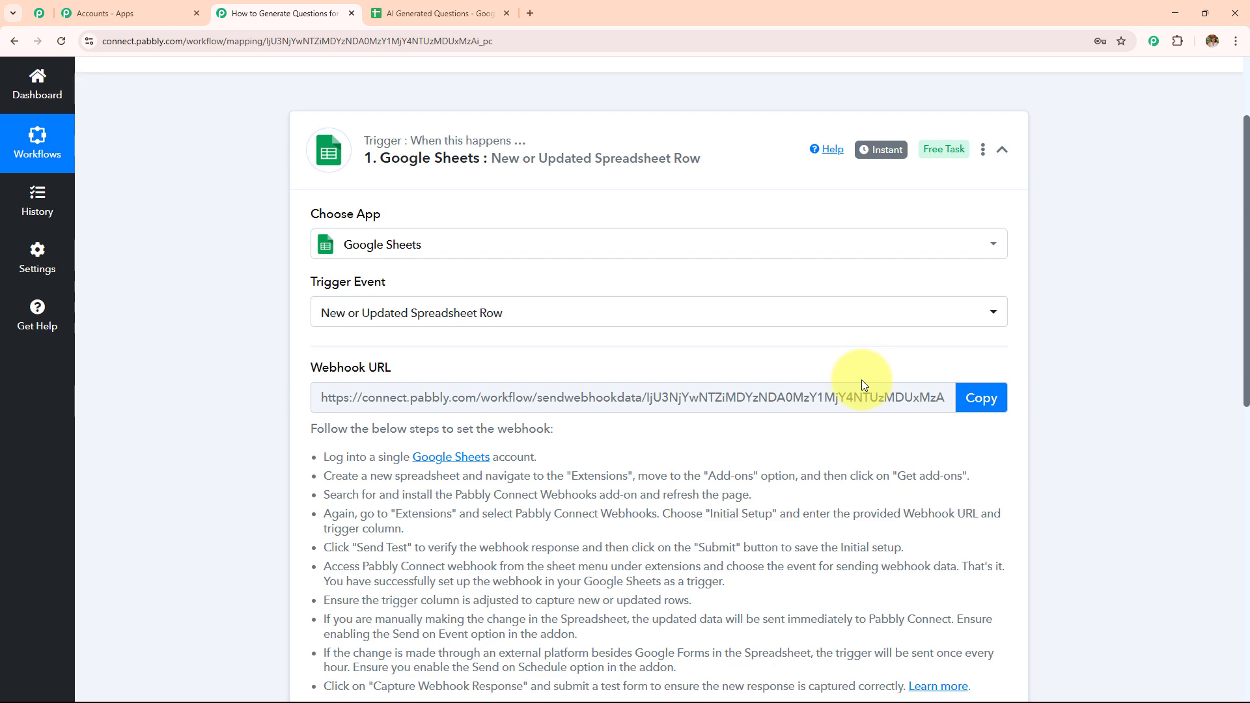
pyautogui.scroll(-2, 809, 357)
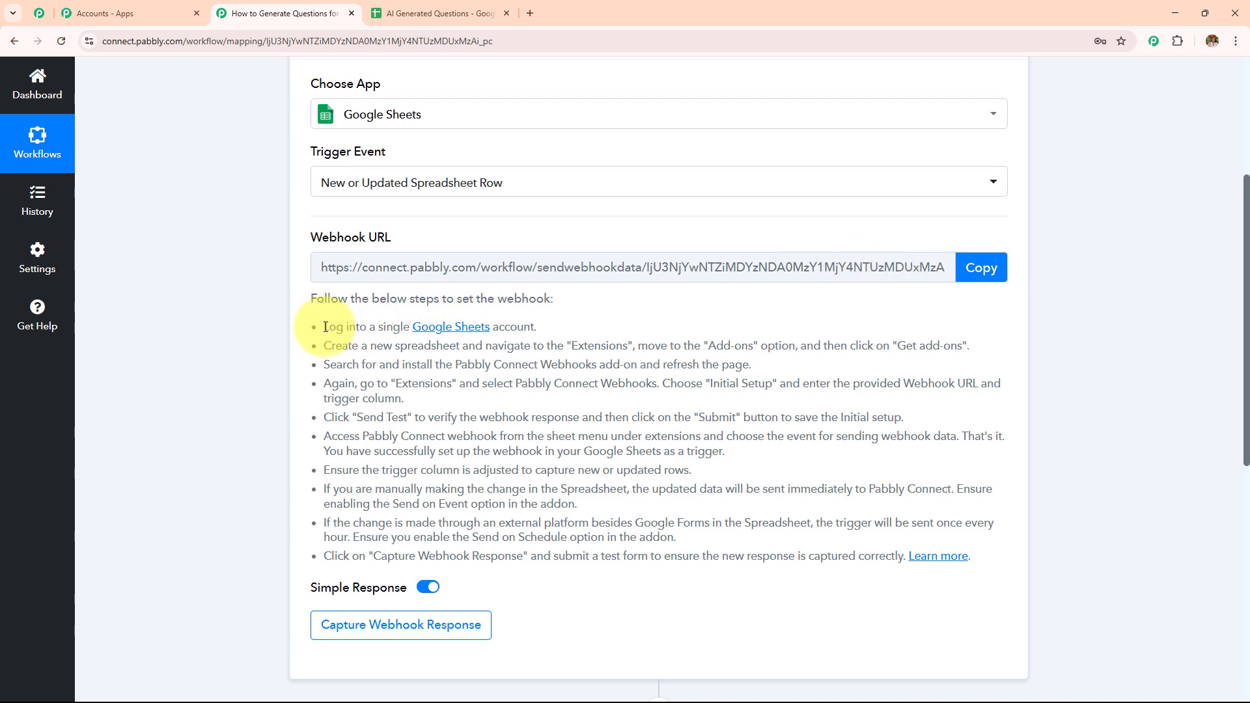
pyautogui.moveTo(324, 326); pyautogui.dragTo(748, 647)
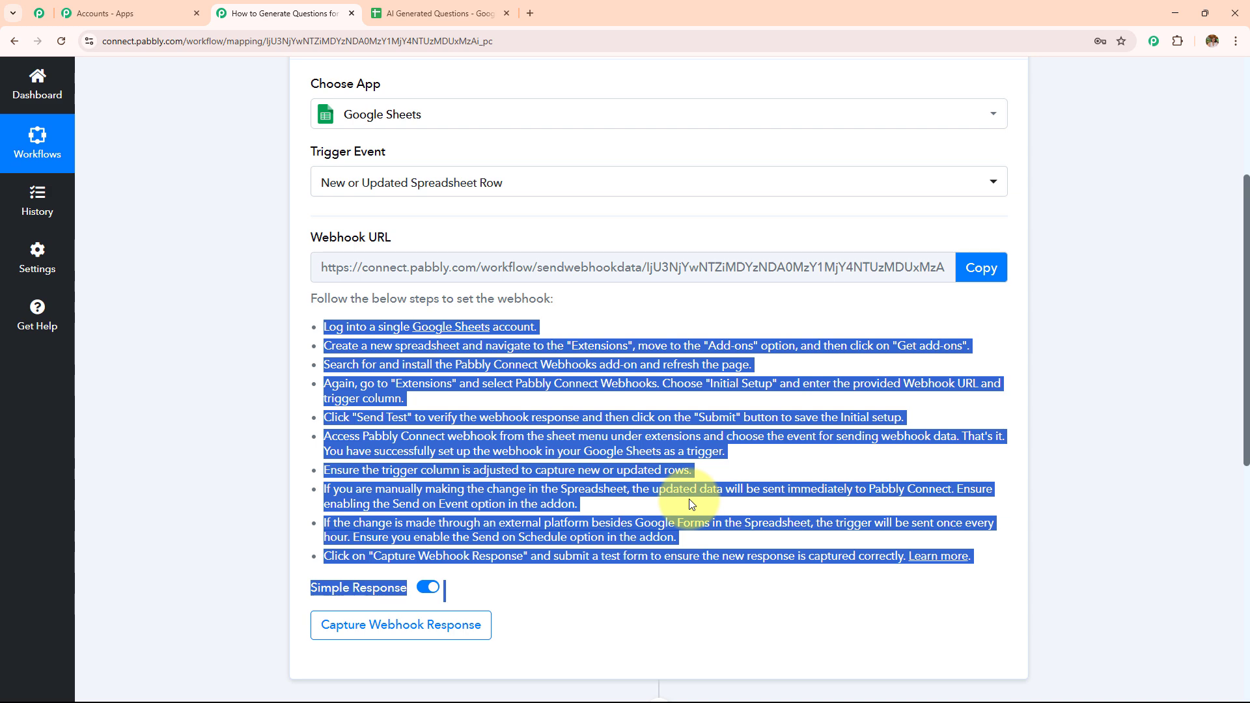
# Step: In the AI Generated Questions sheet, search the Workspace Marketplace for the Pabbly Connect Webhooks add-on
pyautogui.click(505, 5)
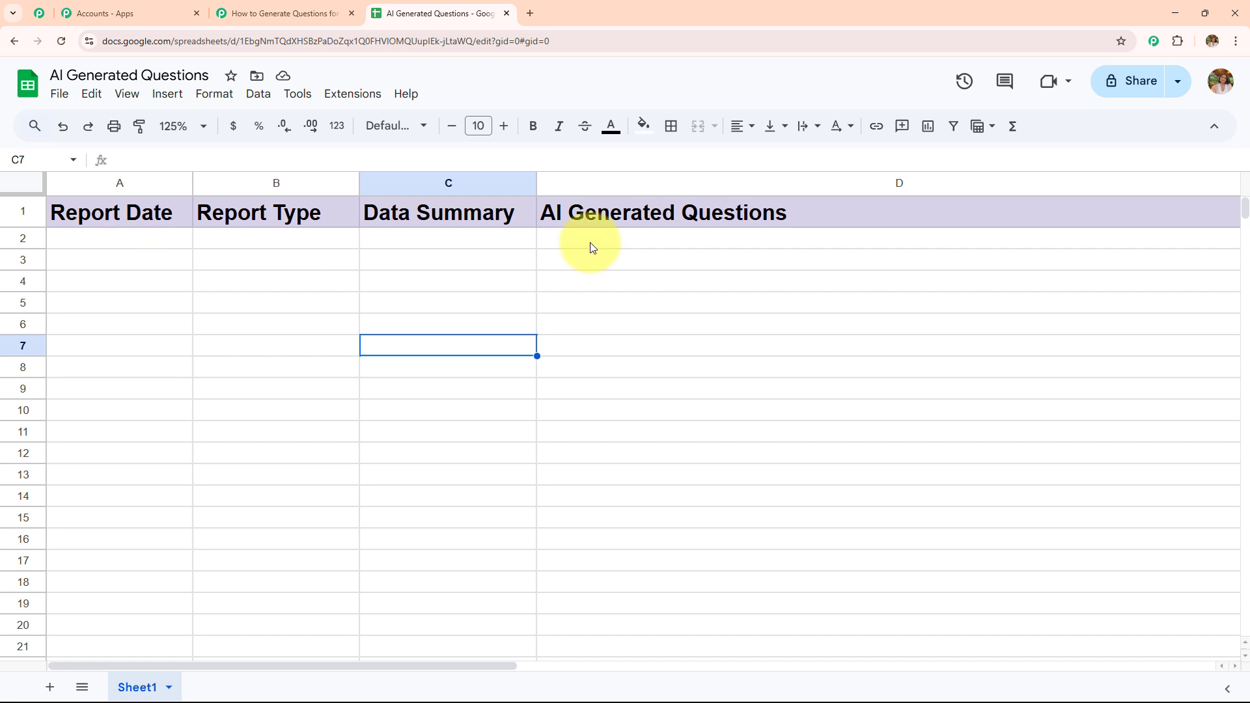
pyautogui.click(568, 501)
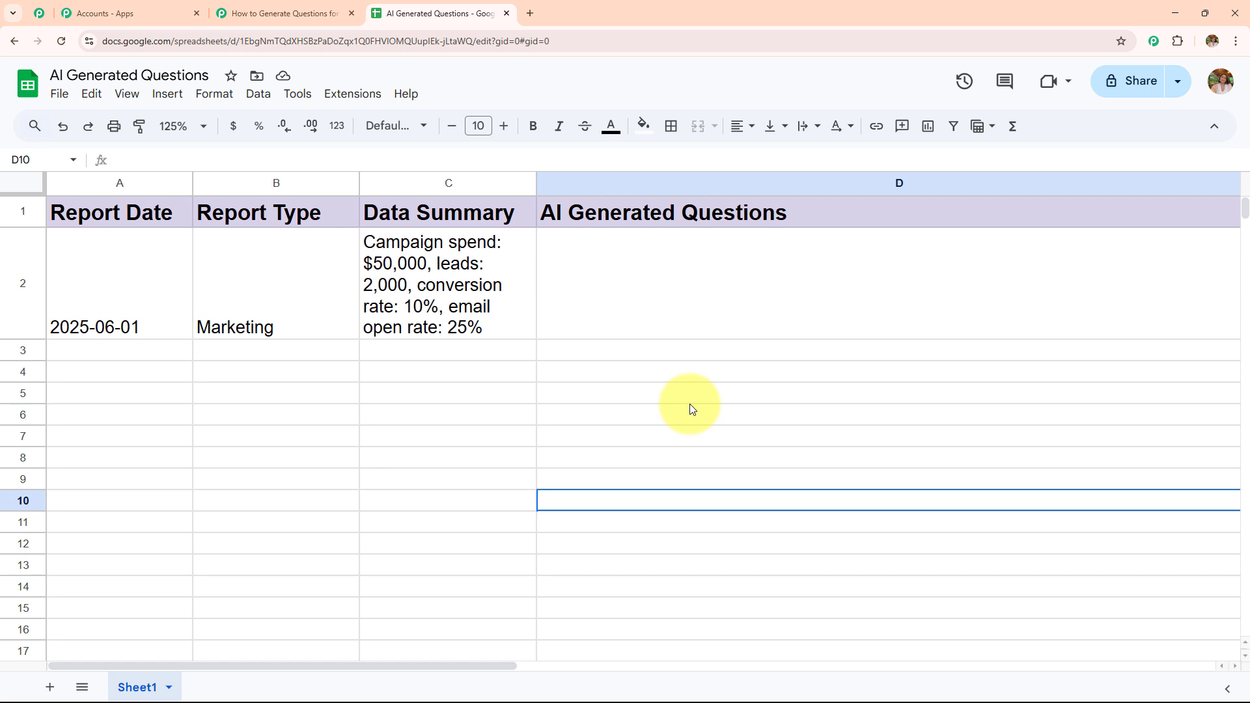
pyautogui.click(368, 97)
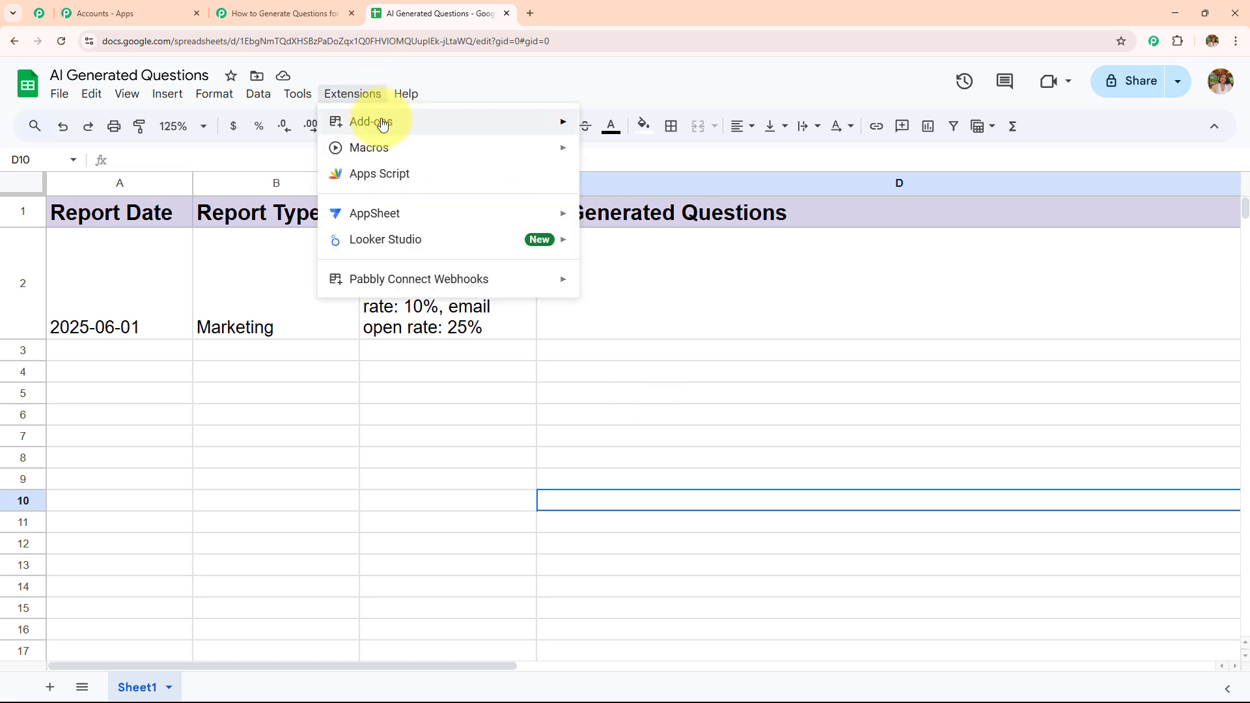
pyautogui.moveTo(385, 129)
pyautogui.click(742, 127)
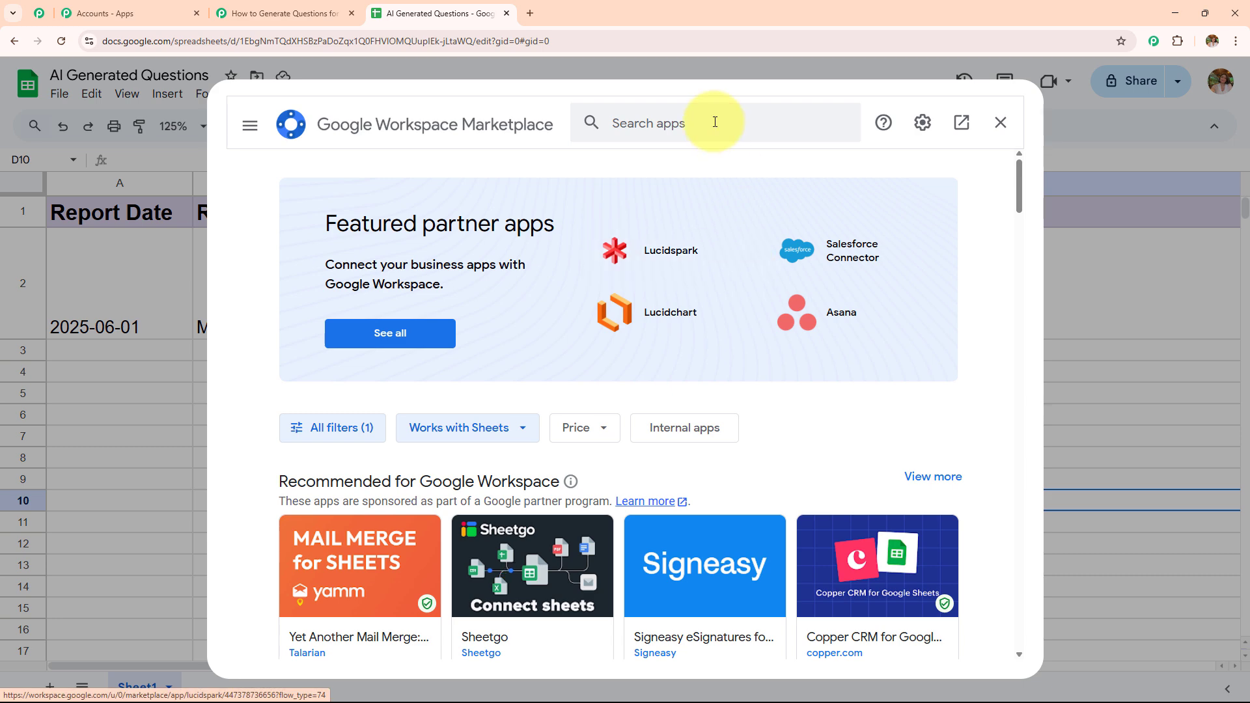
pyautogui.click(715, 121)
pyautogui.write('Pabb')
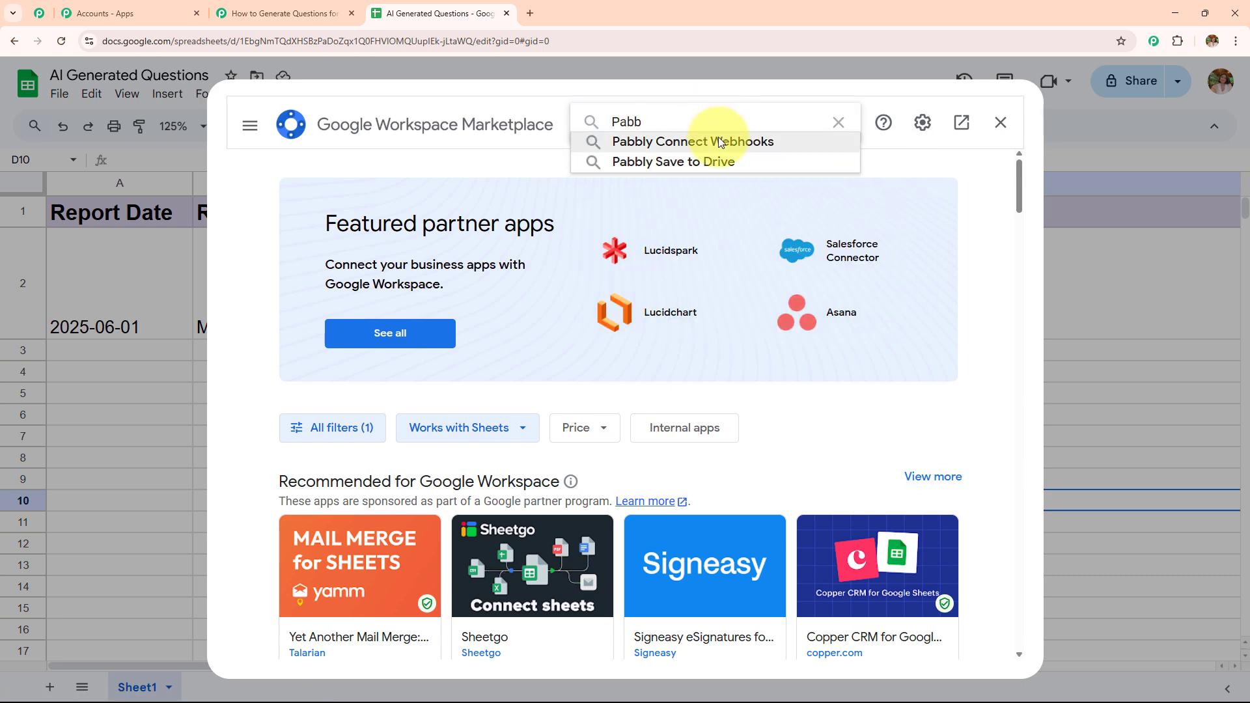
pyautogui.click(718, 141)
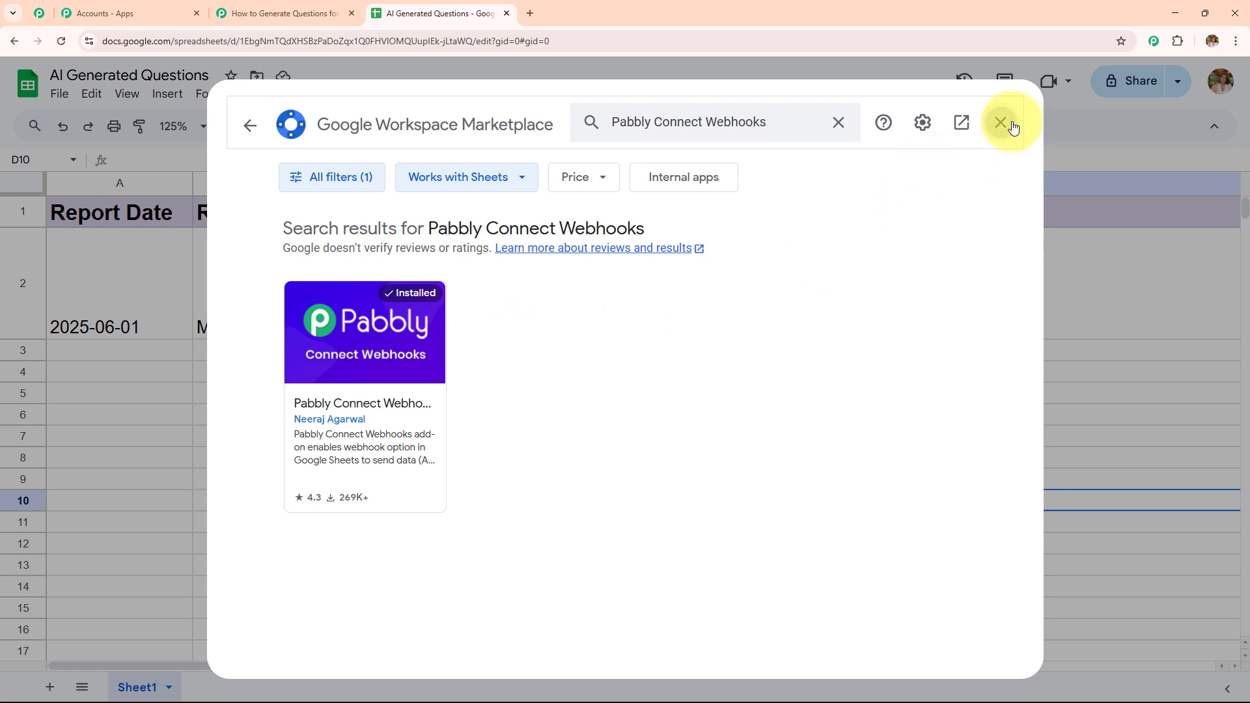
pyautogui.click(1001, 122)
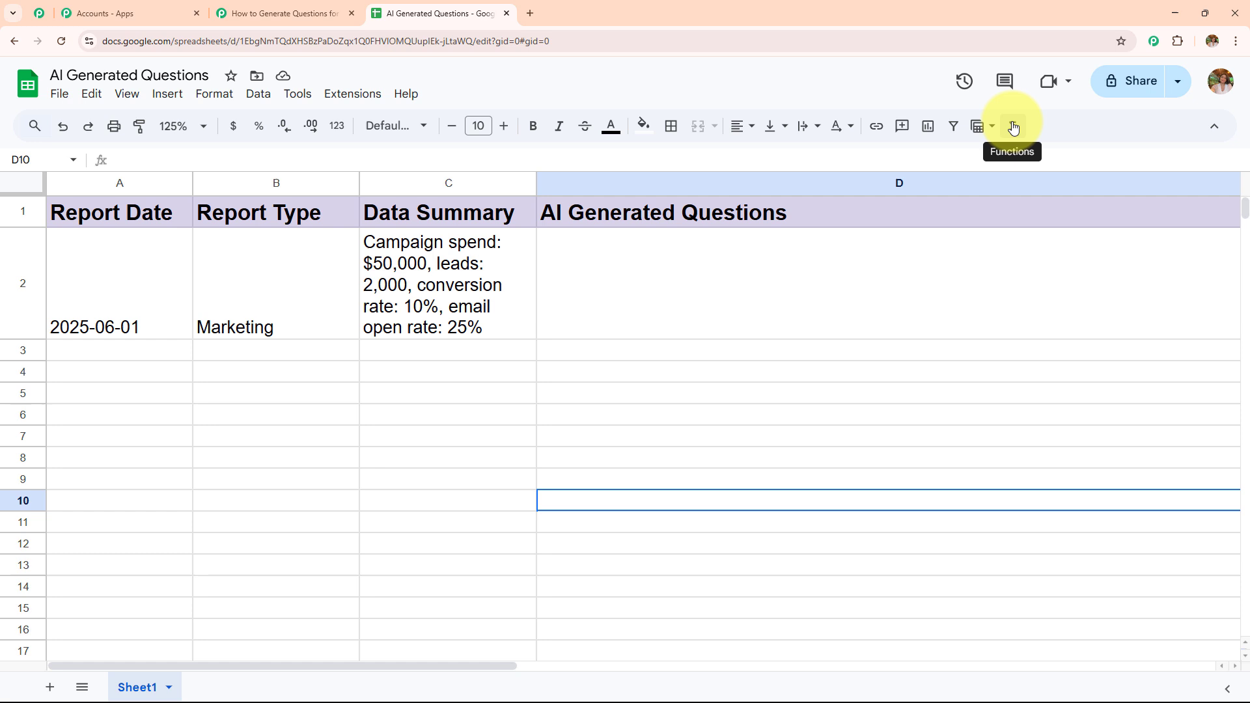
# Step: Open the Pabbly Connect Webhooks Initial Setup and paste the workflow's copied webhook URL into it
pyautogui.click(370, 94)
pyautogui.moveTo(400, 288)
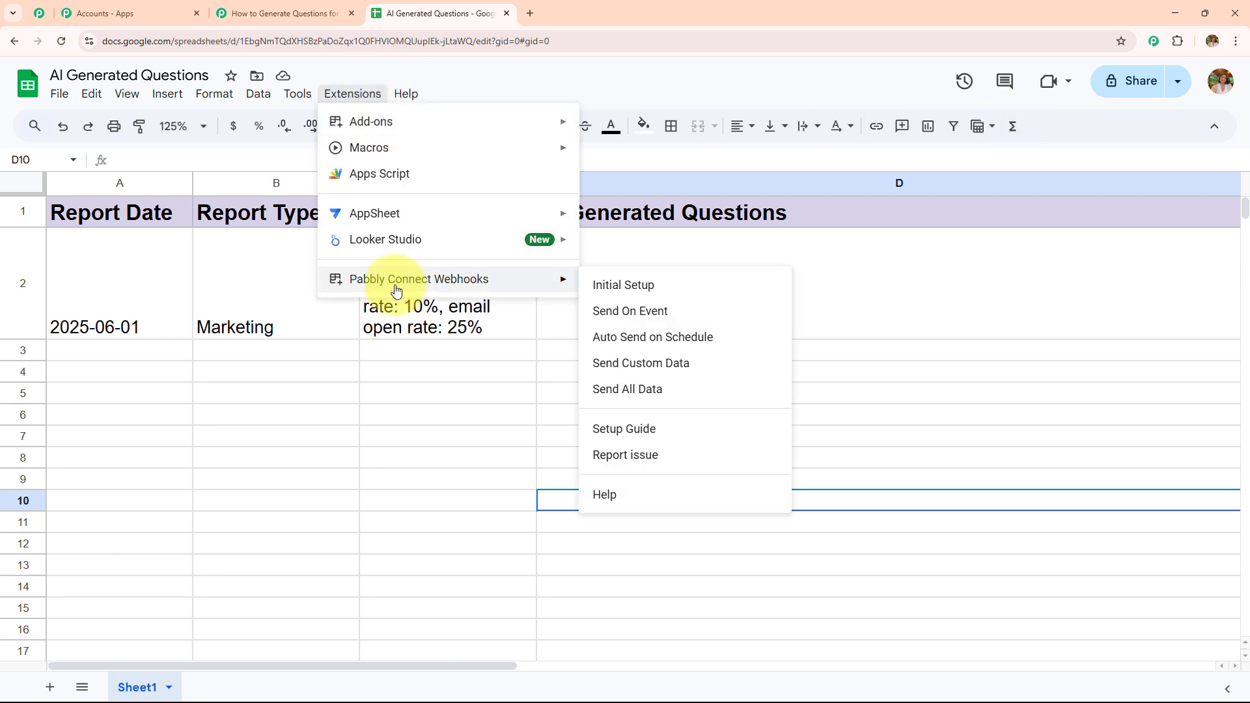
pyautogui.click(711, 290)
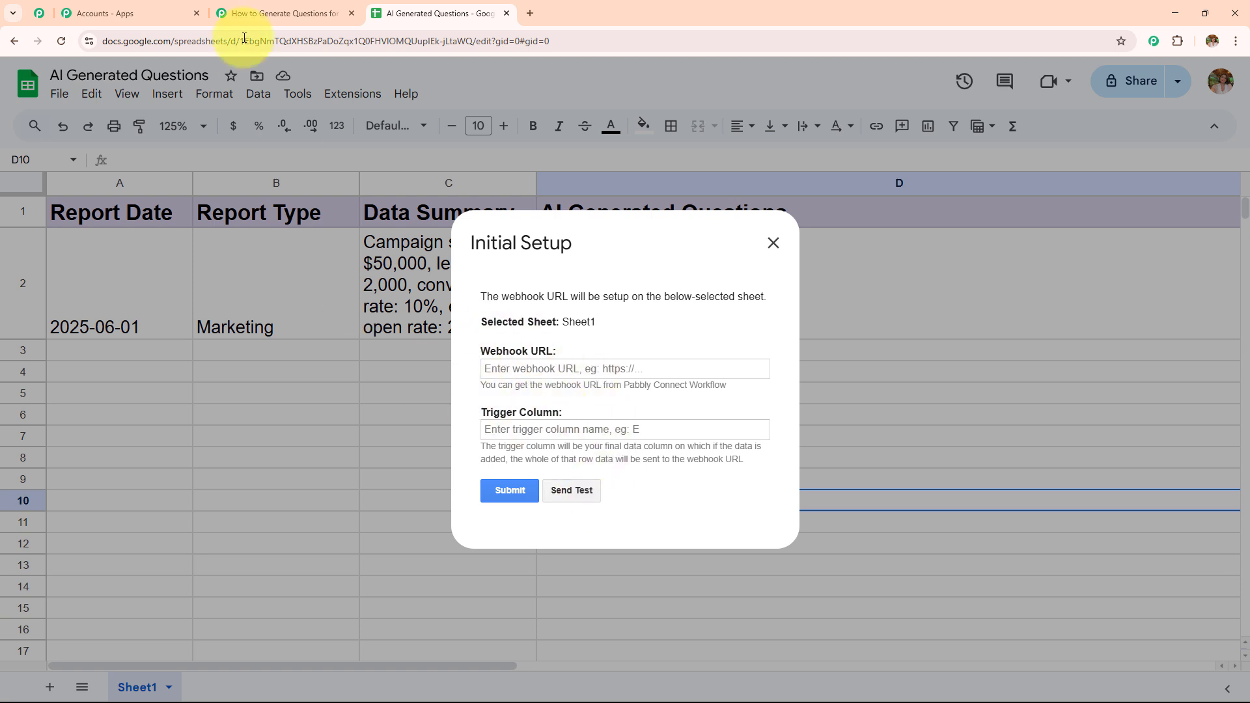
pyautogui.click(267, 13)
pyautogui.click(977, 267)
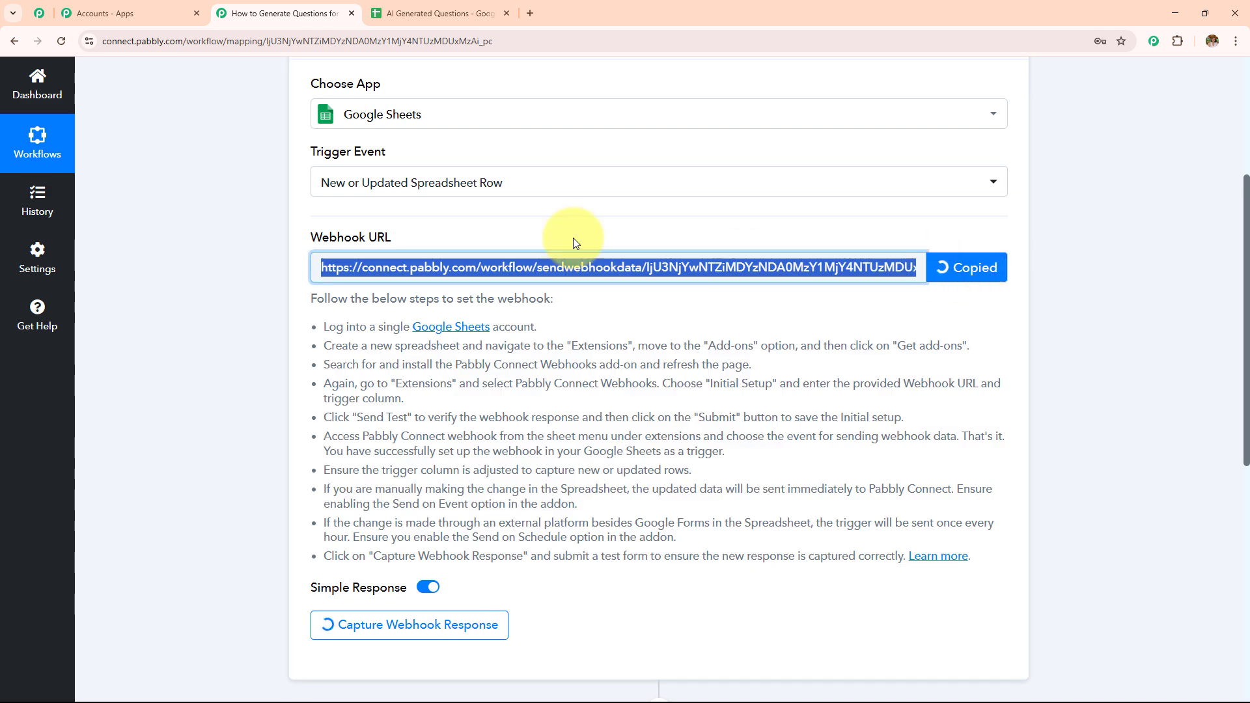
pyautogui.click(440, 13)
pyautogui.click(569, 367)
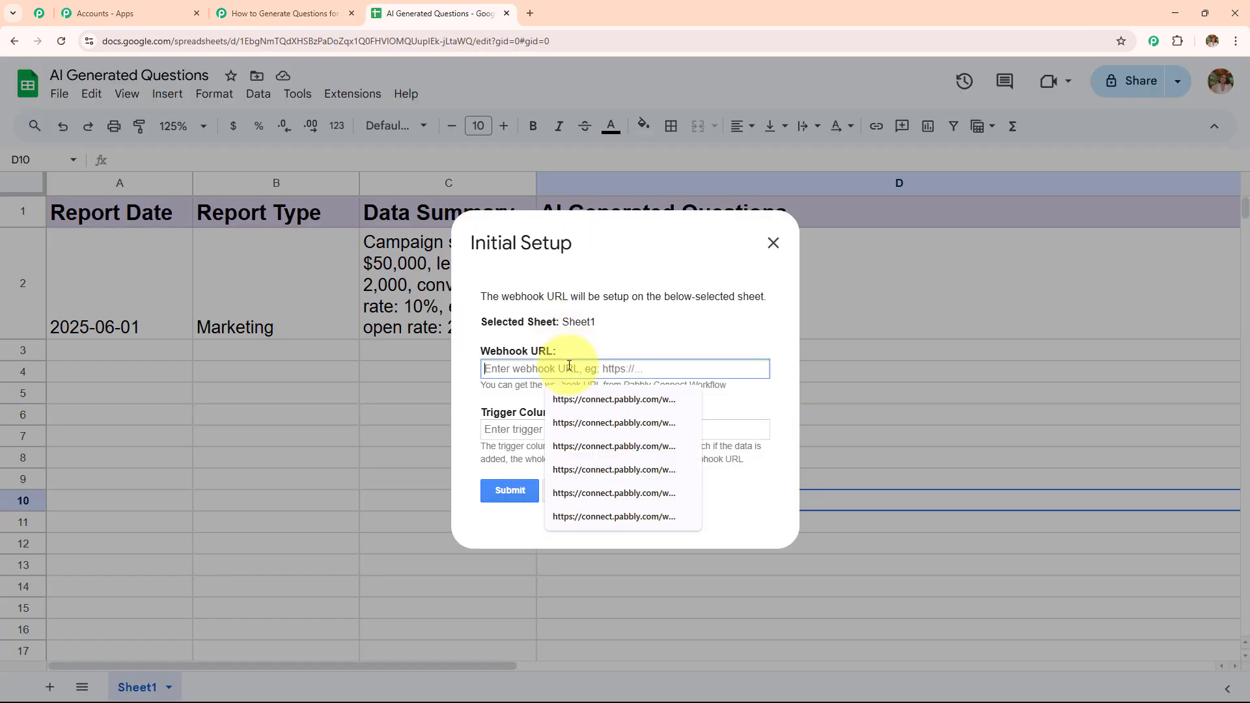
pyautogui.hotkey('ctrl', 'v')
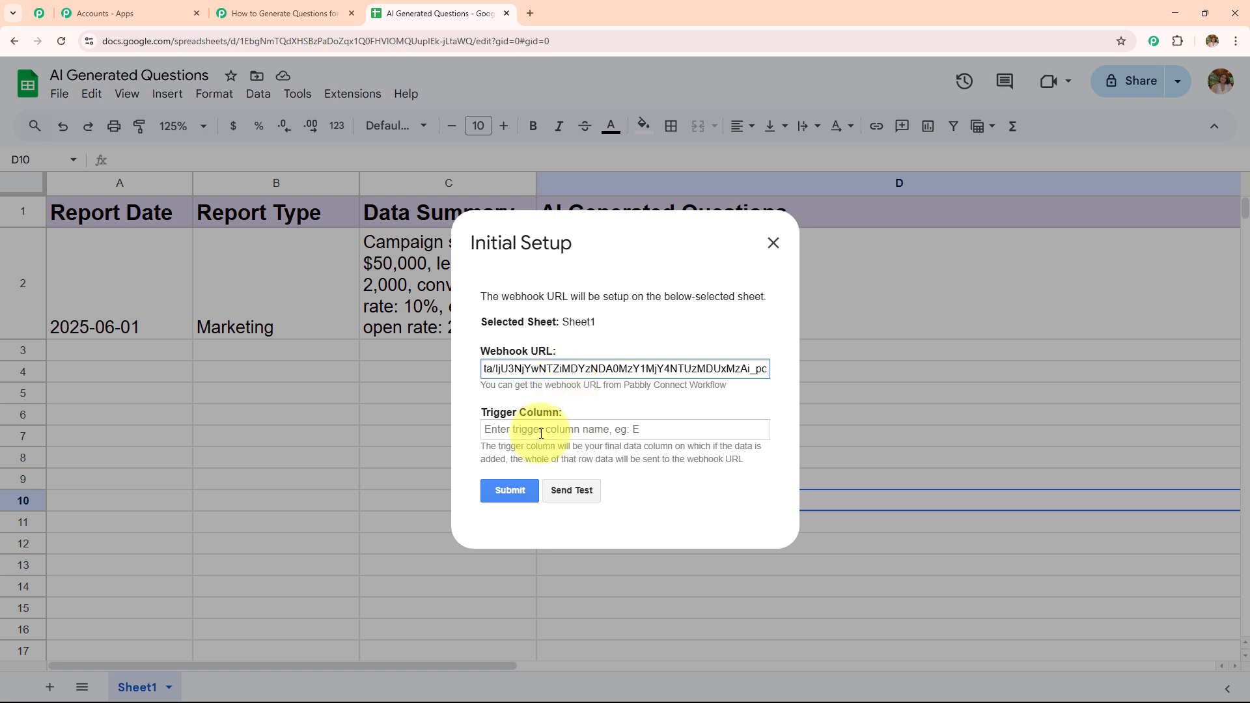
# Step: Set the trigger column to C, send test data and submit the Initial Setup
pyautogui.moveTo(478, 447); pyautogui.dragTo(689, 482)
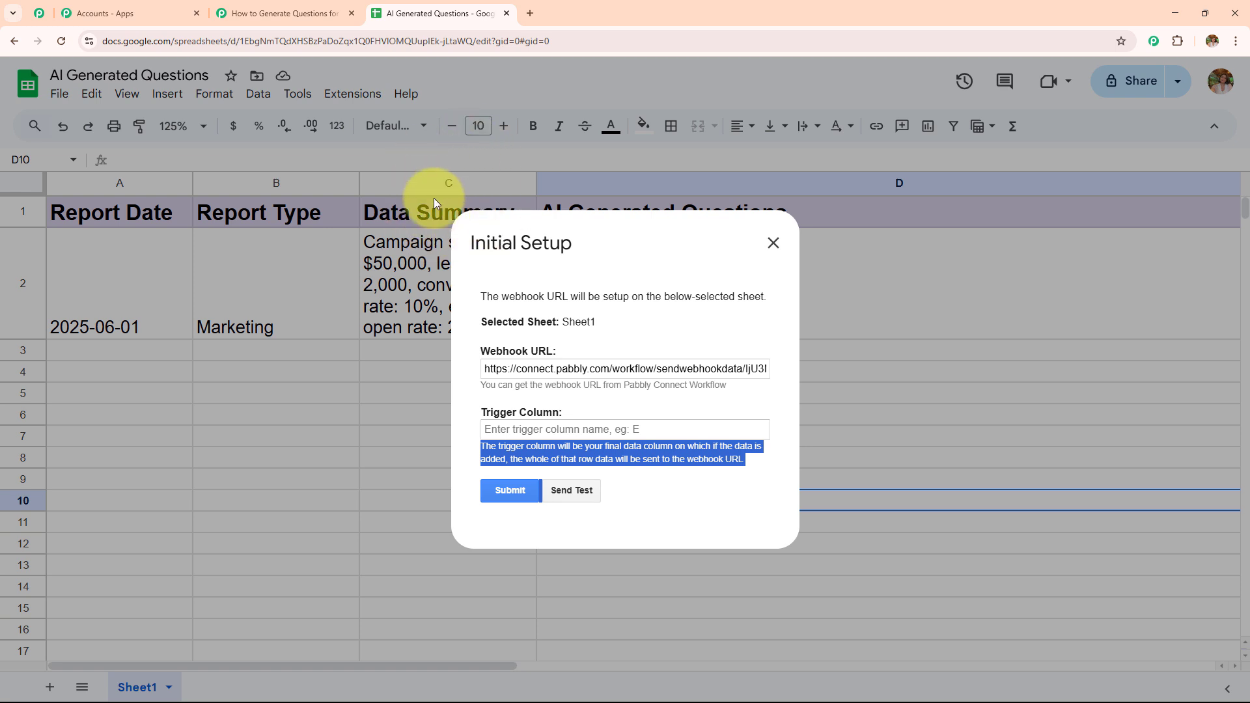
pyautogui.click(551, 433)
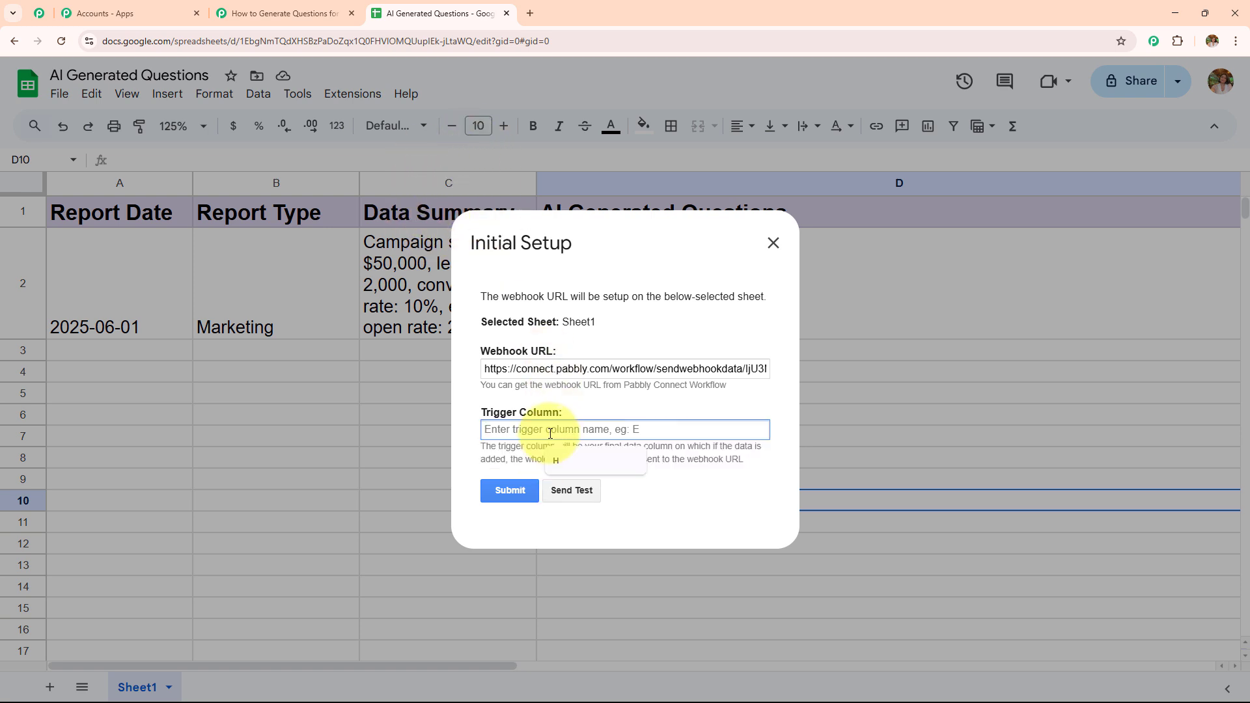
pyautogui.write('C')
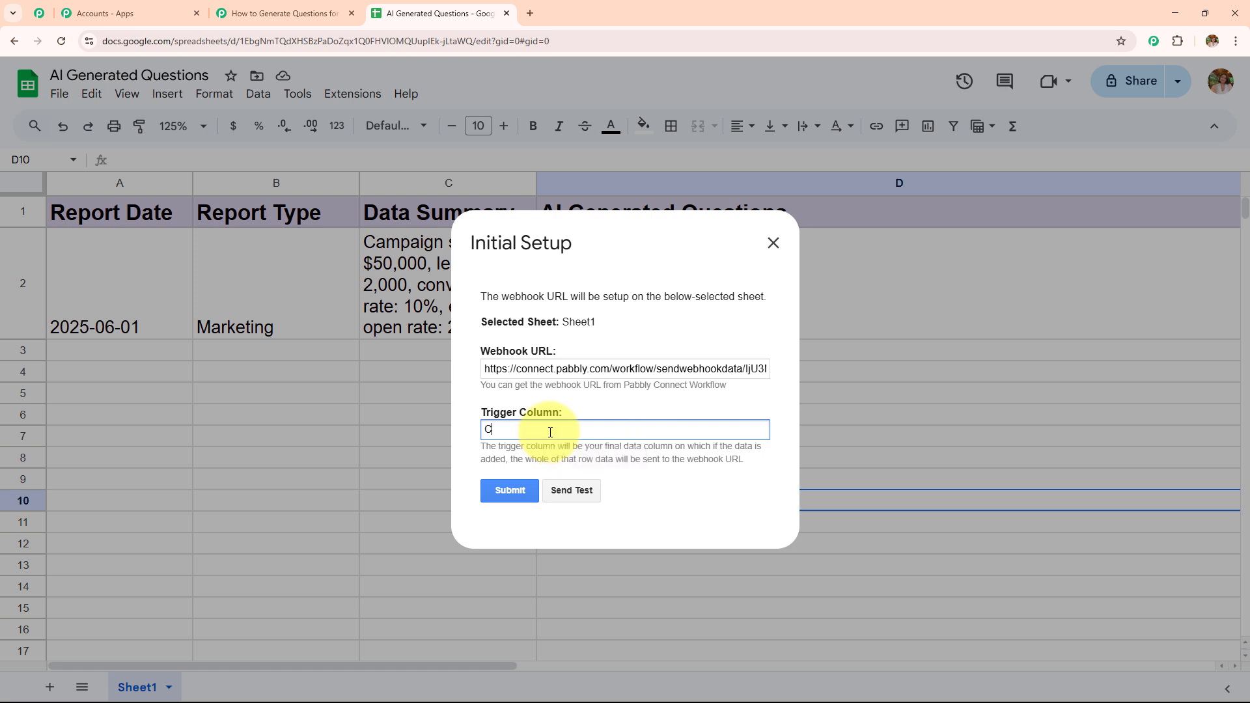
pyautogui.click(577, 489)
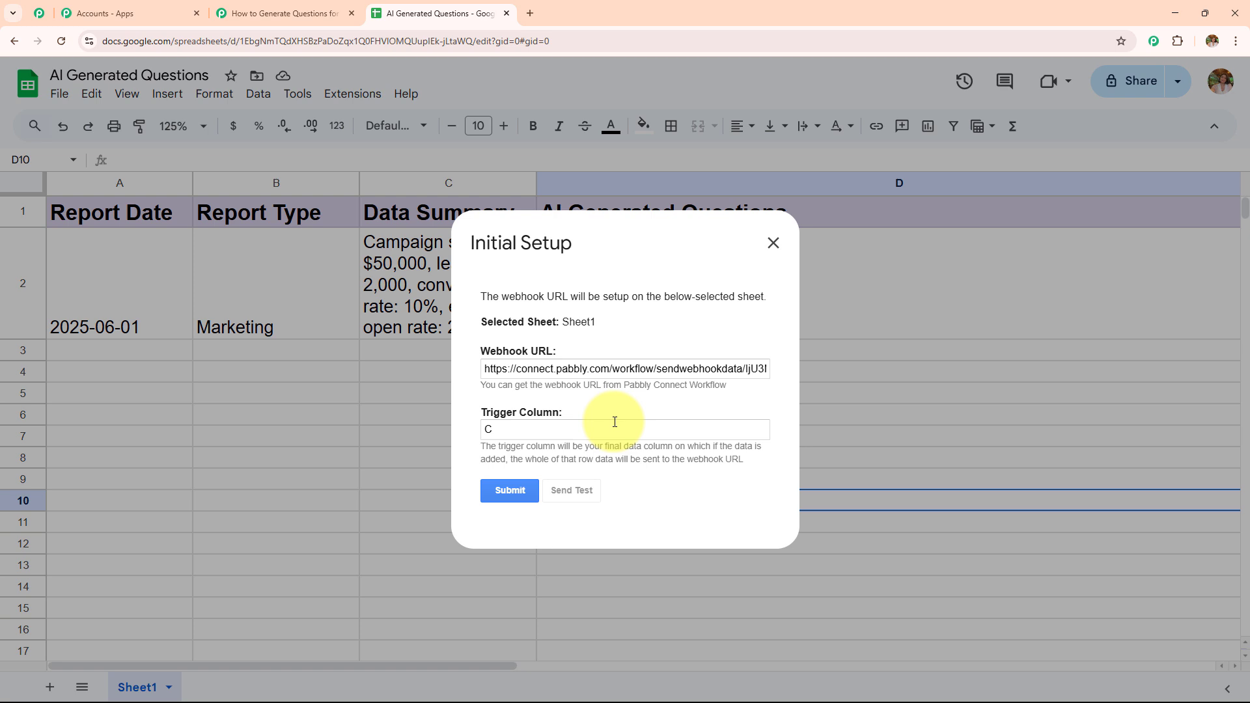
pyautogui.scroll(-1, 614, 422)
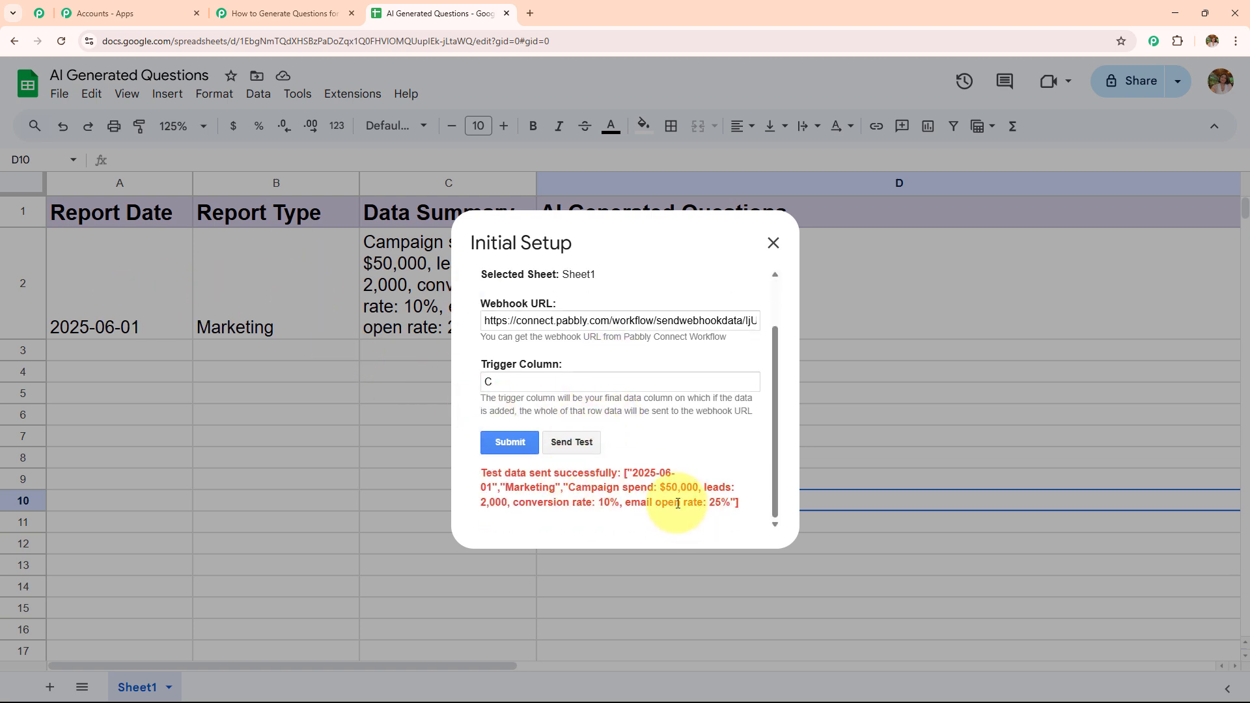
pyautogui.click(504, 442)
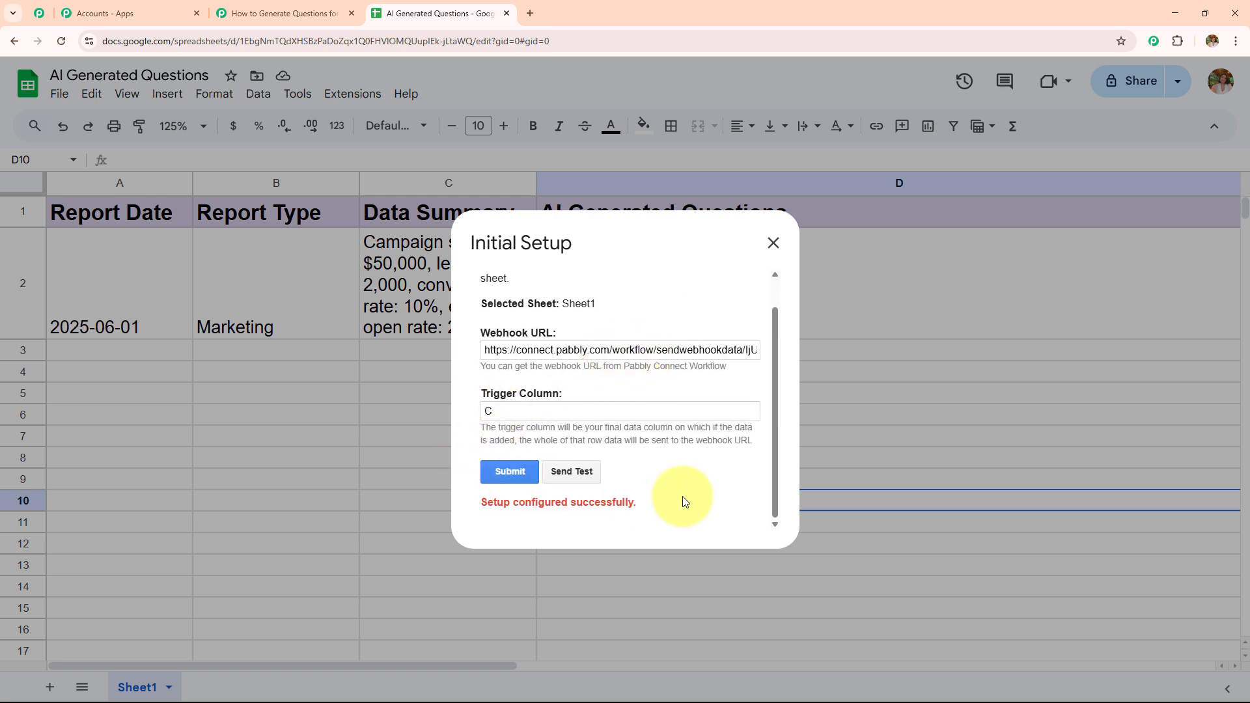
pyautogui.click(773, 242)
# Step: Enable the Pabbly Connect Webhooks add-on's Send On Event option
pyautogui.click(352, 94)
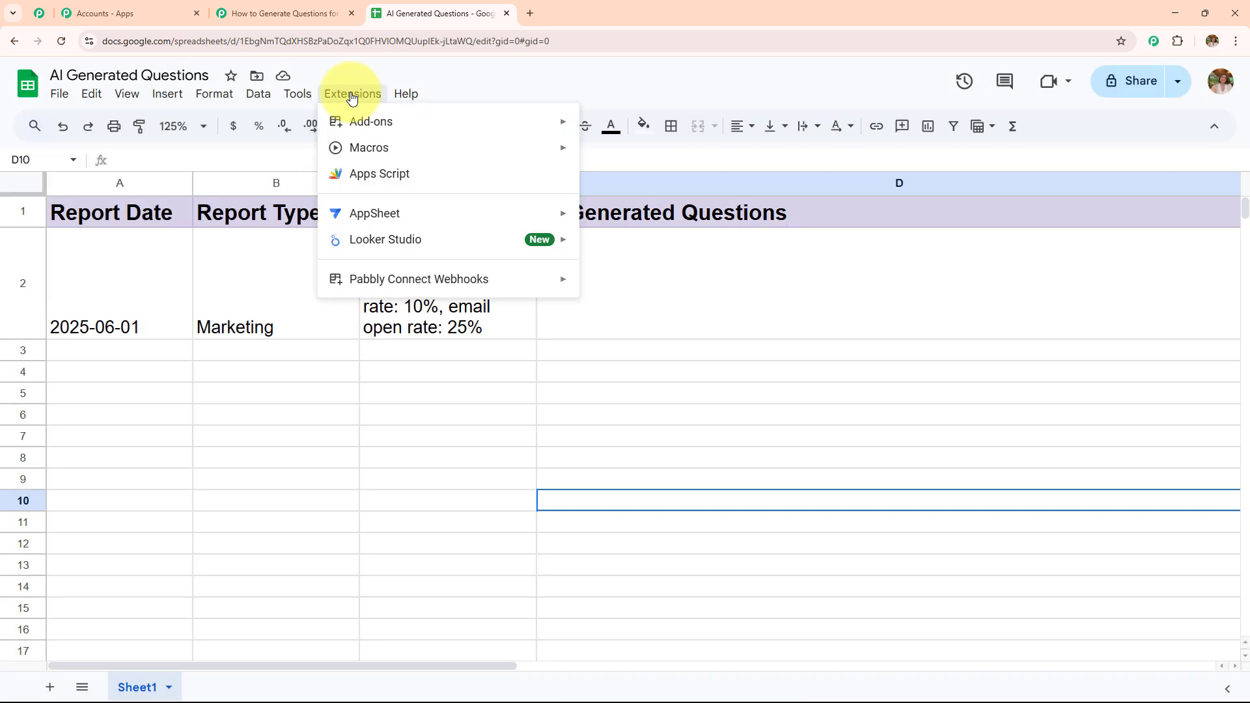
pyautogui.moveTo(394, 278)
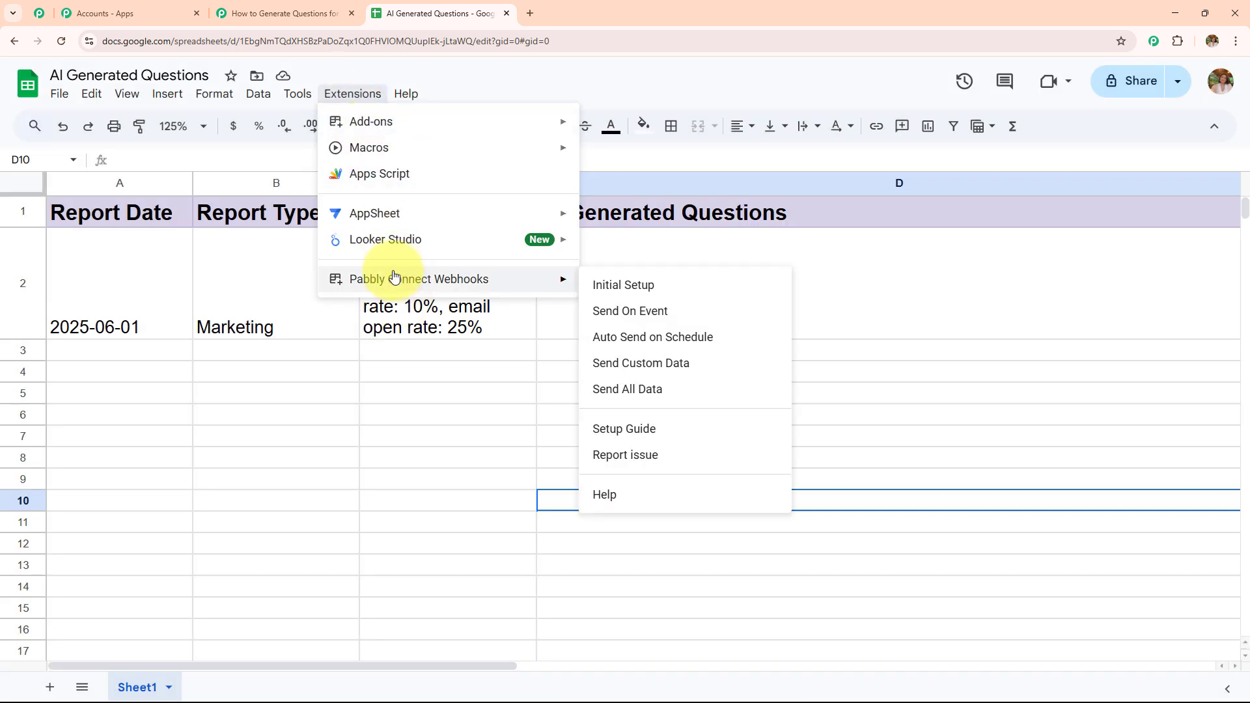
pyautogui.click(684, 313)
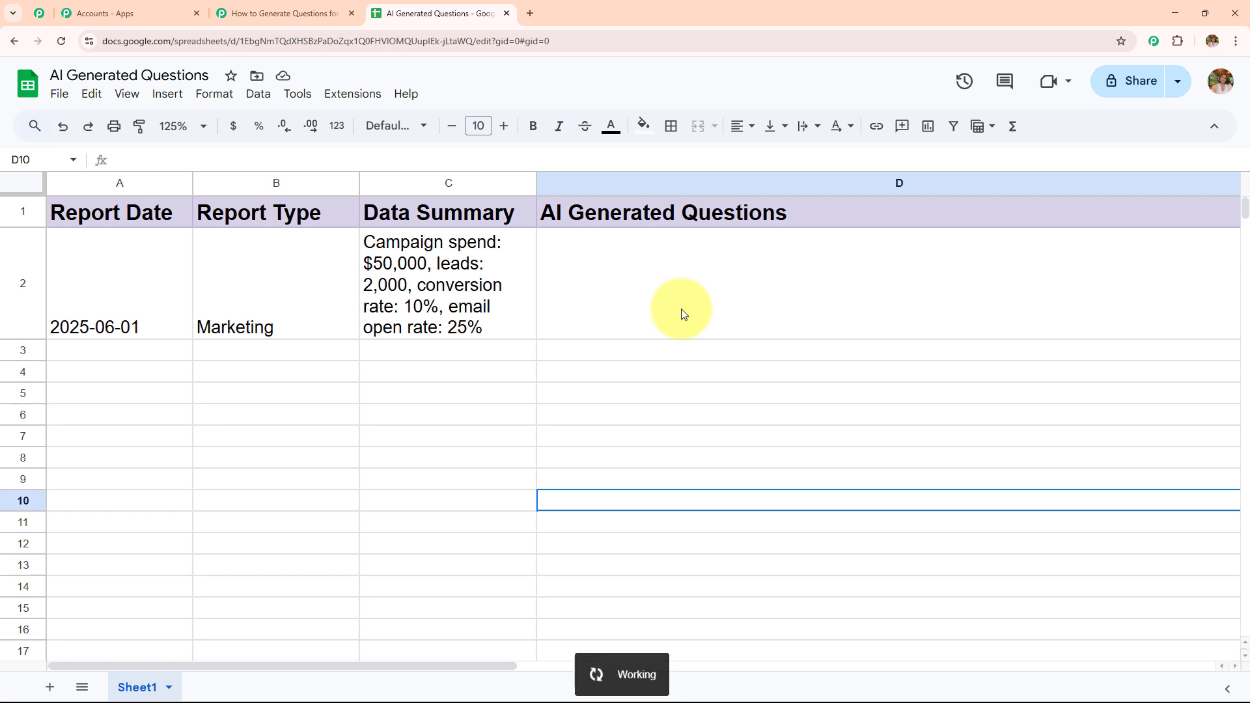
# Step: Check the Pabbly Connect Webhooks add-on's options in the sheet's extensions
pyautogui.click(353, 93)
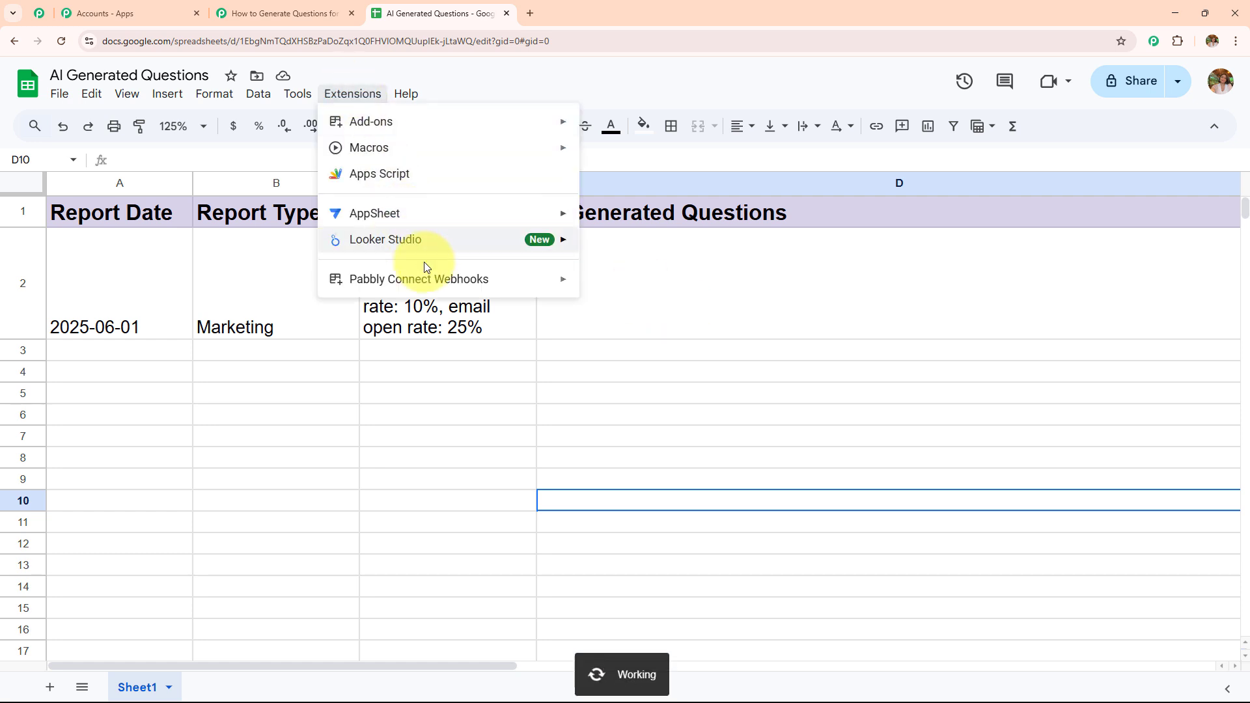
pyautogui.moveTo(430, 281)
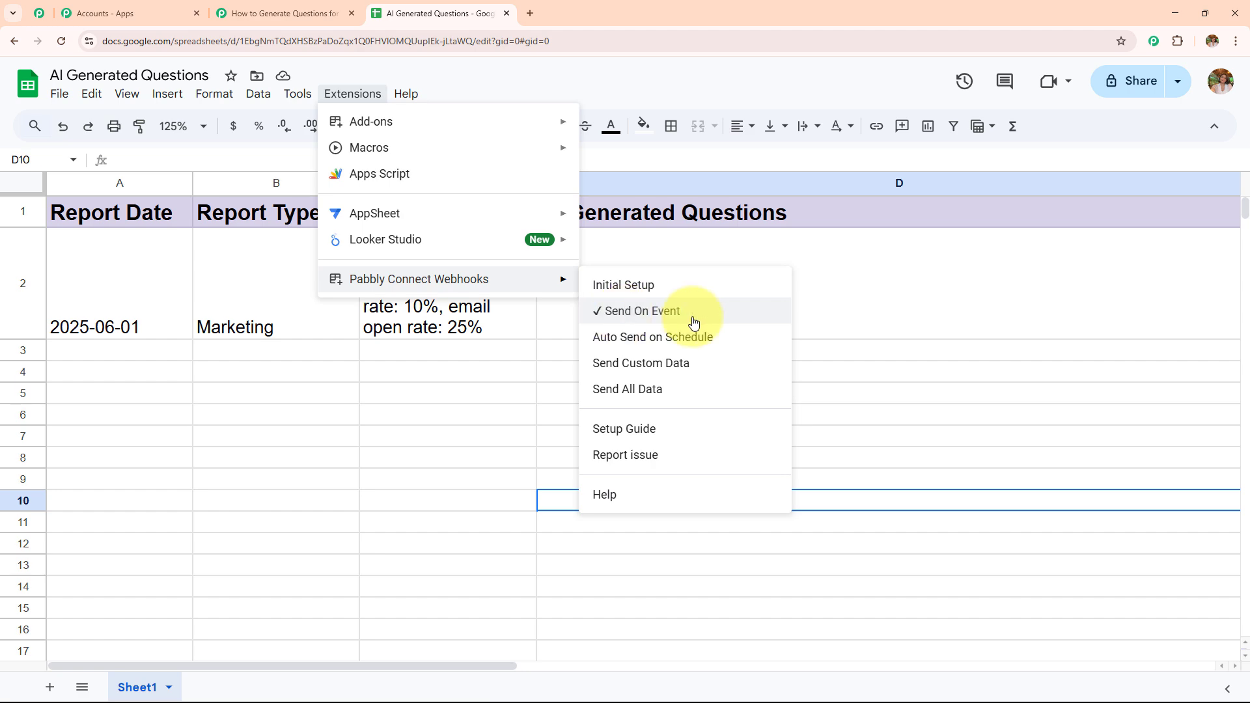
pyautogui.click(478, 404)
# Step: Review the webhook response data captured in the workflow's Google Sheets trigger step
pyautogui.click(273, 13)
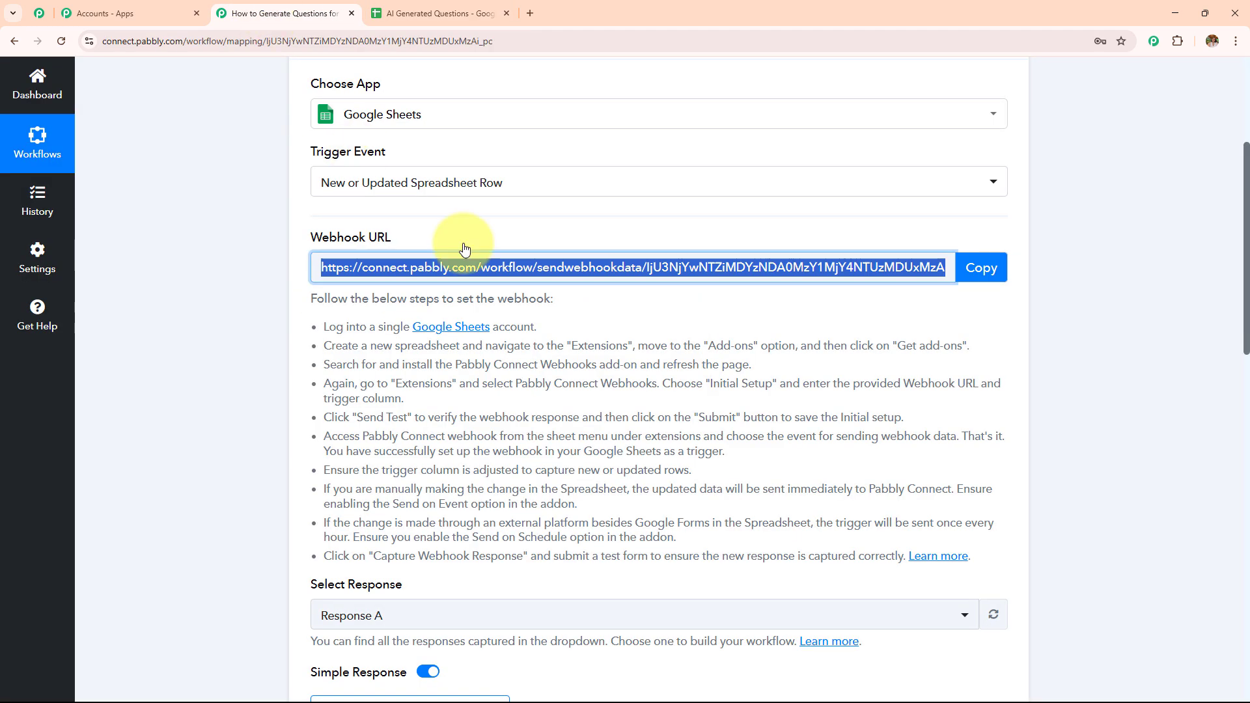
pyautogui.scroll(-8, 543, 305)
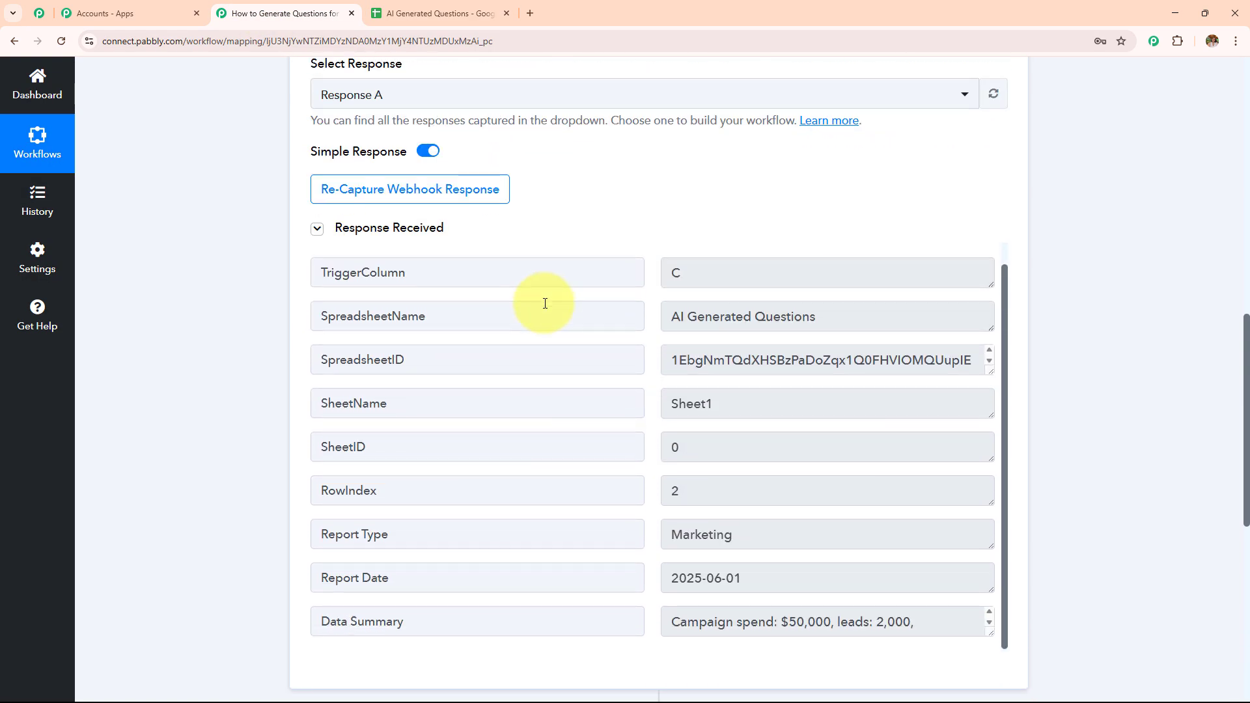
pyautogui.scroll(-2, 682, 162)
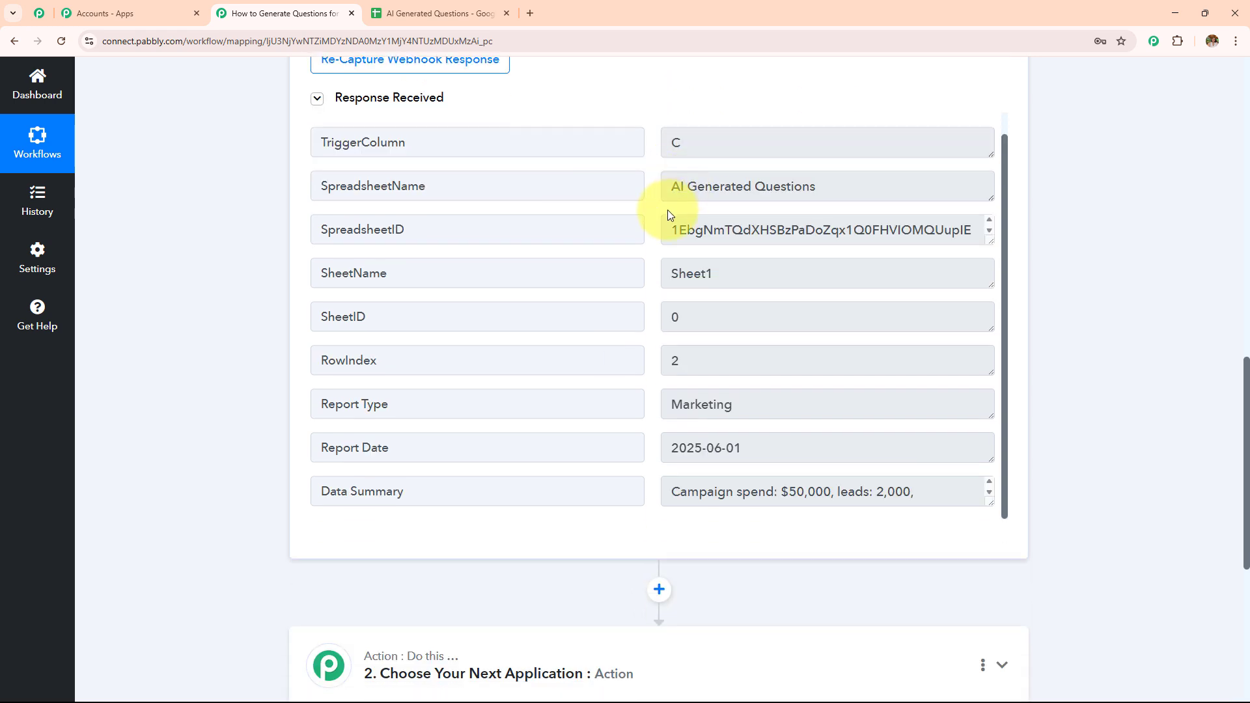
pyautogui.scroll(-2, 658, 212)
pyautogui.doubleClick(767, 276)
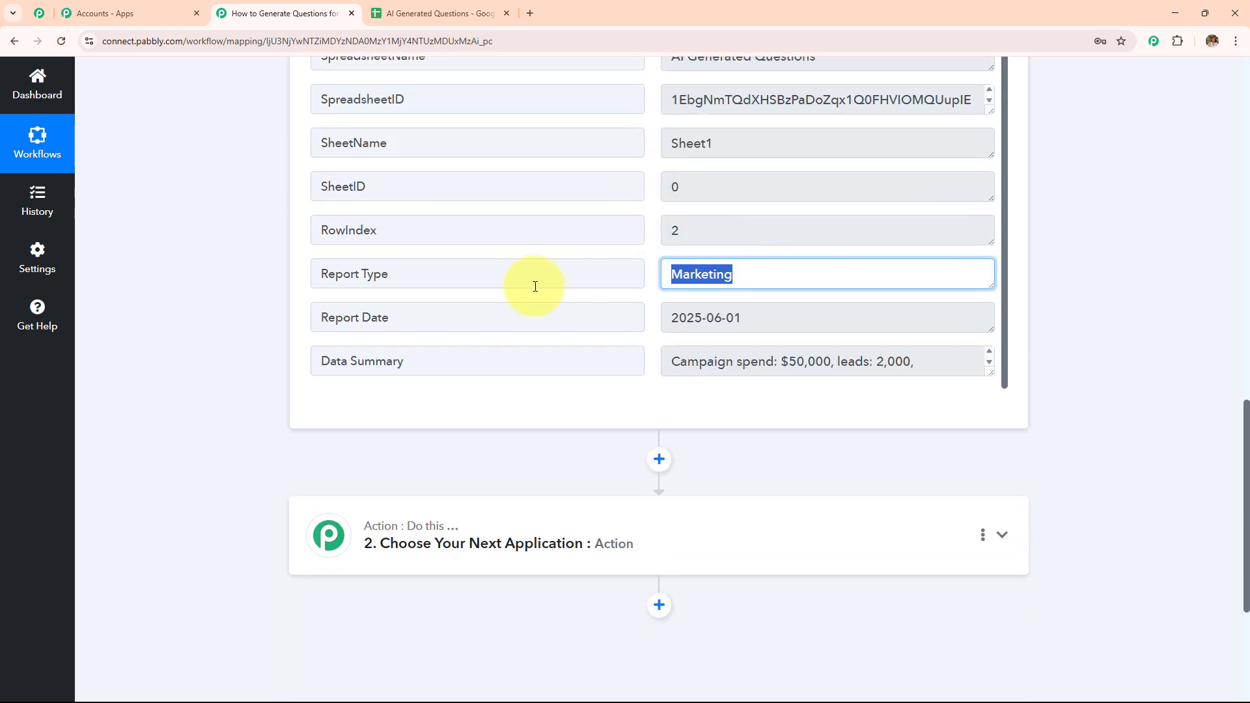
pyautogui.click(760, 332)
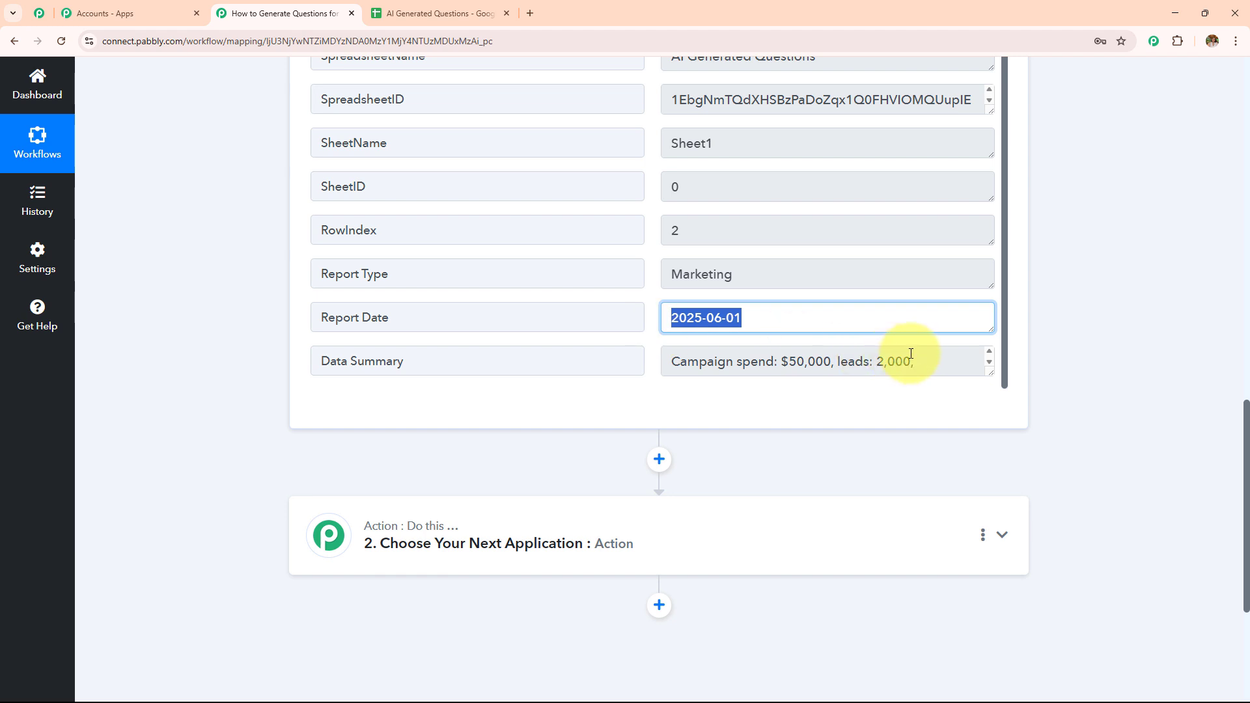
pyautogui.moveTo(991, 375); pyautogui.dragTo(944, 525)
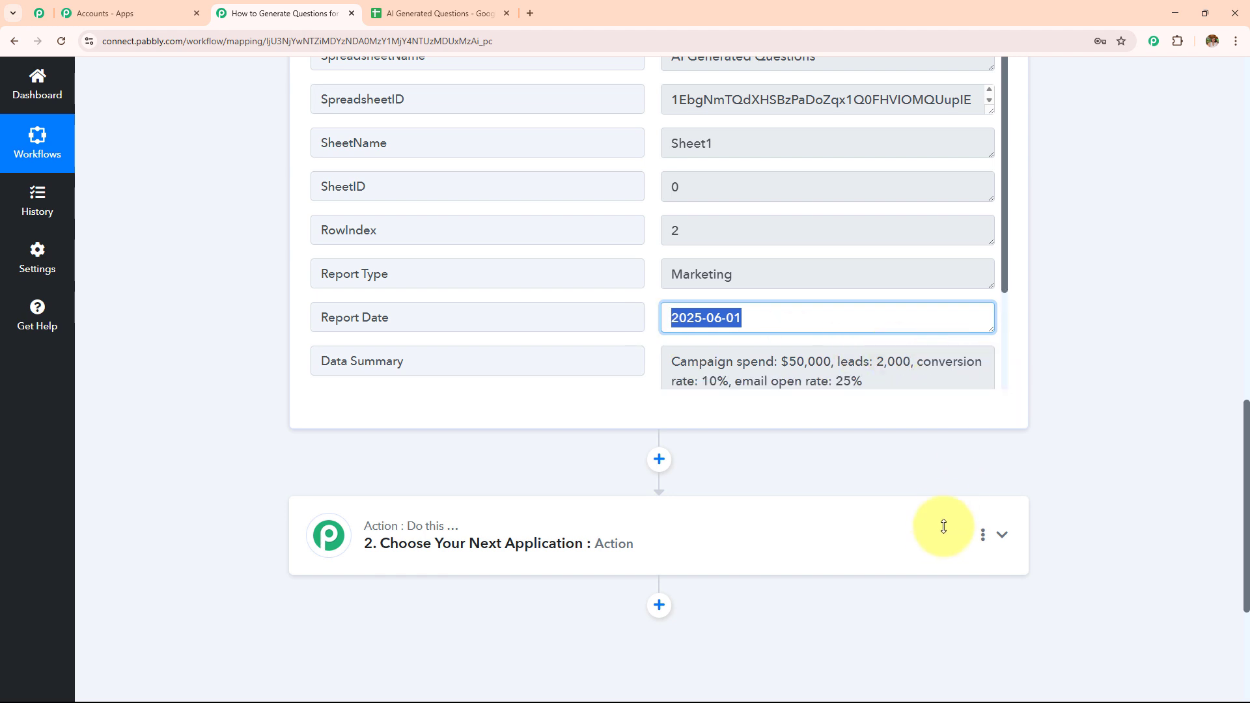
pyautogui.scroll(-3, 884, 266)
pyautogui.click(664, 189)
pyautogui.hotkey('ctrl', 'a')
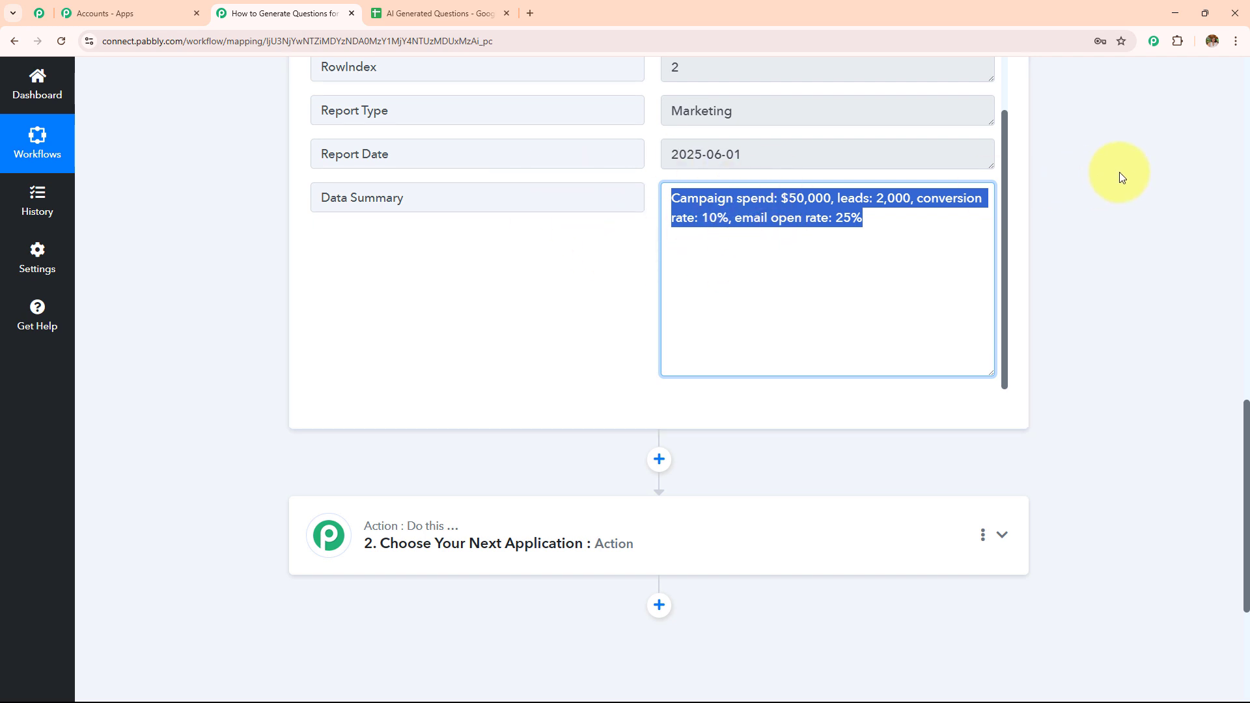
pyautogui.scroll(-3, 1120, 172)
# Step: Set the action step to the OpenAI (ChatGPT, DALL-E, Whisper) app with the ChatGPT action event
pyautogui.click(571, 345)
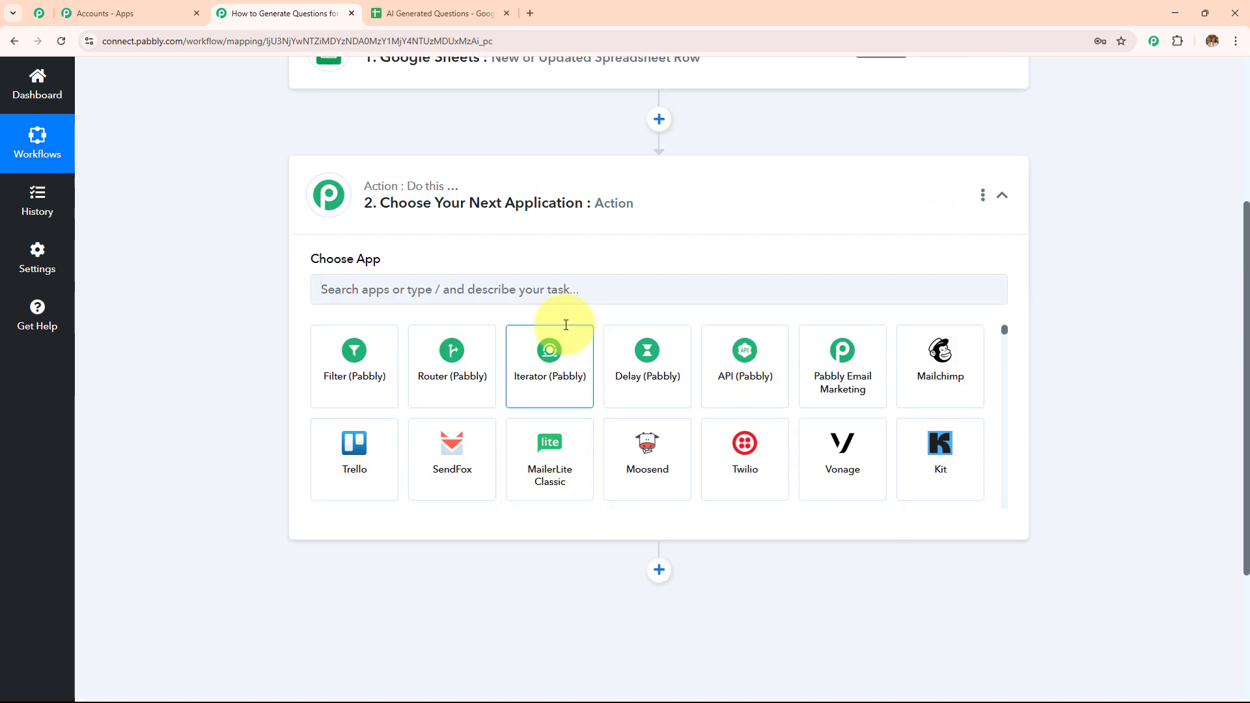
pyautogui.click(570, 336)
pyautogui.write('Ope')
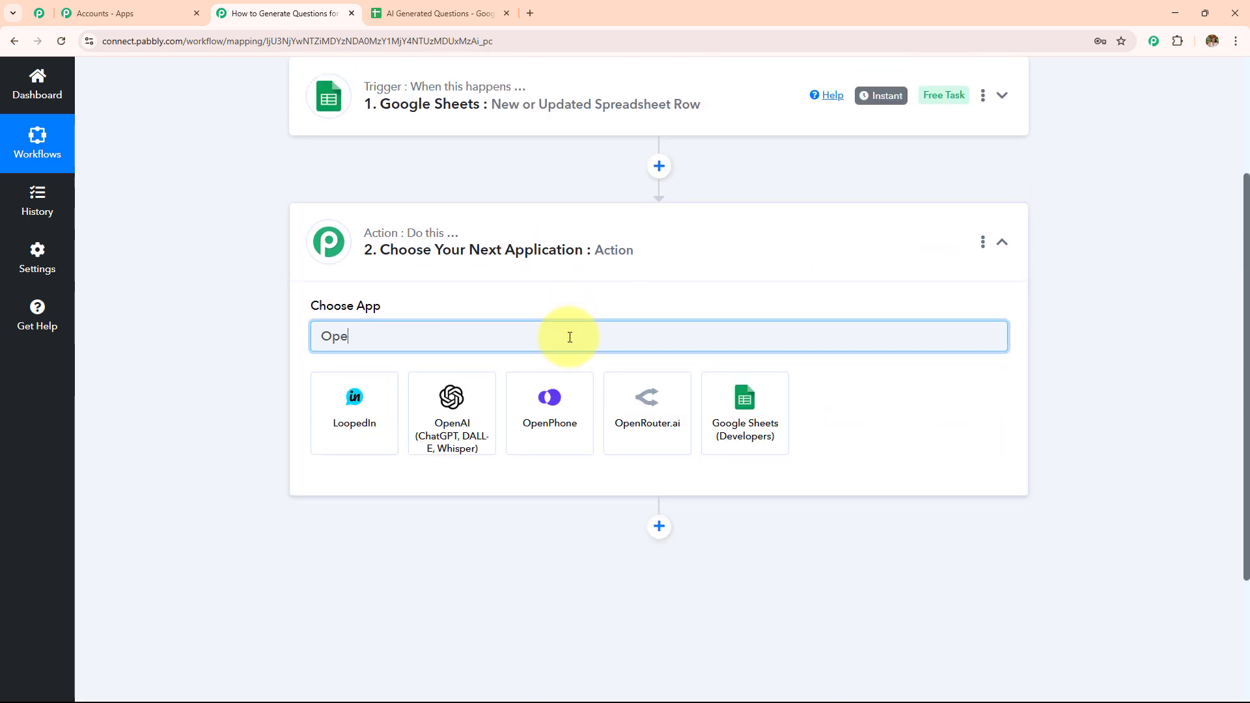
pyautogui.click(468, 404)
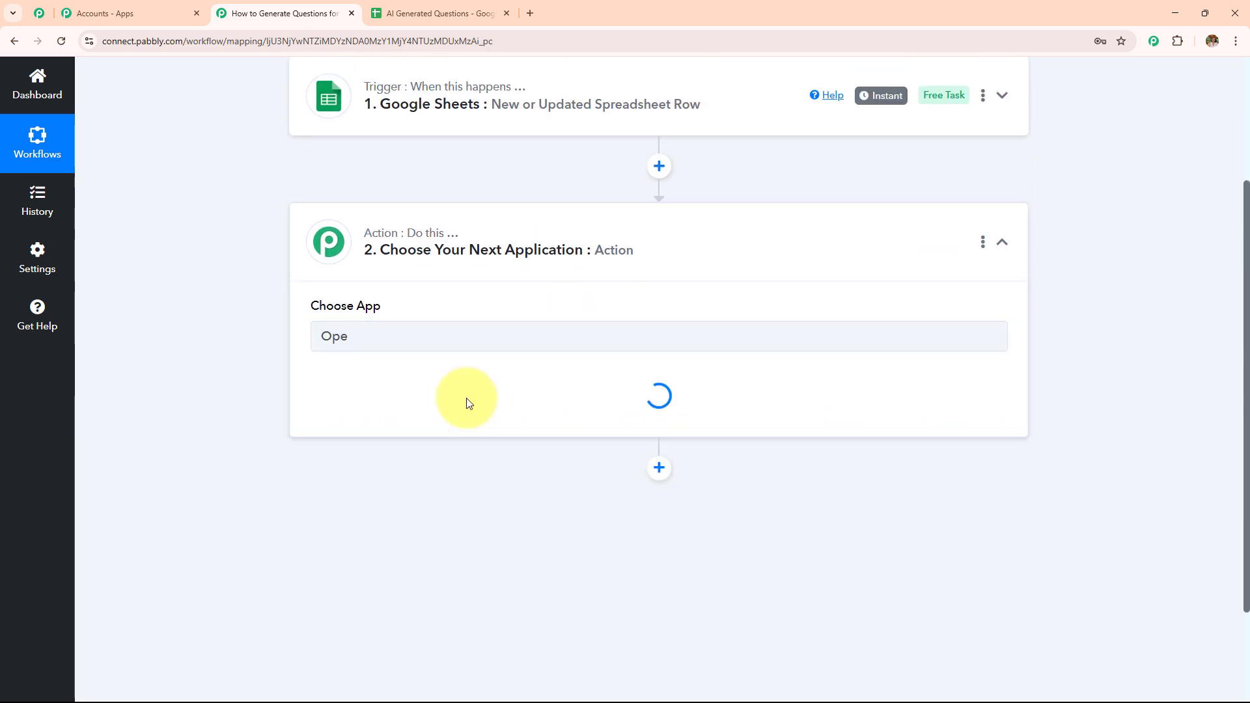
pyautogui.click(467, 404)
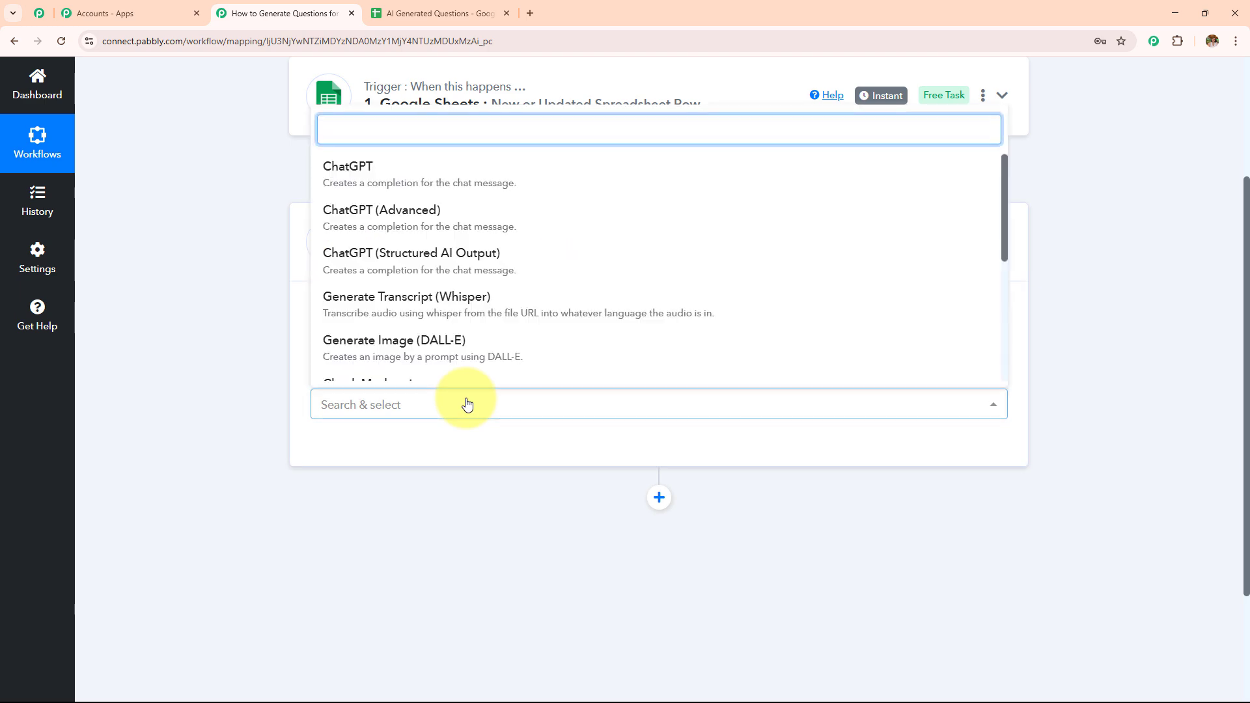
pyautogui.click(365, 177)
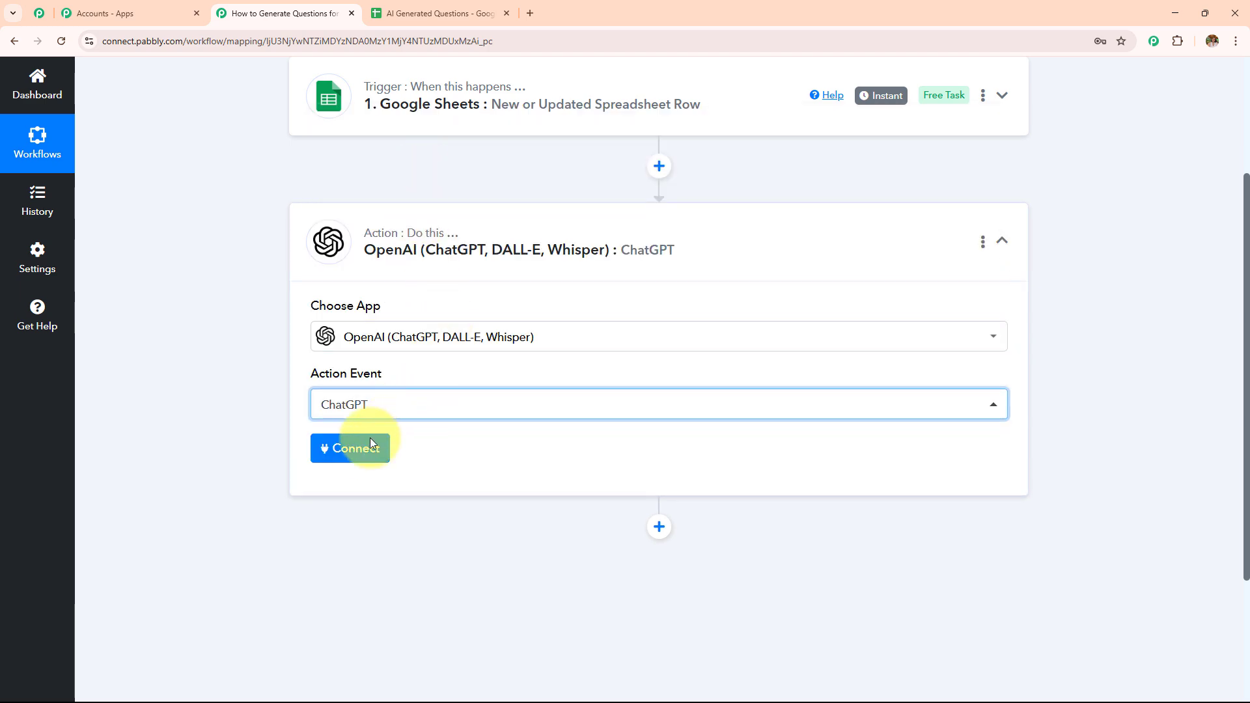
# Step: Start connecting OpenAI with a new connection and open the OpenAI API Keys page
pyautogui.click(357, 450)
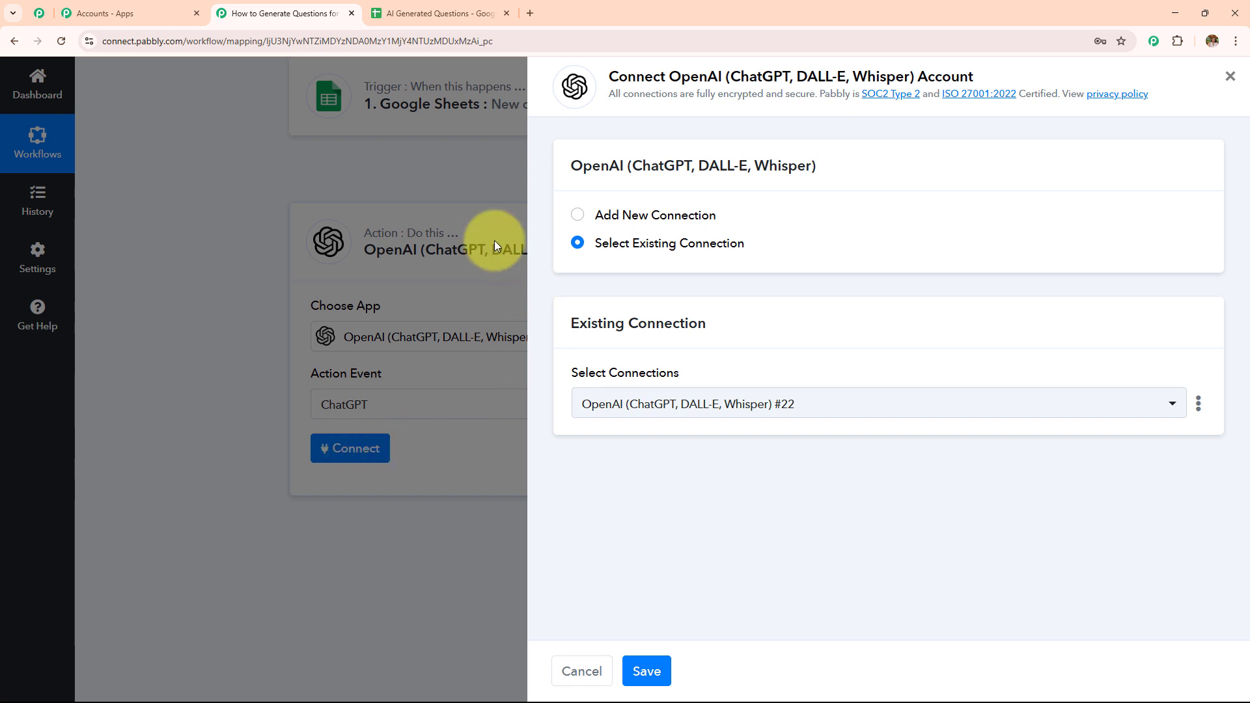
pyautogui.click(580, 216)
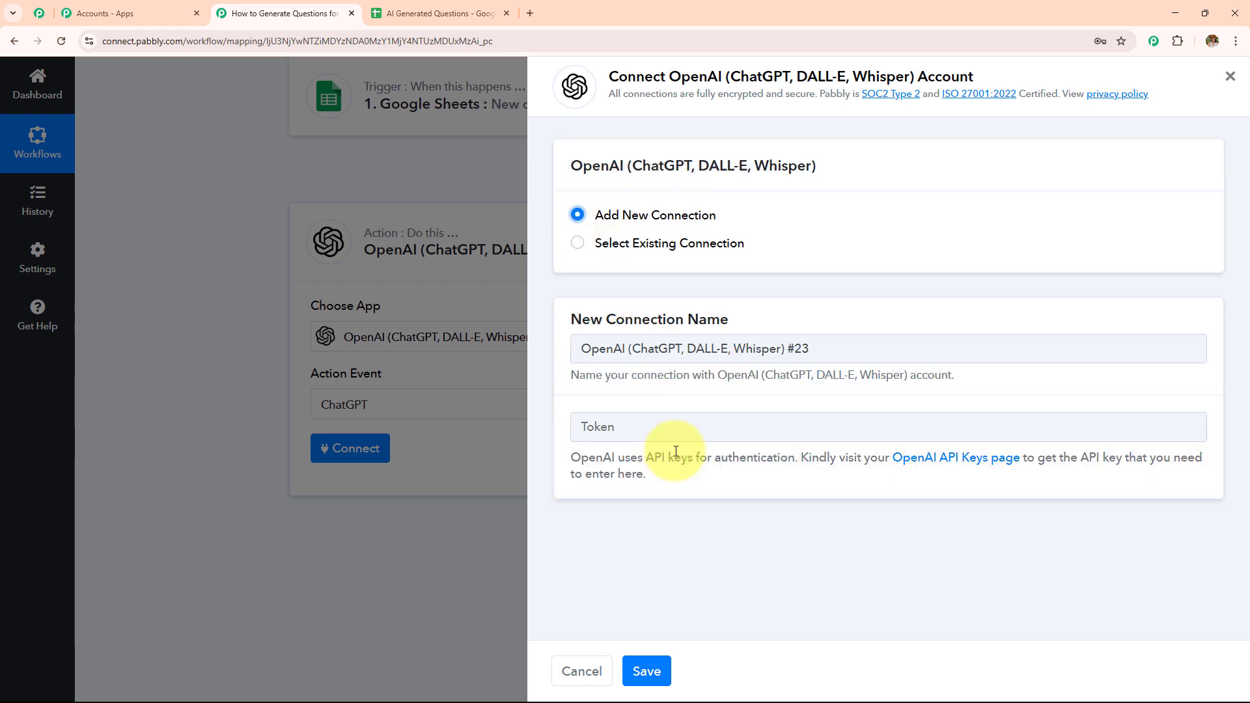
pyautogui.moveTo(564, 455); pyautogui.dragTo(708, 488)
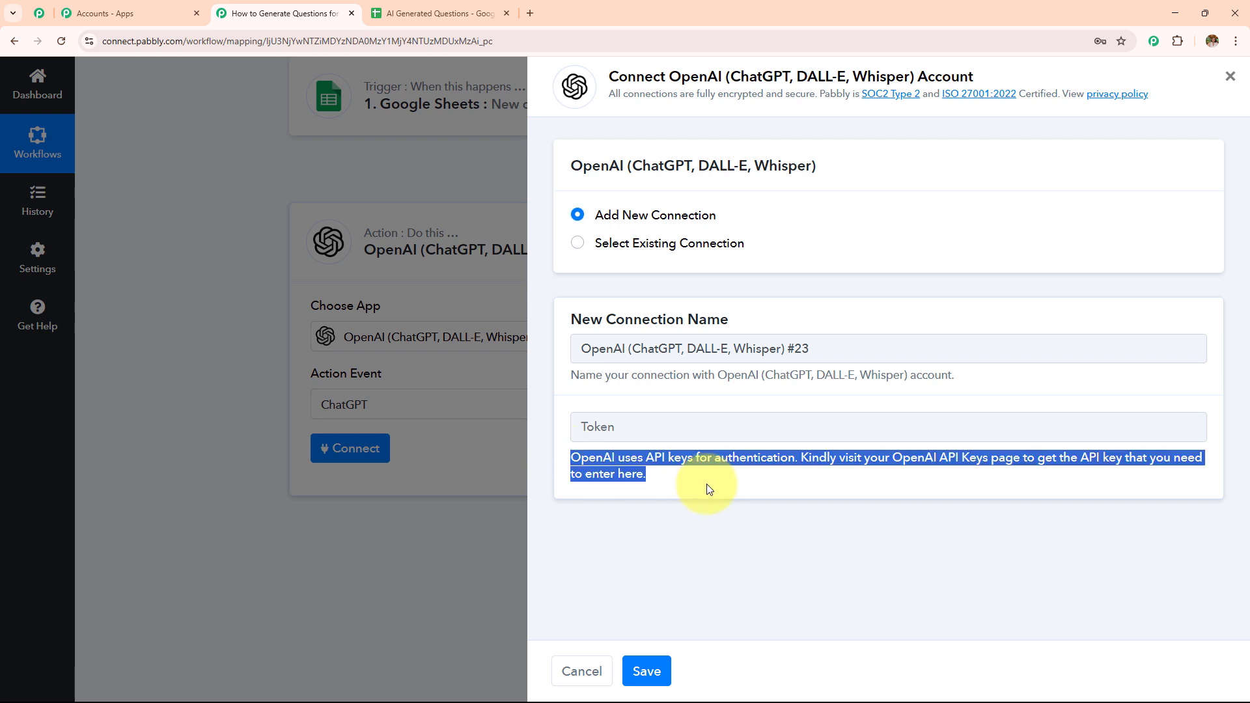
pyautogui.click(709, 488)
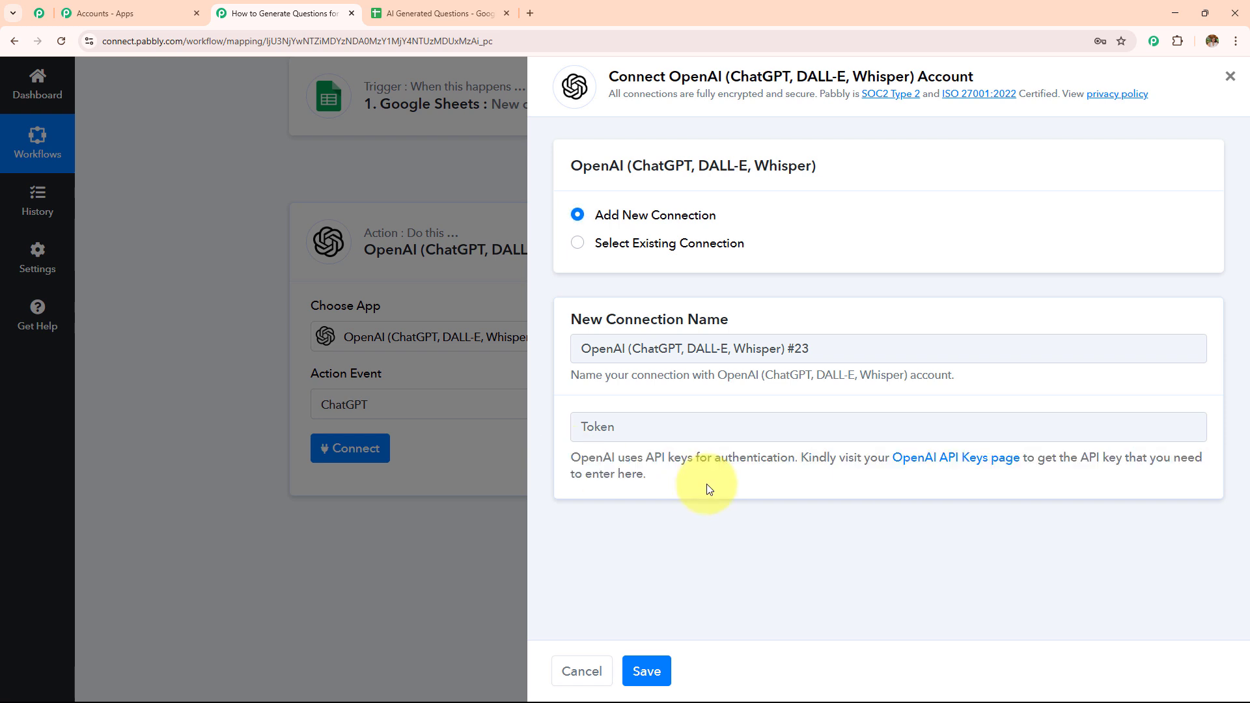
pyautogui.click(946, 459)
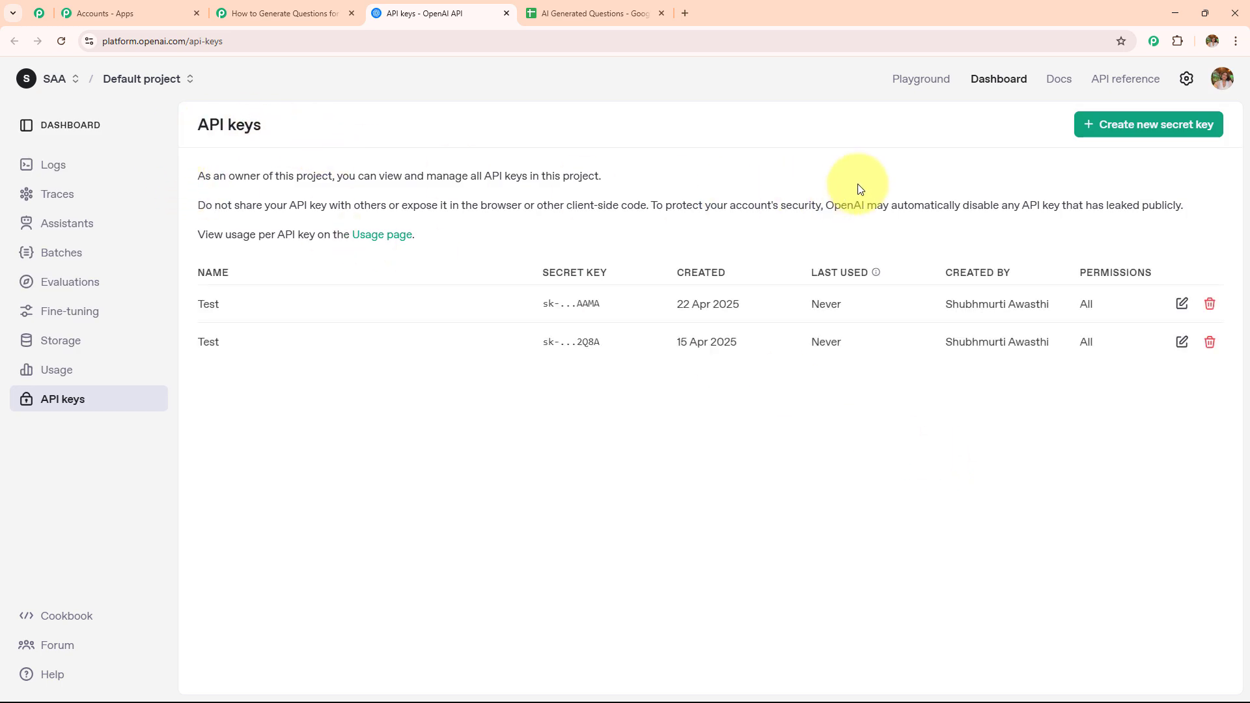
# Step: Try to create a new OpenAI secret key named Test in the Default project
pyautogui.click(1127, 129)
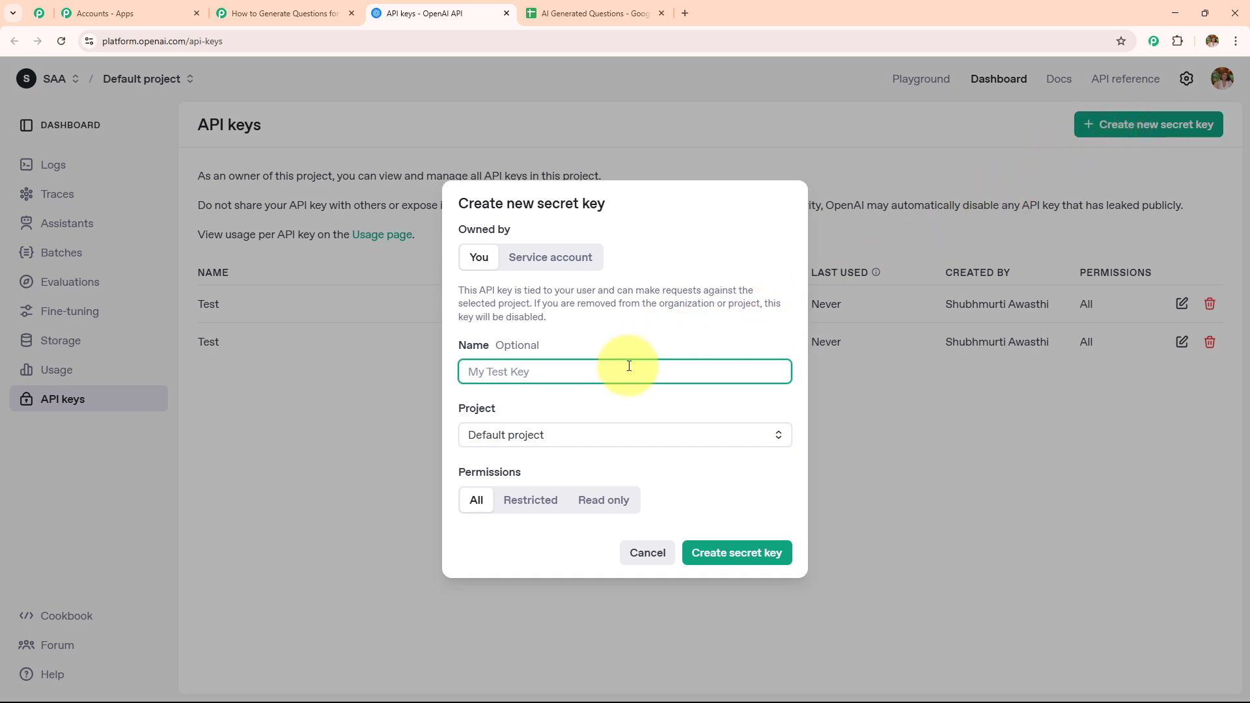
pyautogui.click(576, 402)
pyautogui.hotkey('ctrl', 'a')
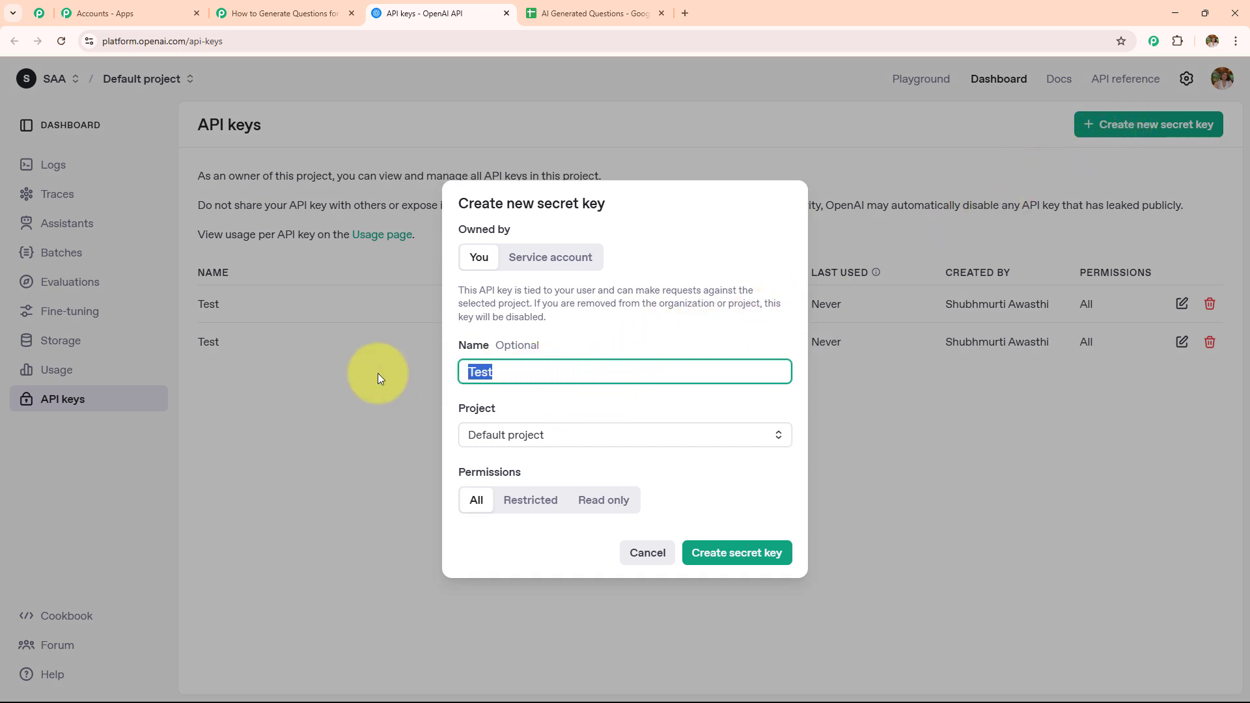
pyautogui.click(609, 435)
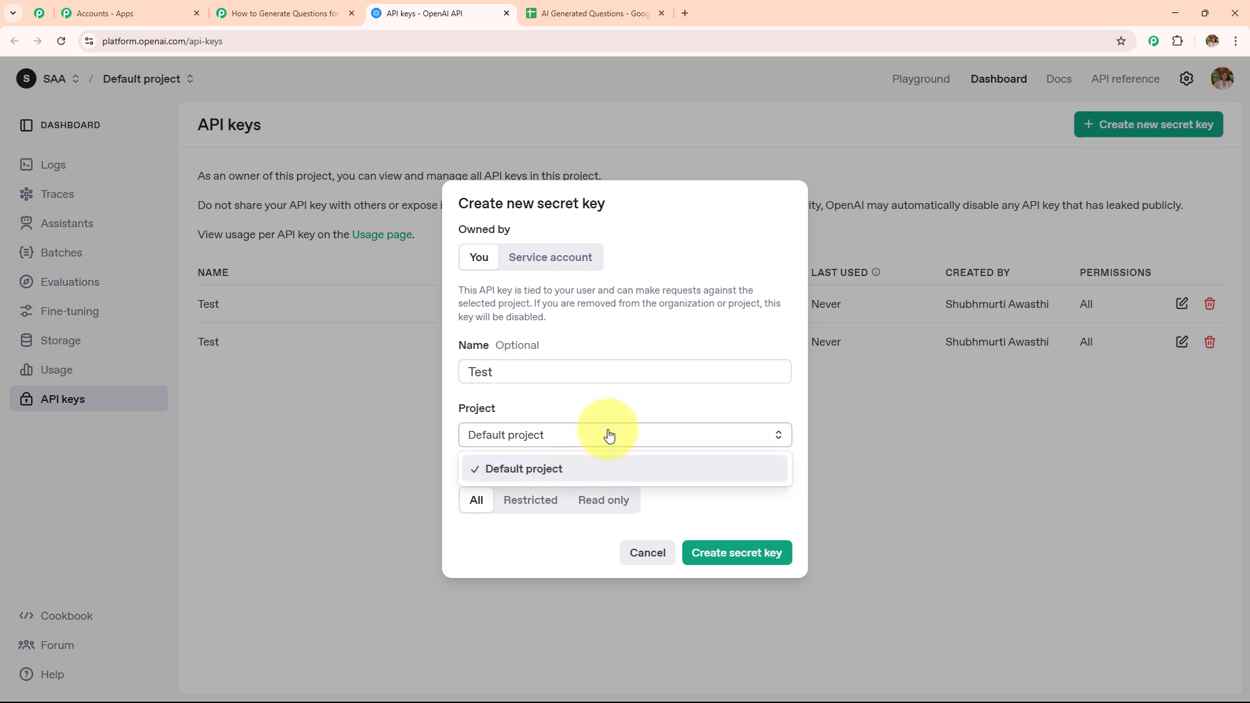
pyautogui.click(609, 436)
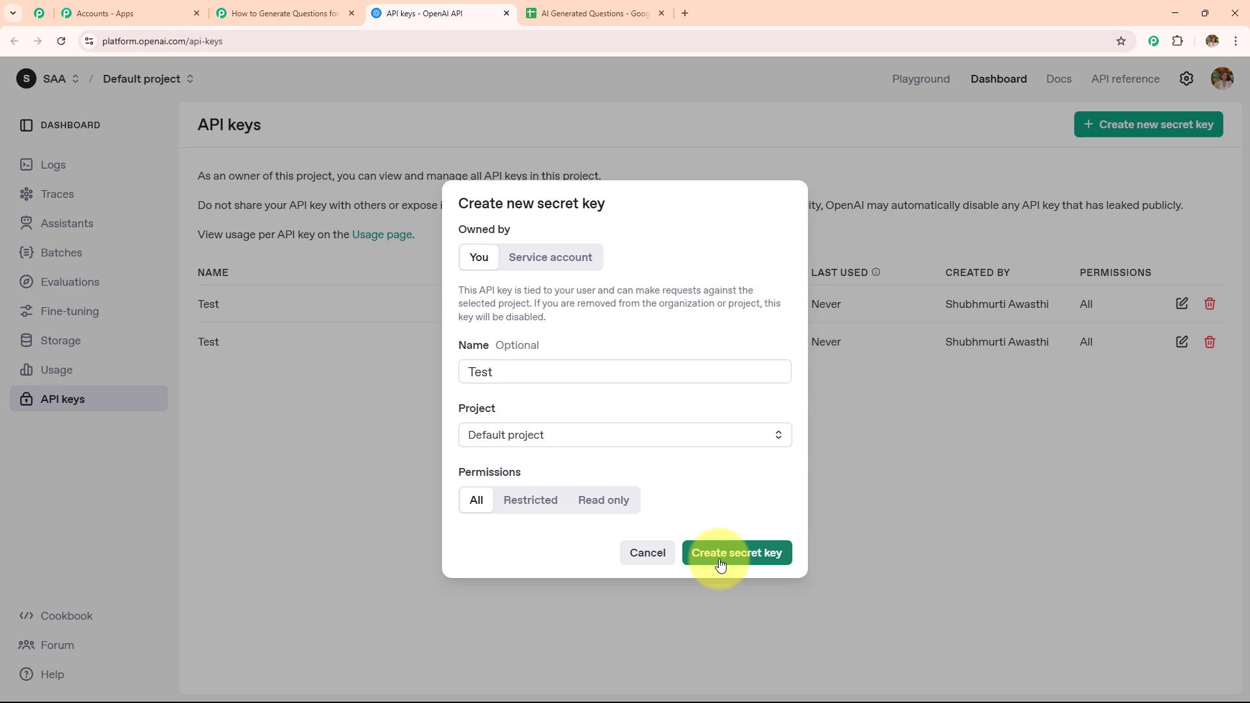
pyautogui.click(931, 467)
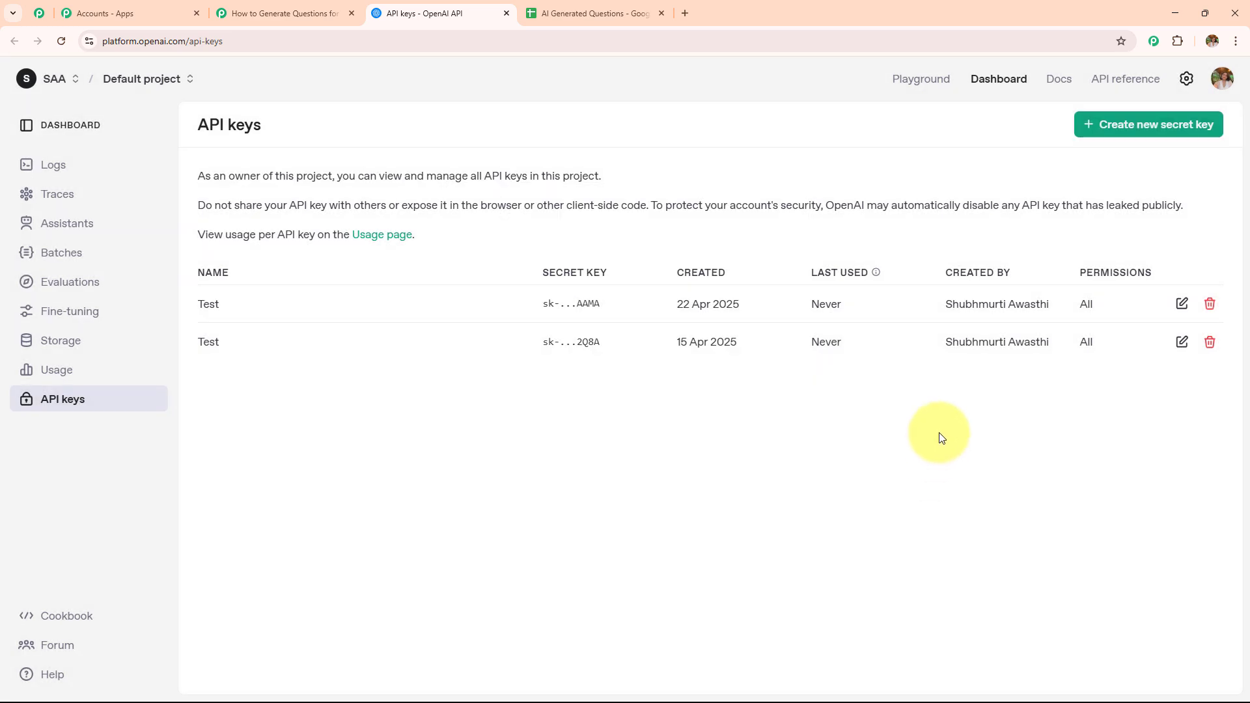
# Step: Connect the ChatGPT action using the existing OpenAI connection and save it
pyautogui.click(267, 13)
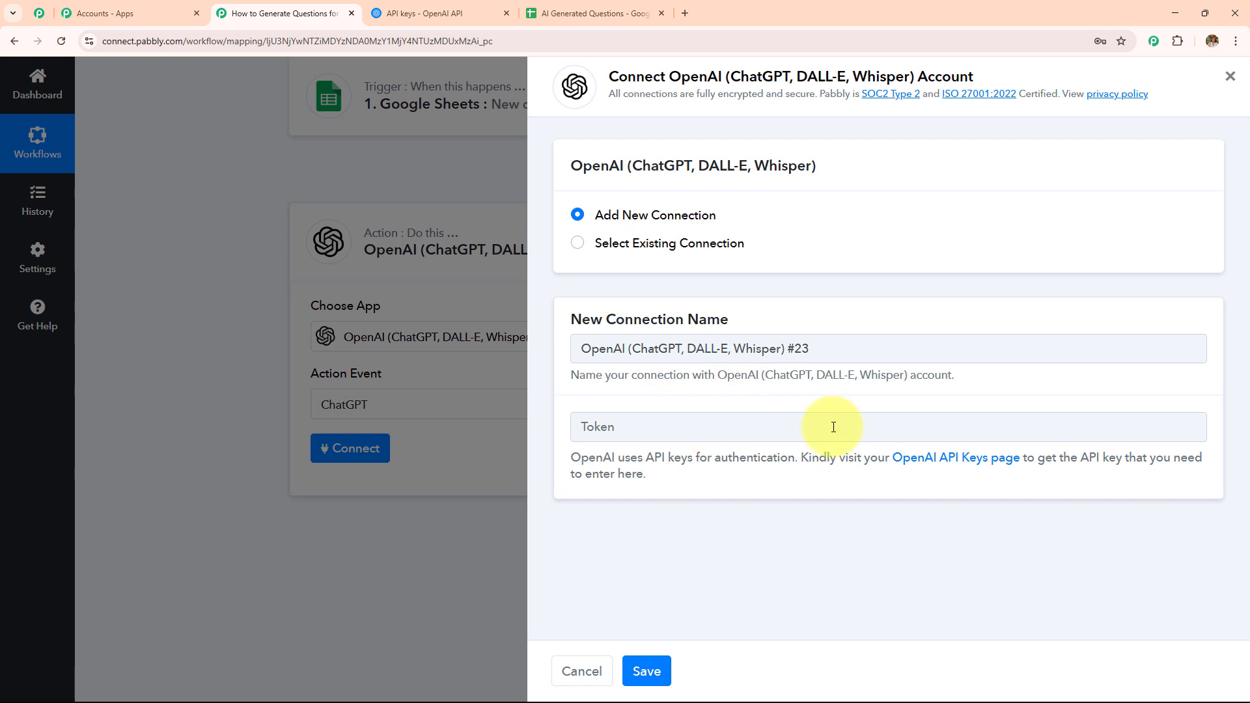
pyautogui.click(578, 245)
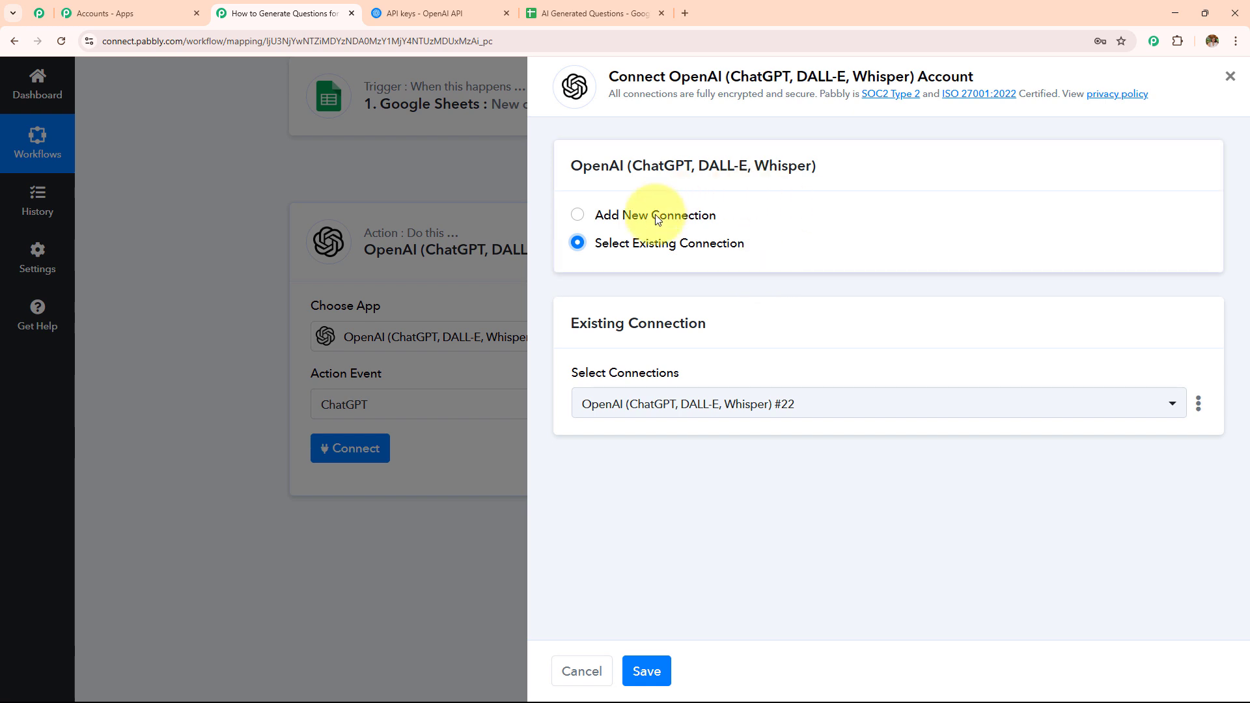
pyautogui.click(647, 671)
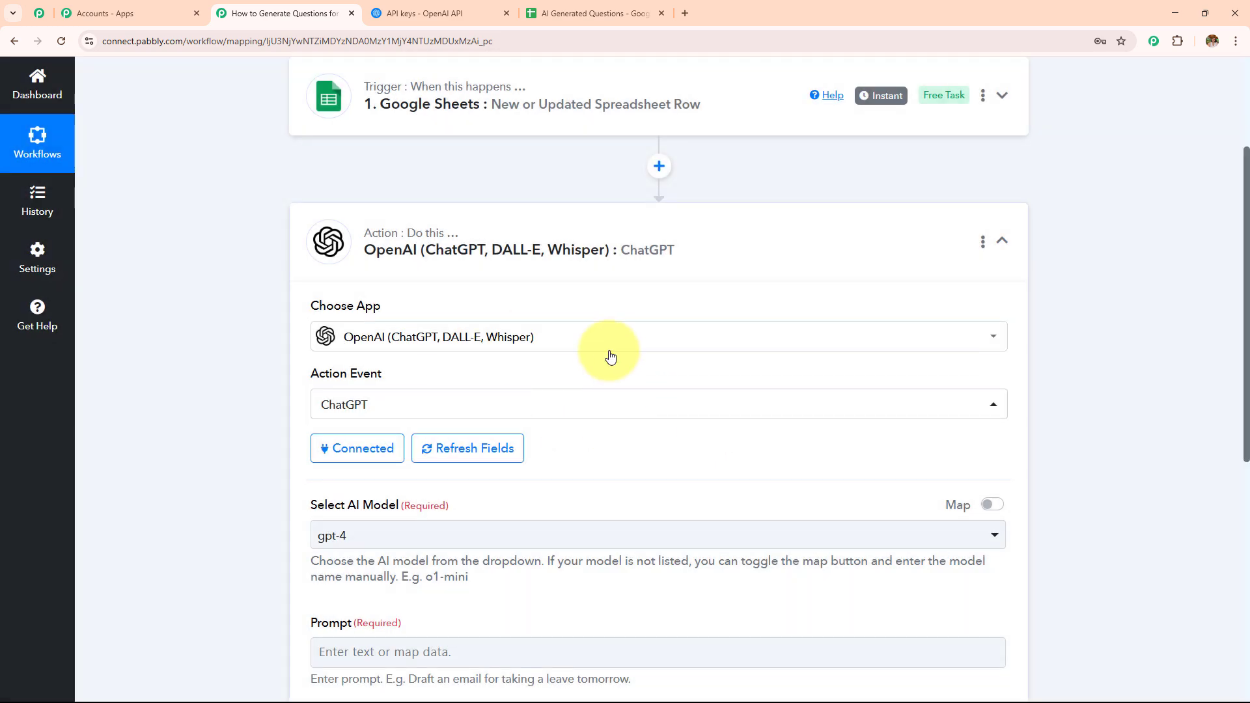
# Step: Select gpt-4o-mini as the ChatGPT action's AI model
pyautogui.scroll(-4, 602, 342)
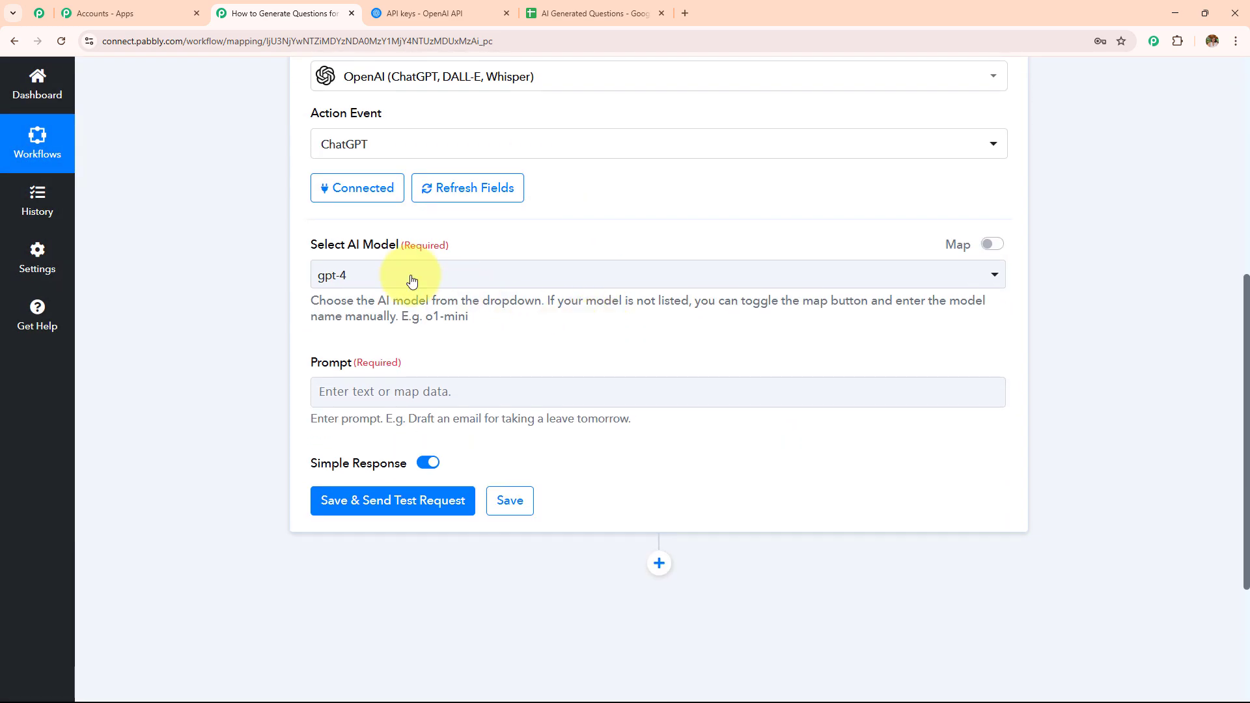
pyautogui.moveTo(349, 245); pyautogui.dragTo(492, 251)
pyautogui.moveTo(309, 363); pyautogui.dragTo(558, 385)
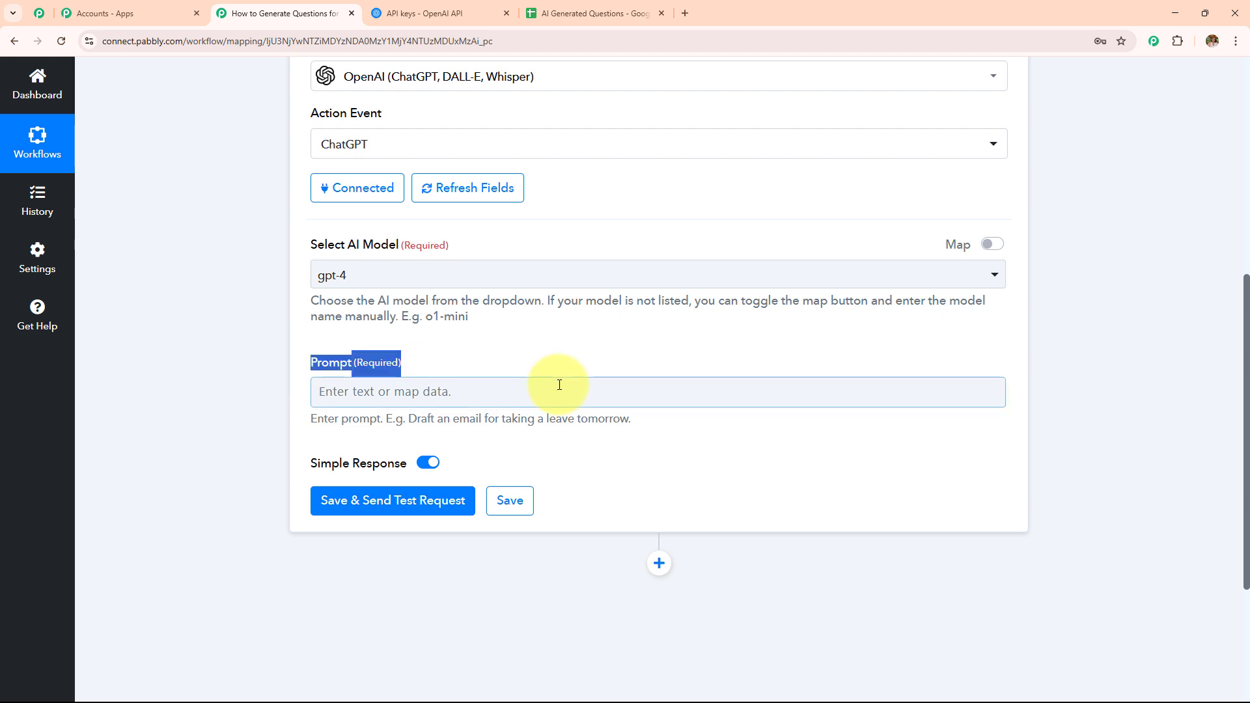
pyautogui.click(519, 293)
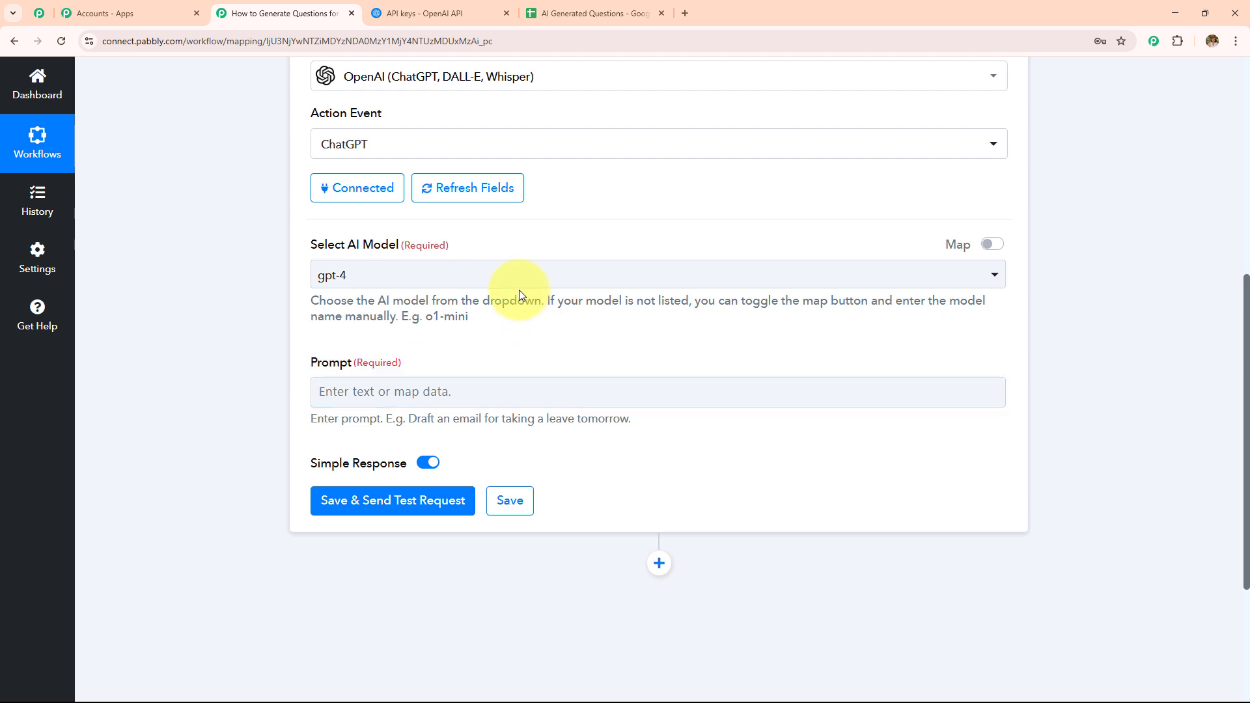
pyautogui.click(516, 278)
pyautogui.click(417, 383)
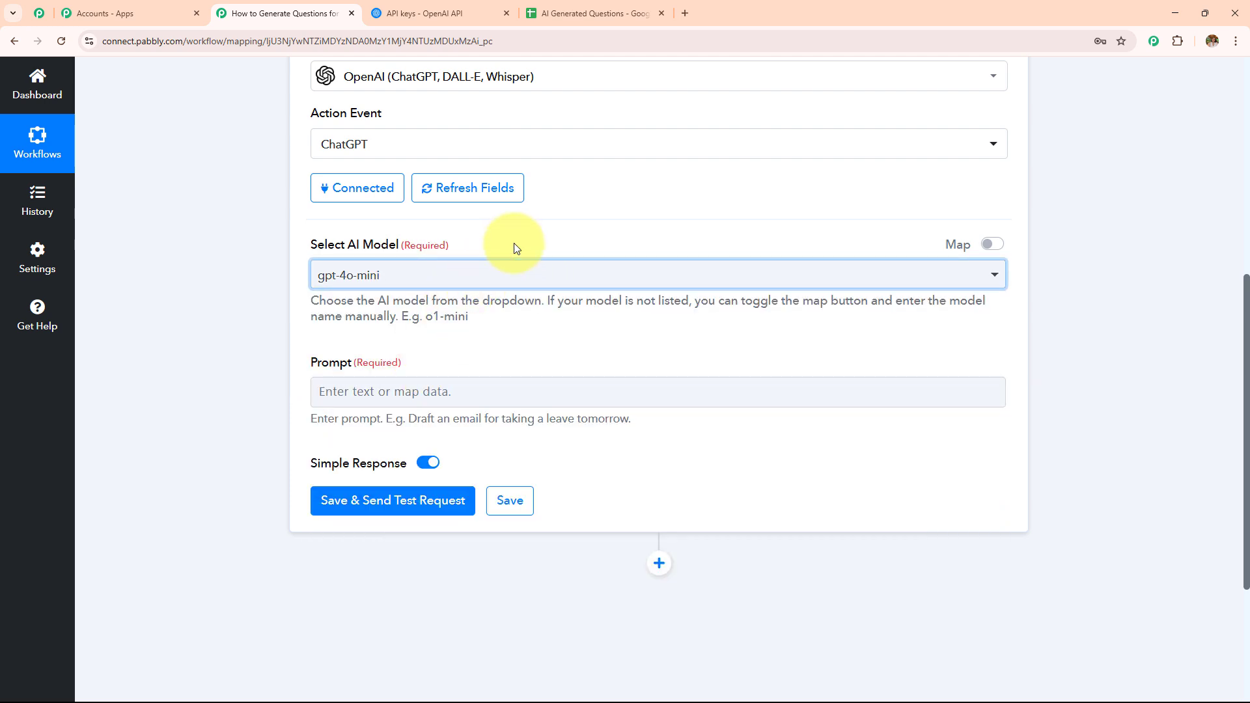
pyautogui.scroll(-3, 516, 248)
pyautogui.moveTo(310, 167); pyautogui.dragTo(464, 175)
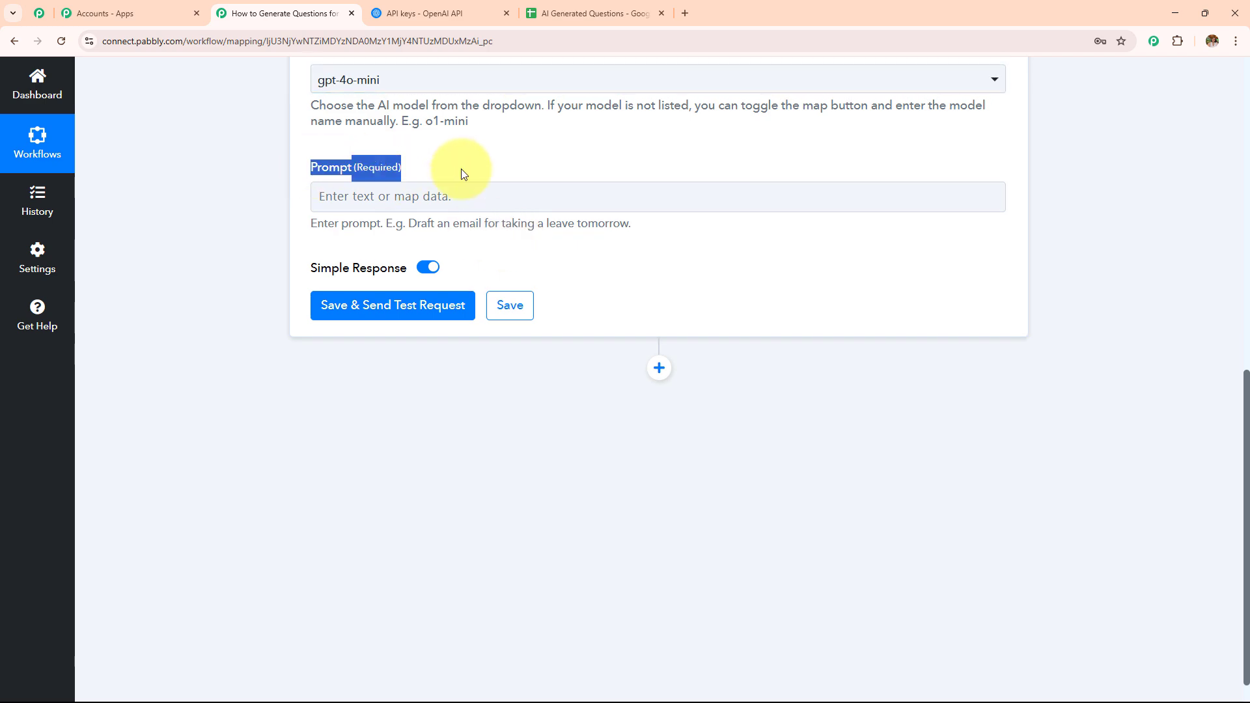
pyautogui.scroll(4, 469, 279)
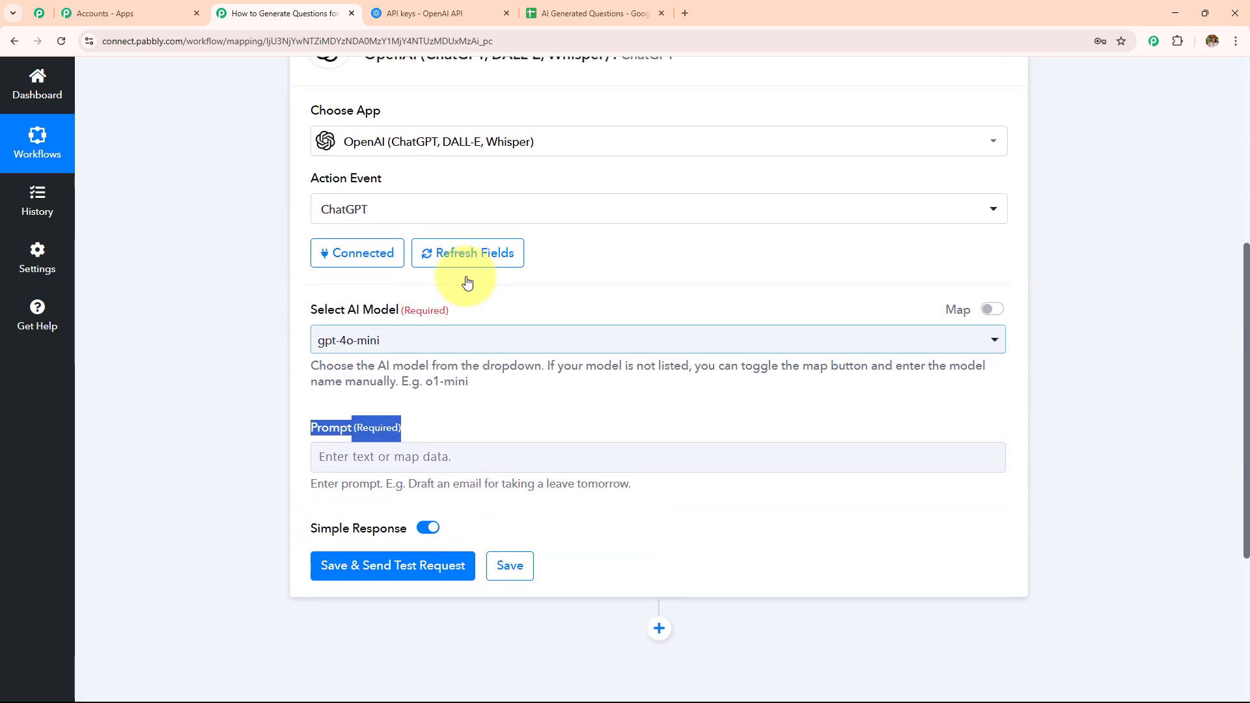
pyautogui.scroll(6, 467, 280)
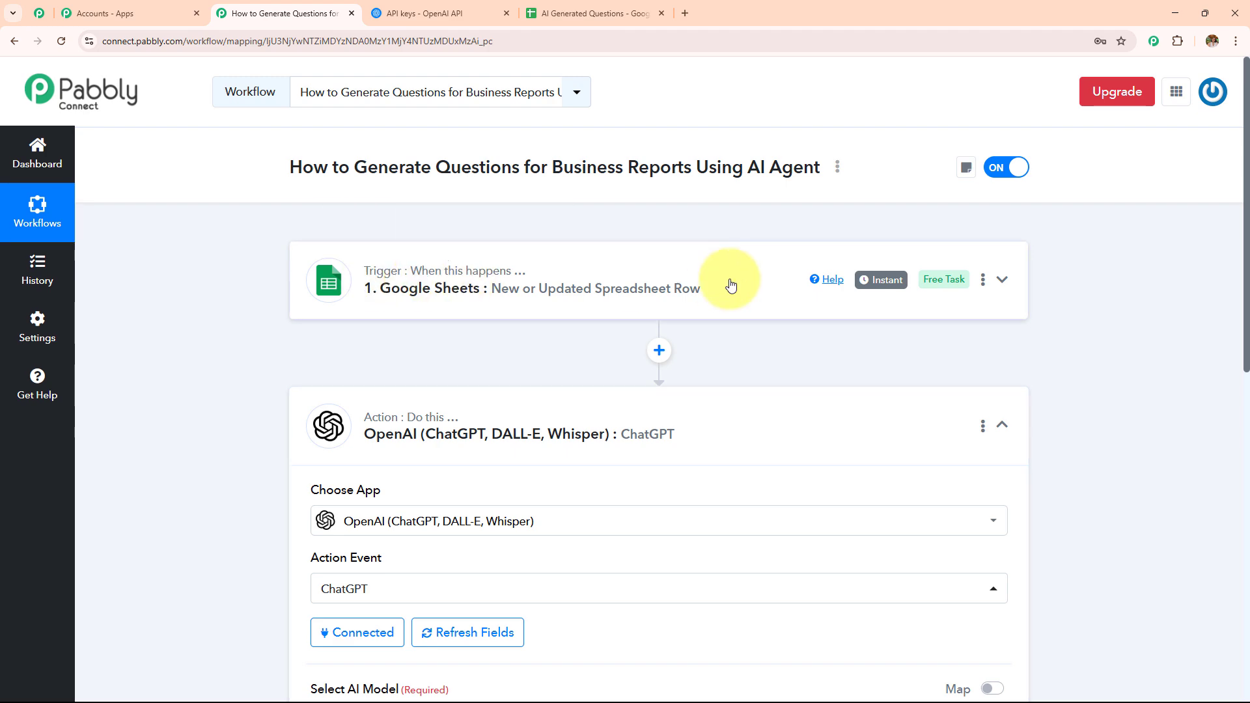
pyautogui.scroll(-8, 730, 285)
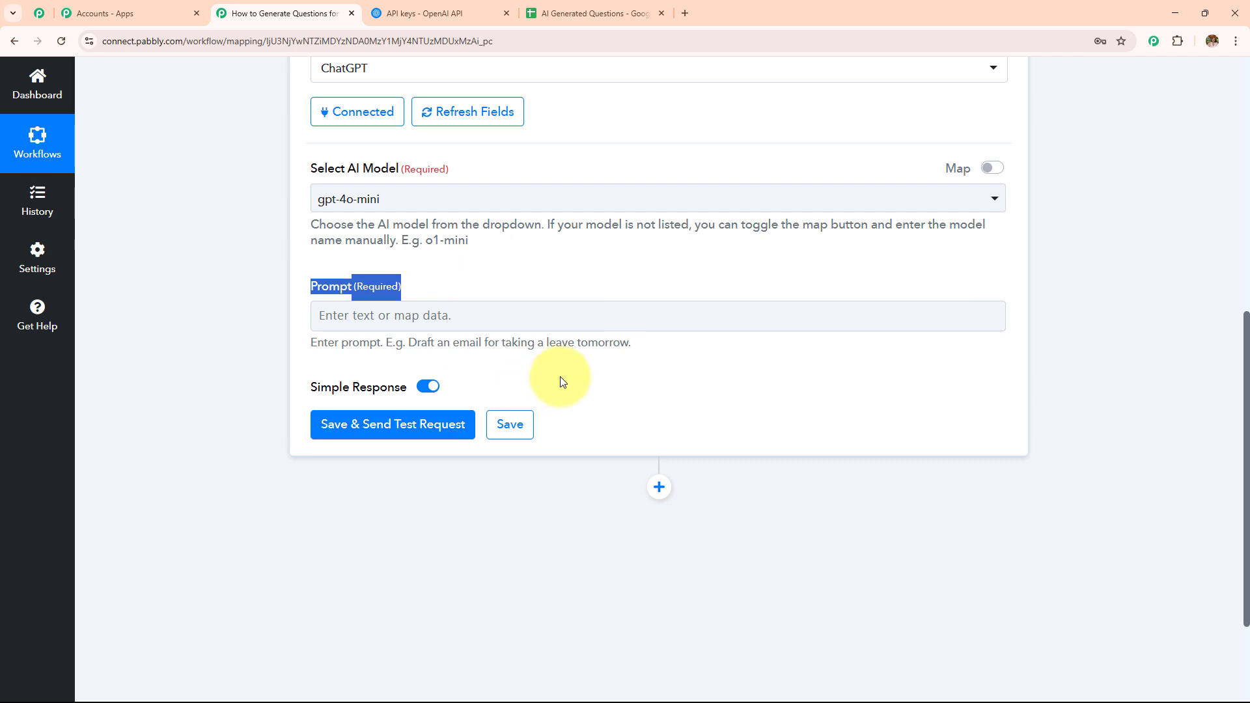
# Step: Paste the business-analyst prompt asking for 5 insightful questions into the Prompt field and remove the word "sales" from it
pyautogui.click(555, 328)
pyautogui.write('You are a business analyst. Based on the following report summary, generate 5 insightful questions that will help analyze sales performance, customer behavior, and opportunities for improvement: Type: Date: Summary:')
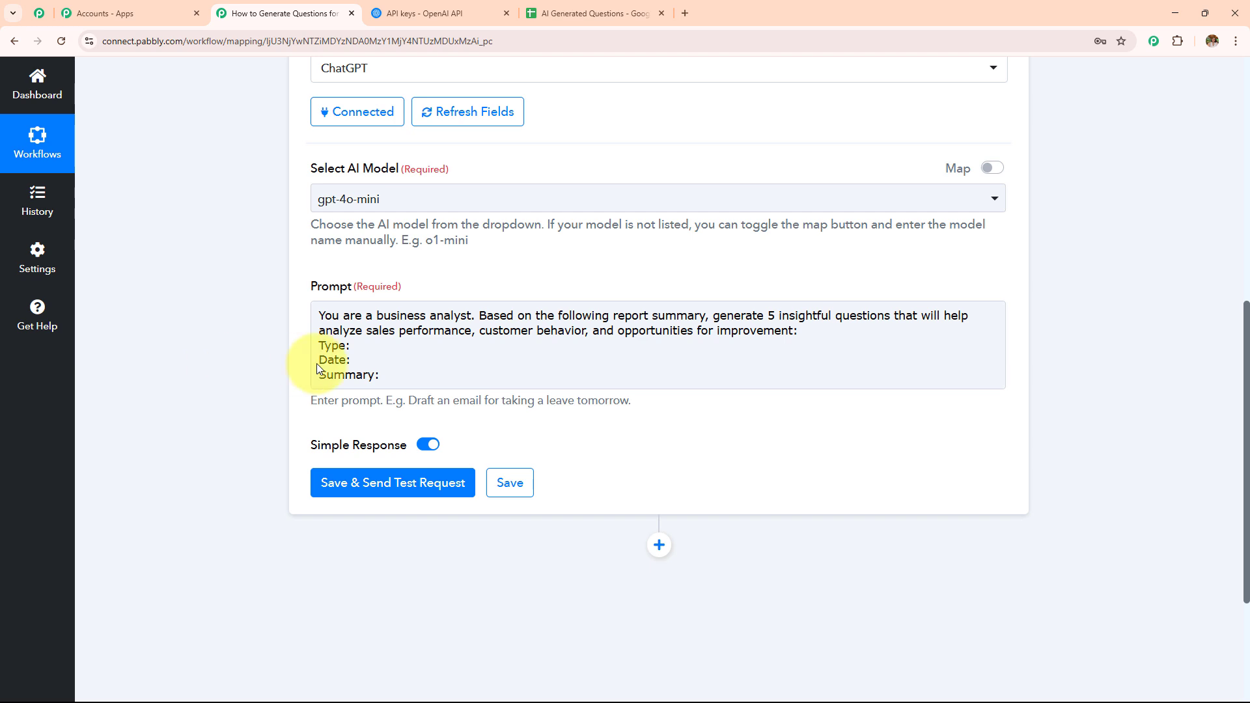
pyautogui.click(396, 332)
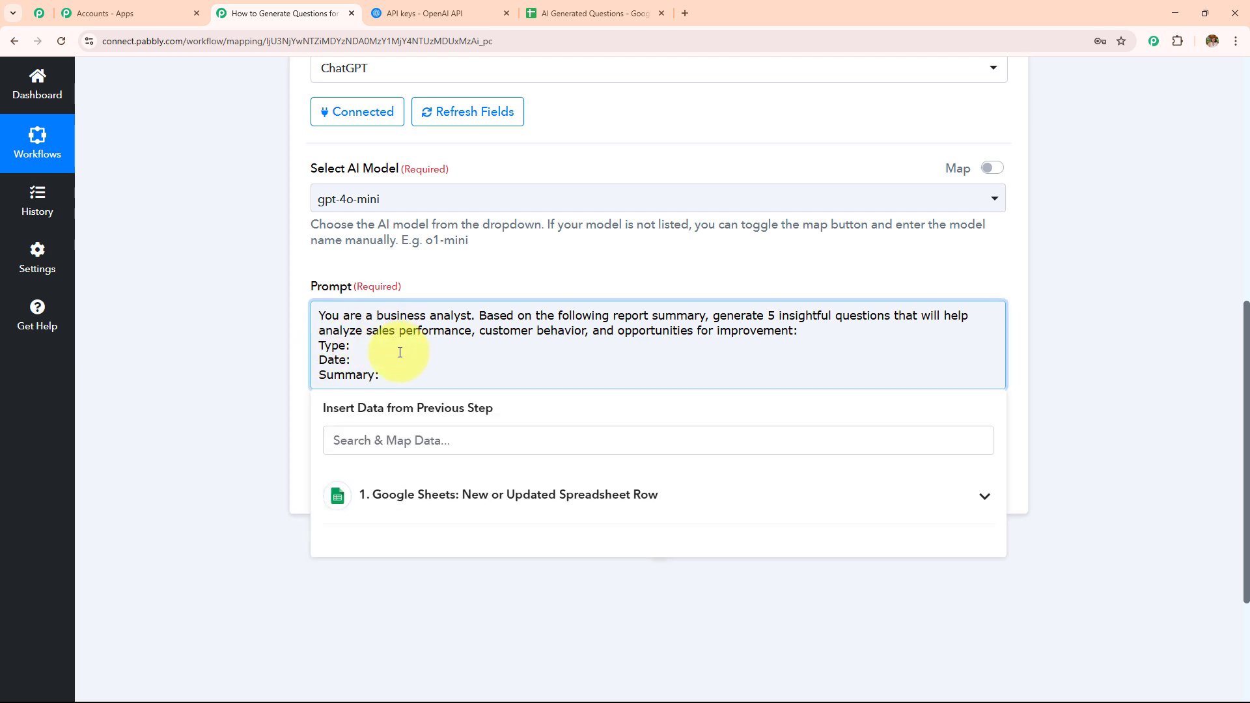
pyautogui.press('BackSpace')
pyautogui.press('BackSpace')
pyautogui.press('BackSpace')
pyautogui.press('BackSpace')
pyautogui.press('BackSpace')
pyautogui.press('BackSpace')
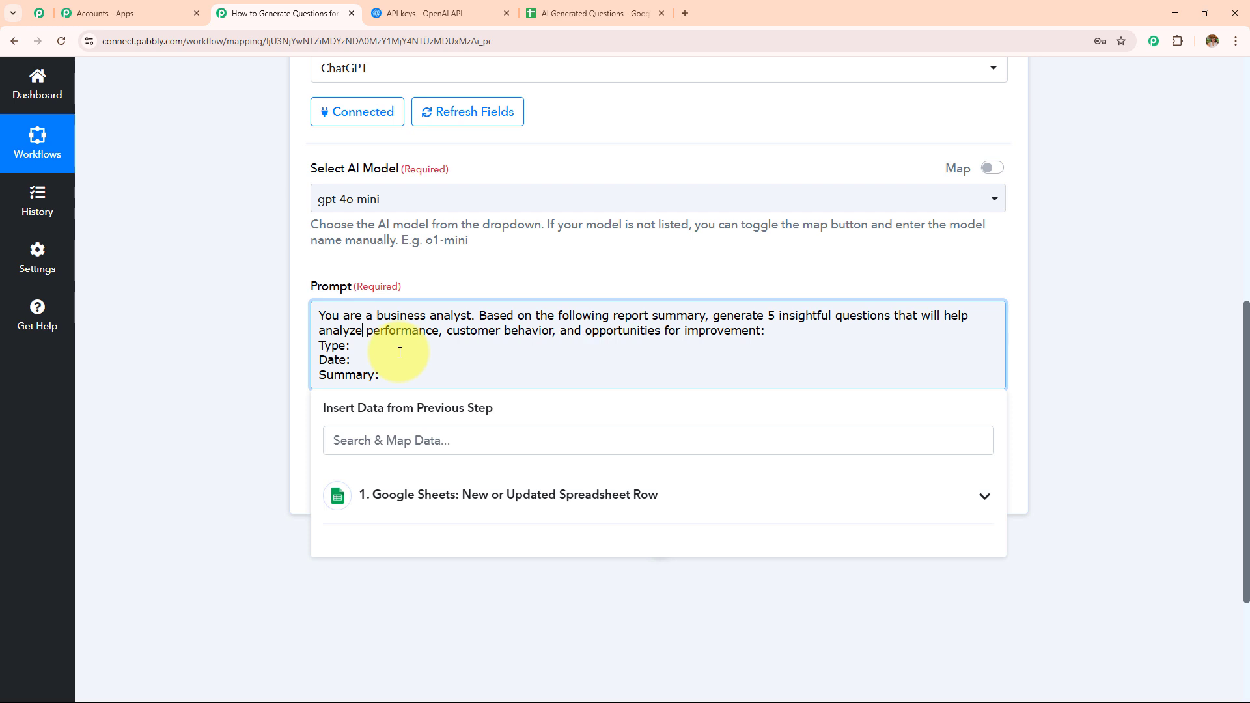
# Step: Map the trigger's Report Type field after "Type:" in the prompt
pyautogui.click(310, 361)
pyautogui.scroll(-2, 456, 305)
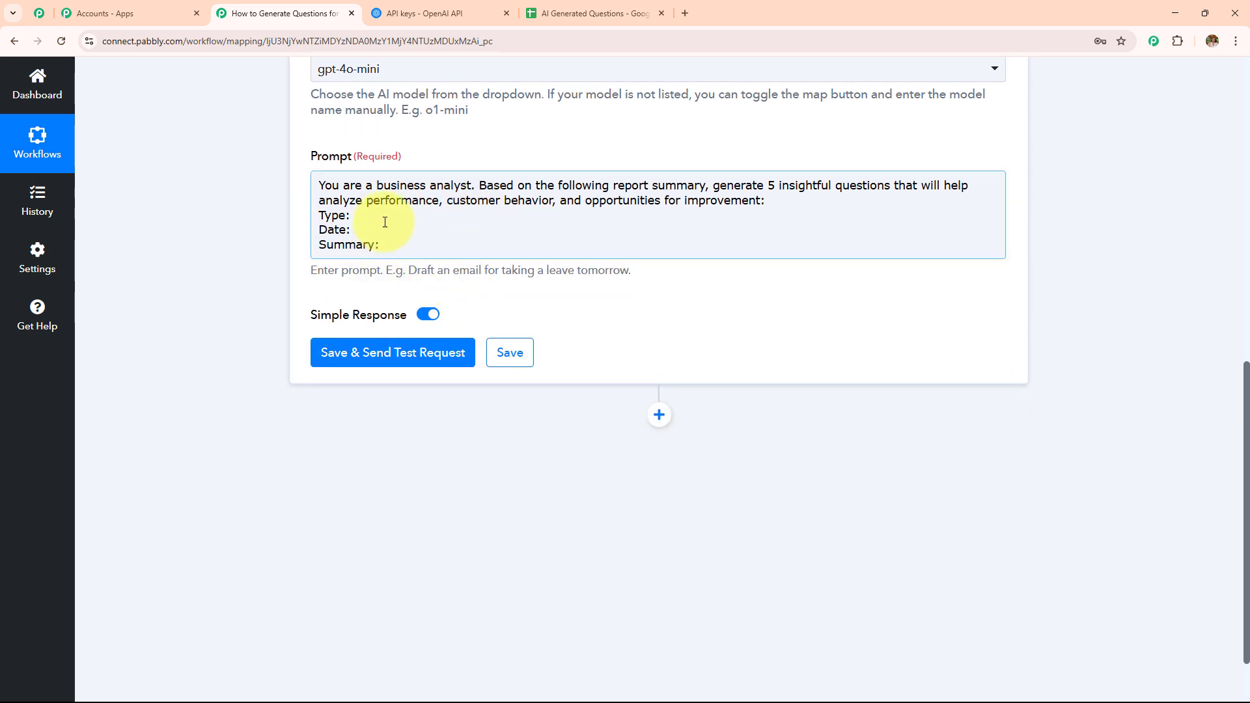
pyautogui.click(384, 212)
pyautogui.click(678, 223)
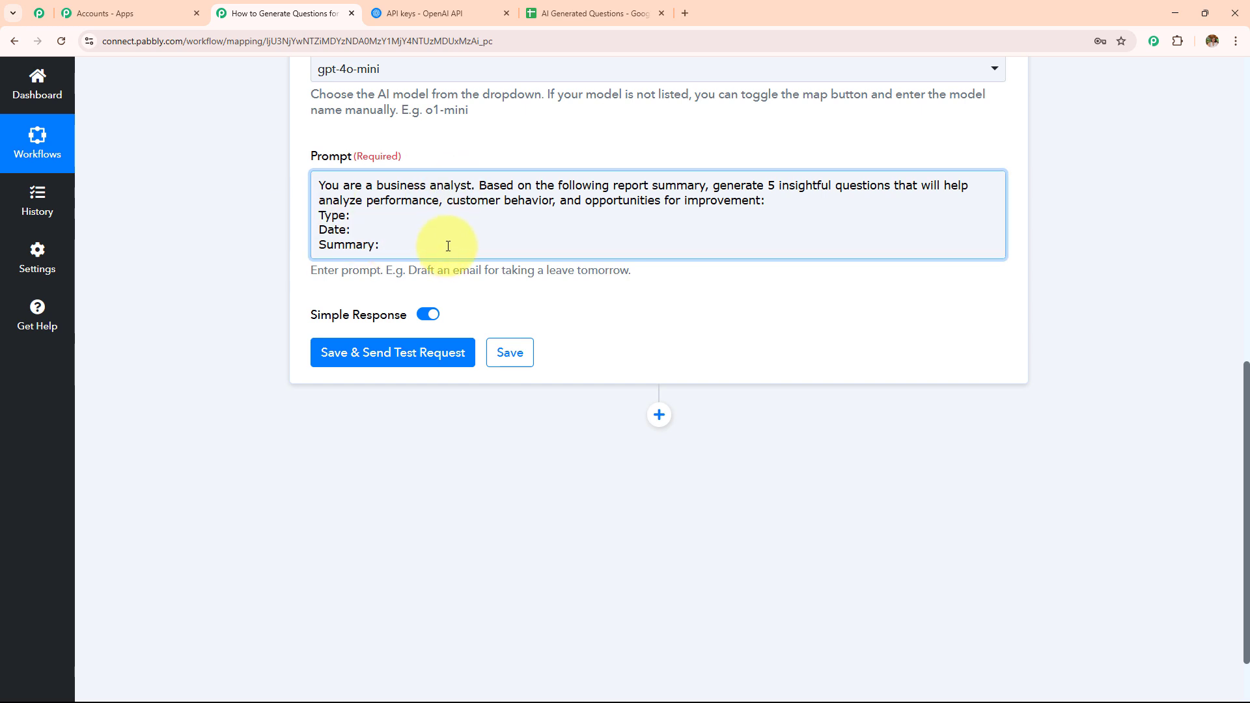
pyautogui.scroll(10, 448, 245)
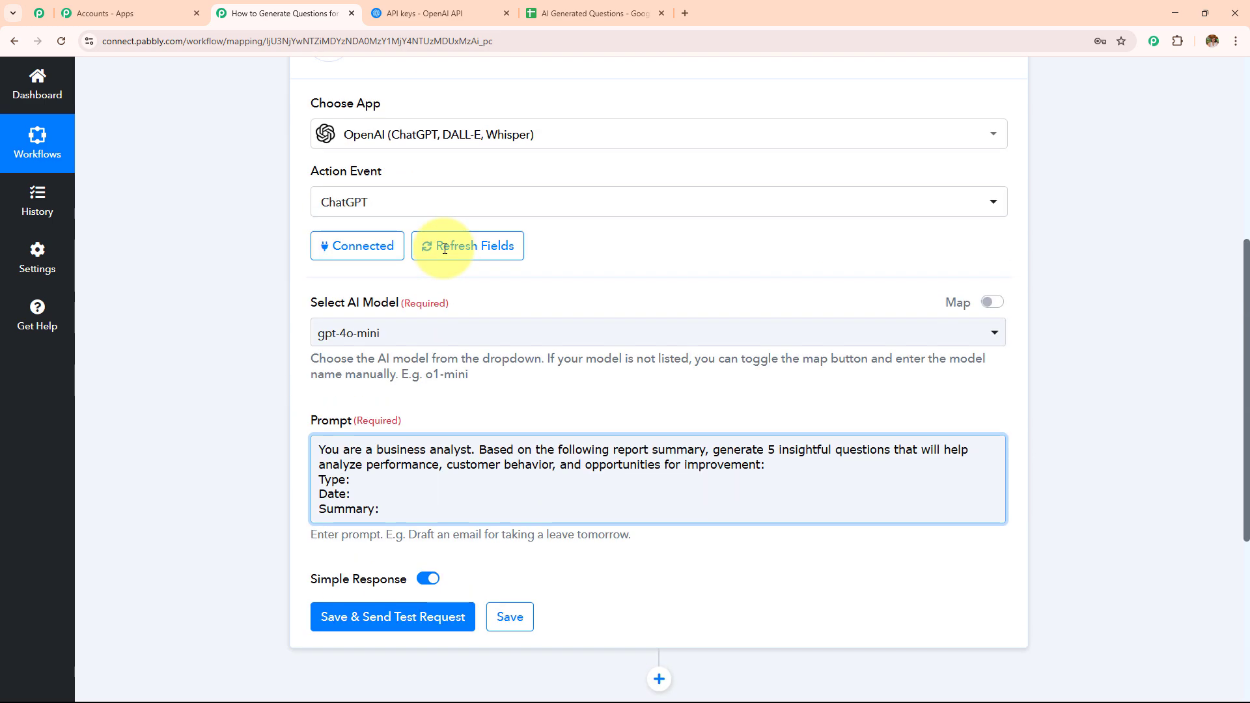
pyautogui.scroll(-8, 763, 270)
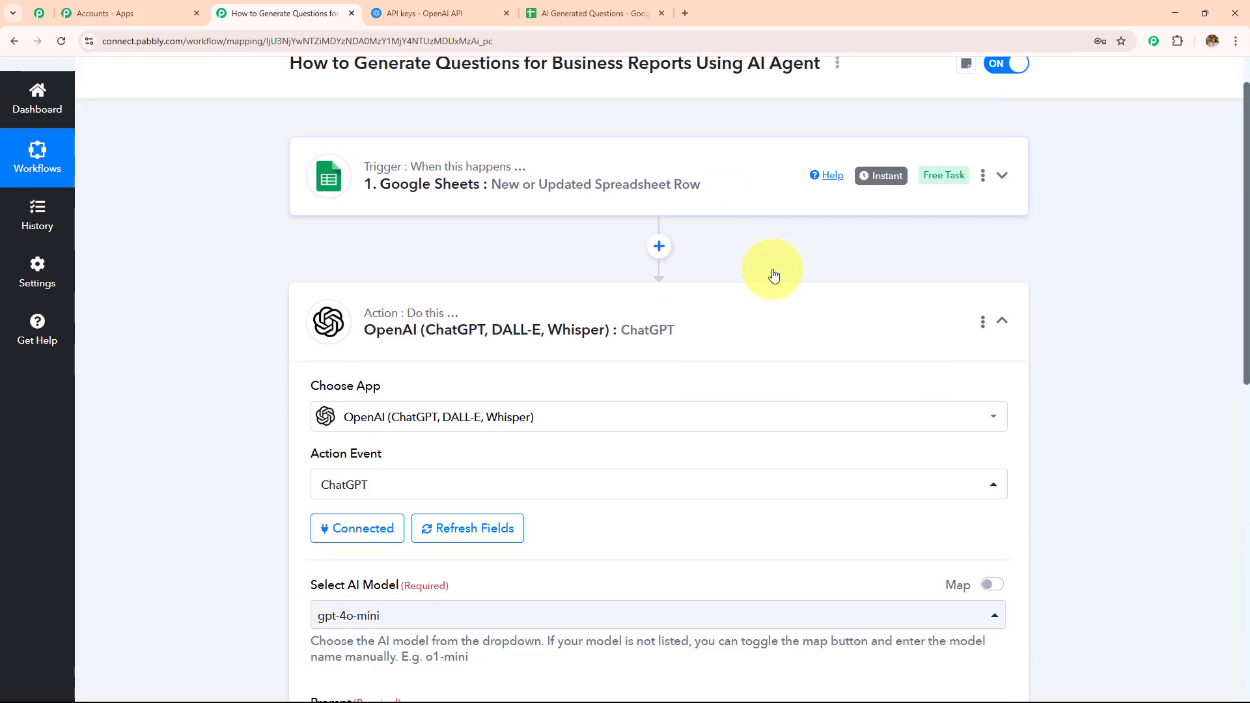
pyautogui.scroll(-3, 773, 273)
pyautogui.scroll(2, 770, 271)
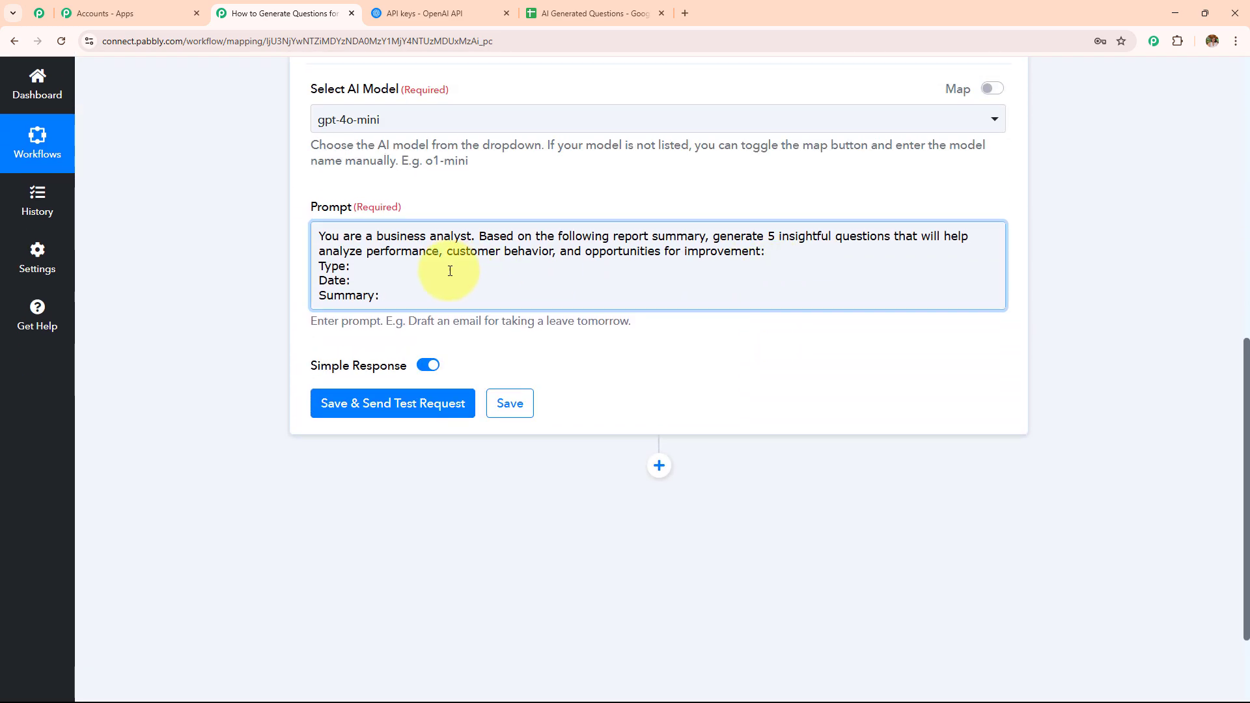
pyautogui.click(395, 272)
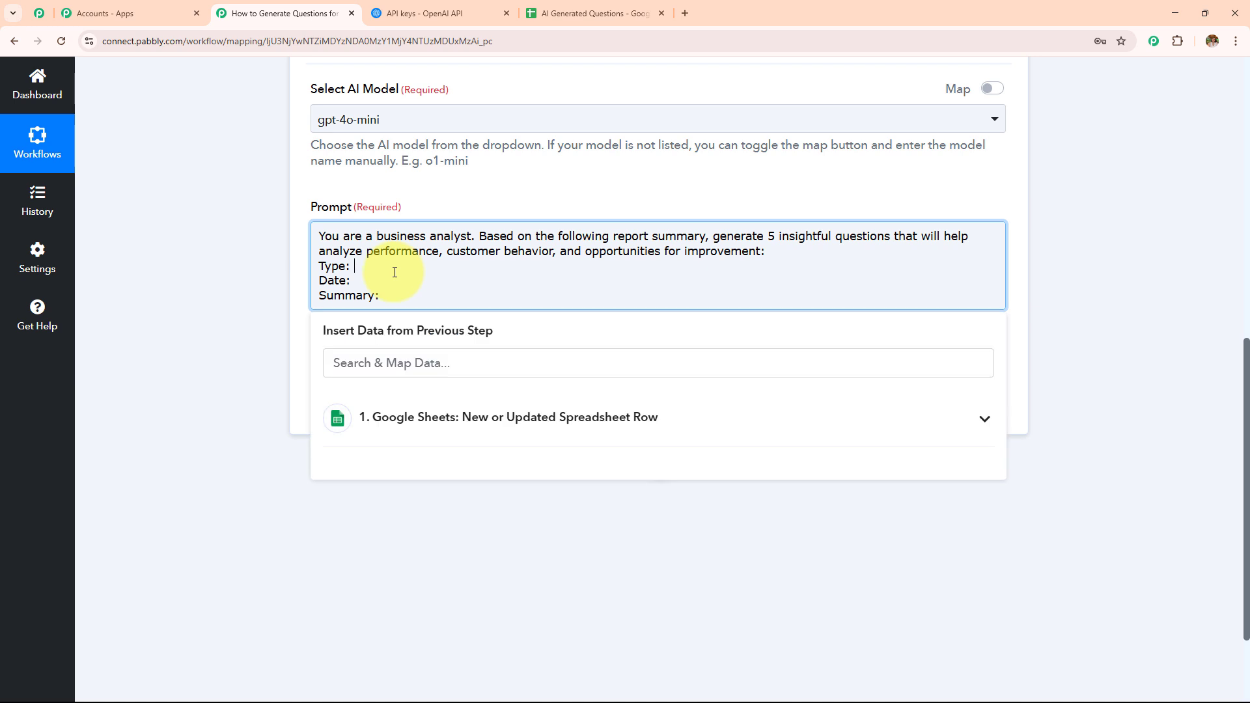
pyautogui.click(460, 418)
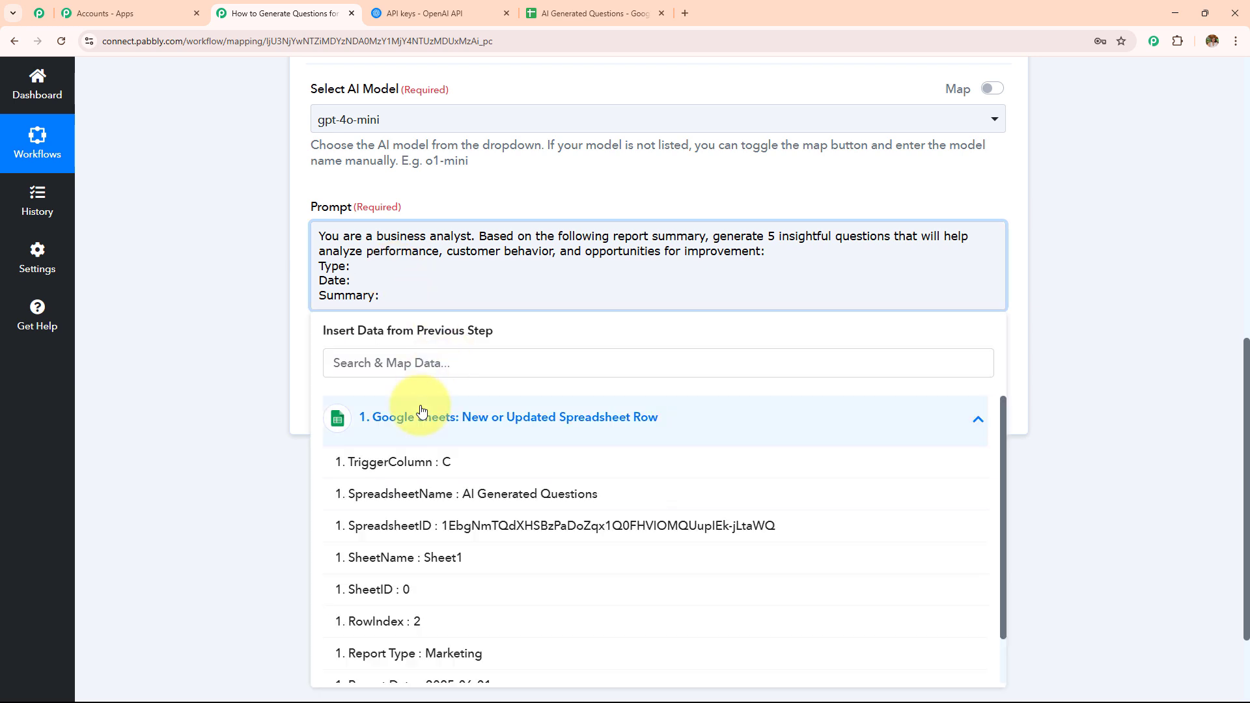
pyautogui.scroll(-2, 554, 364)
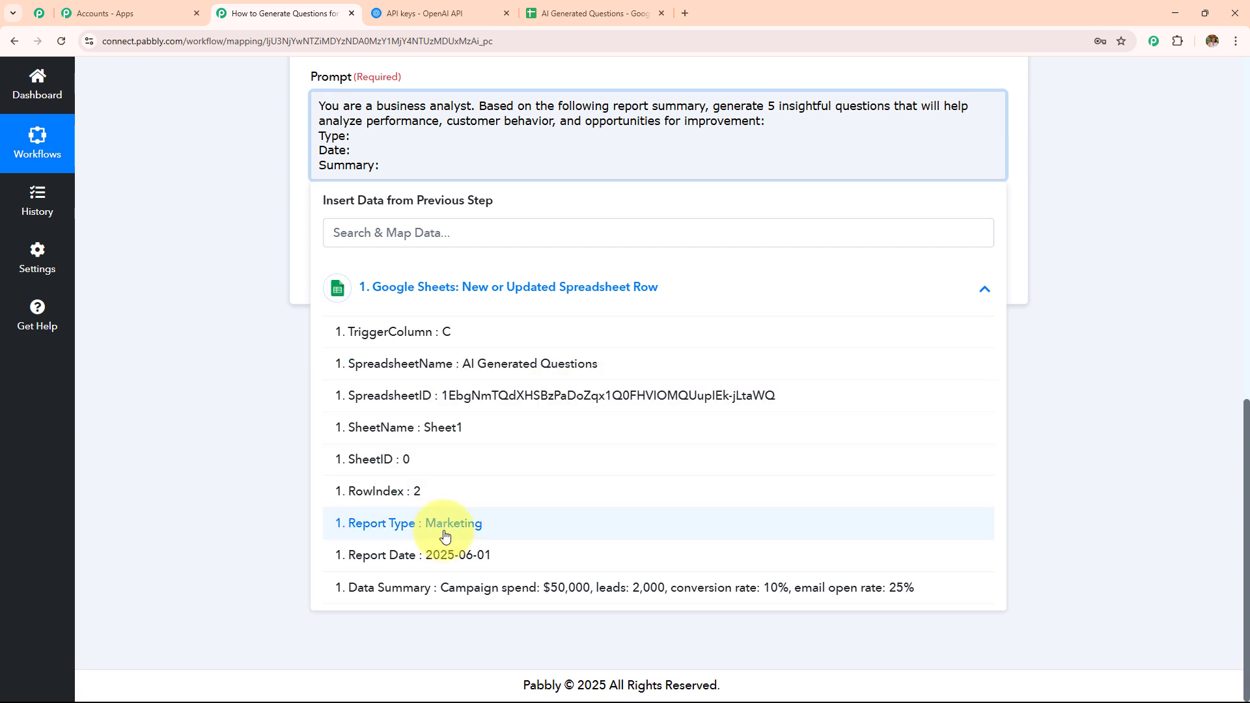
pyautogui.click(566, 526)
# Step: Map the trigger's Report Date field after "Date:" in the prompt
pyautogui.click(384, 170)
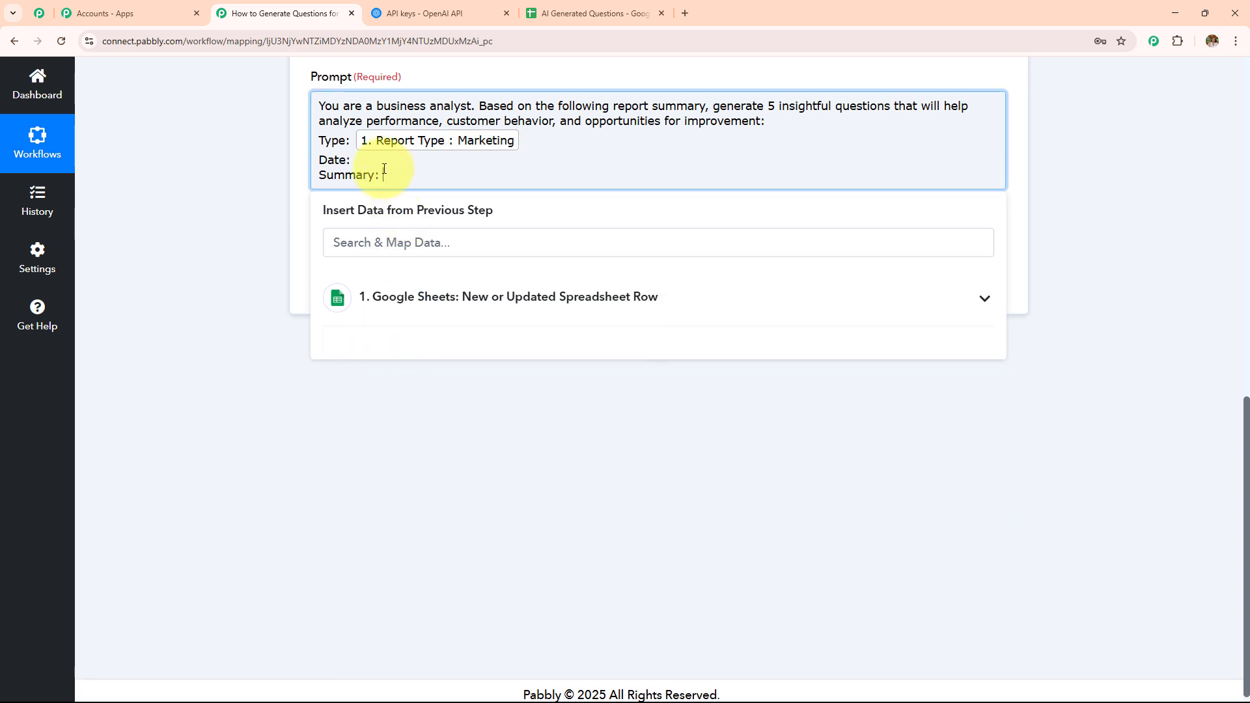
pyautogui.click(370, 159)
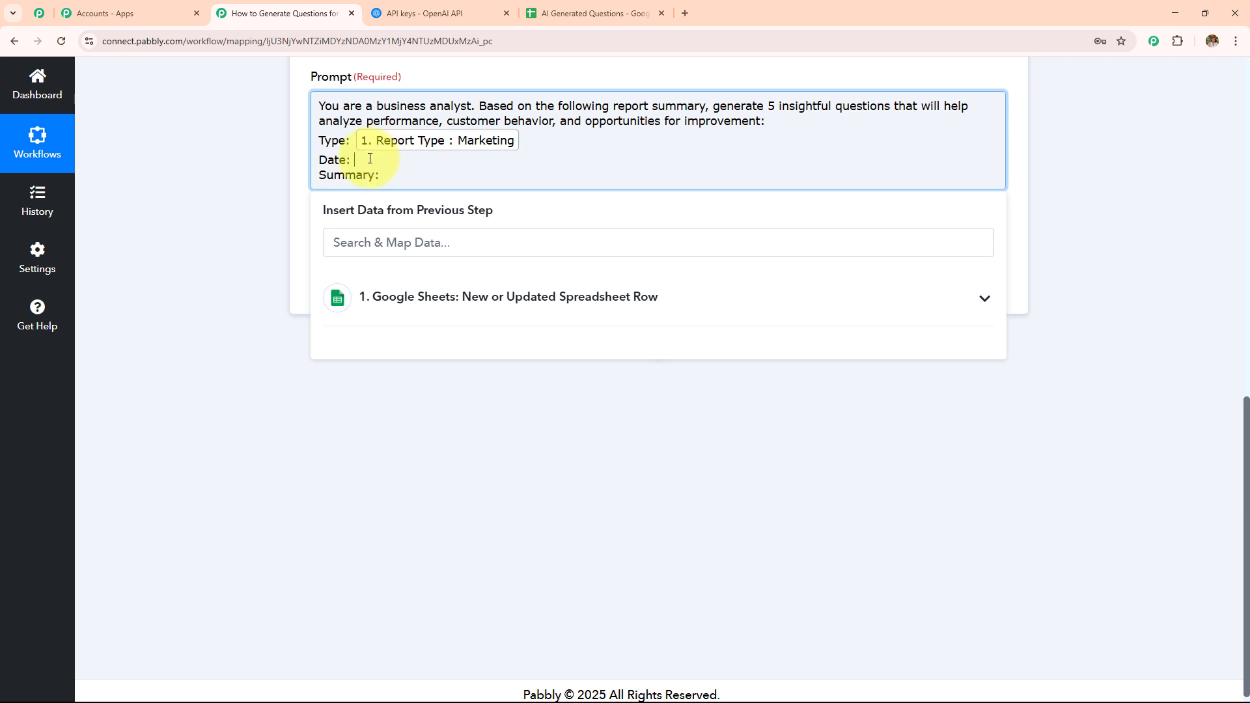
pyautogui.click(511, 563)
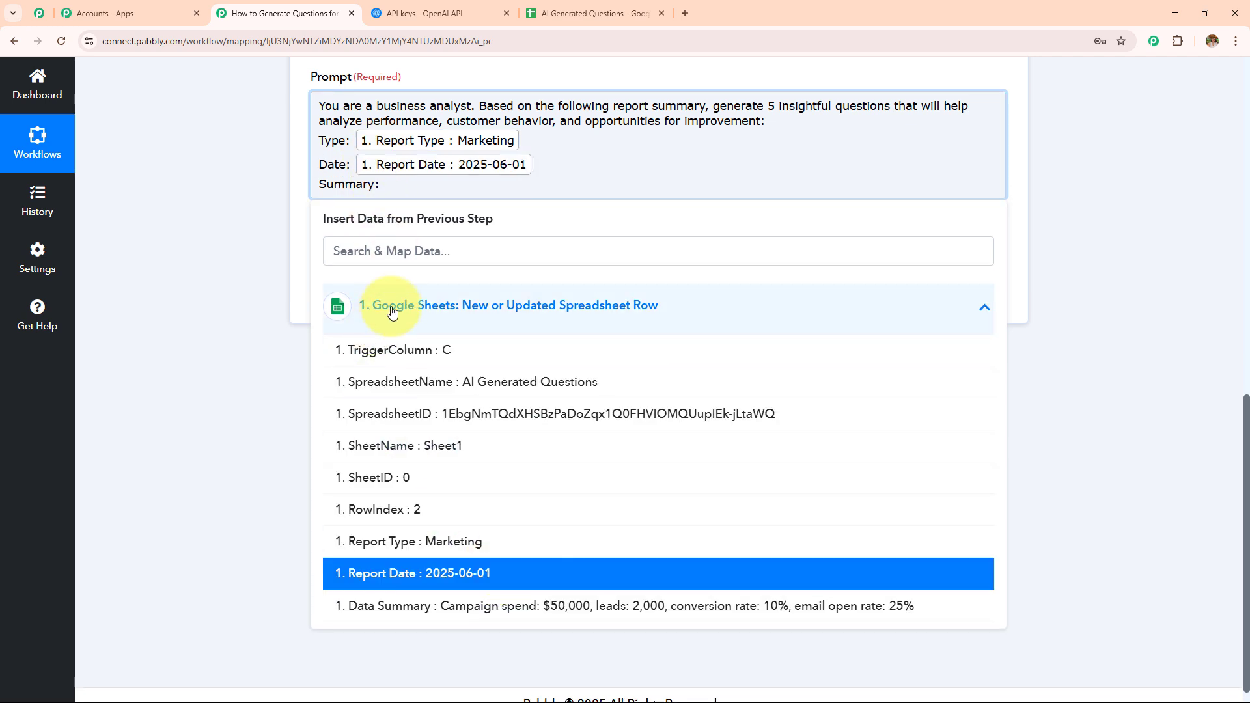
# Step: Map the trigger's Data Summary field after "Summary:" in the prompt
pyautogui.click(401, 185)
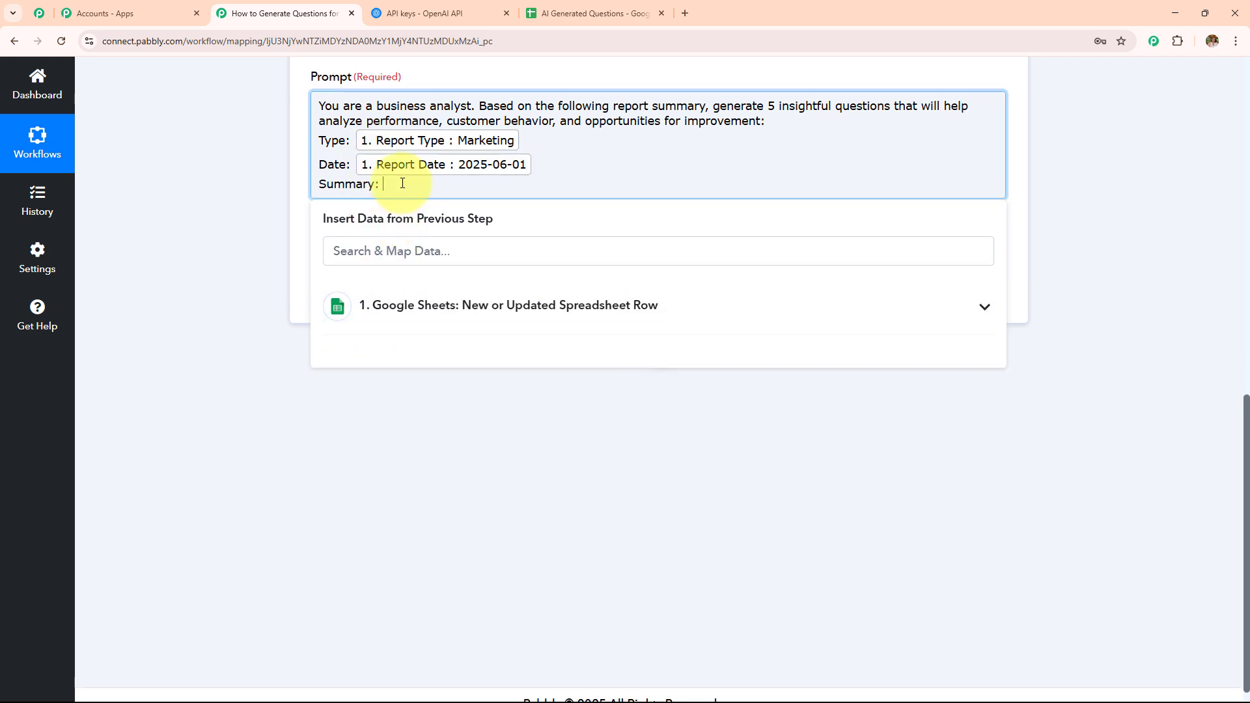
pyautogui.click(455, 307)
pyautogui.click(365, 606)
pyautogui.scroll(5, 447, 550)
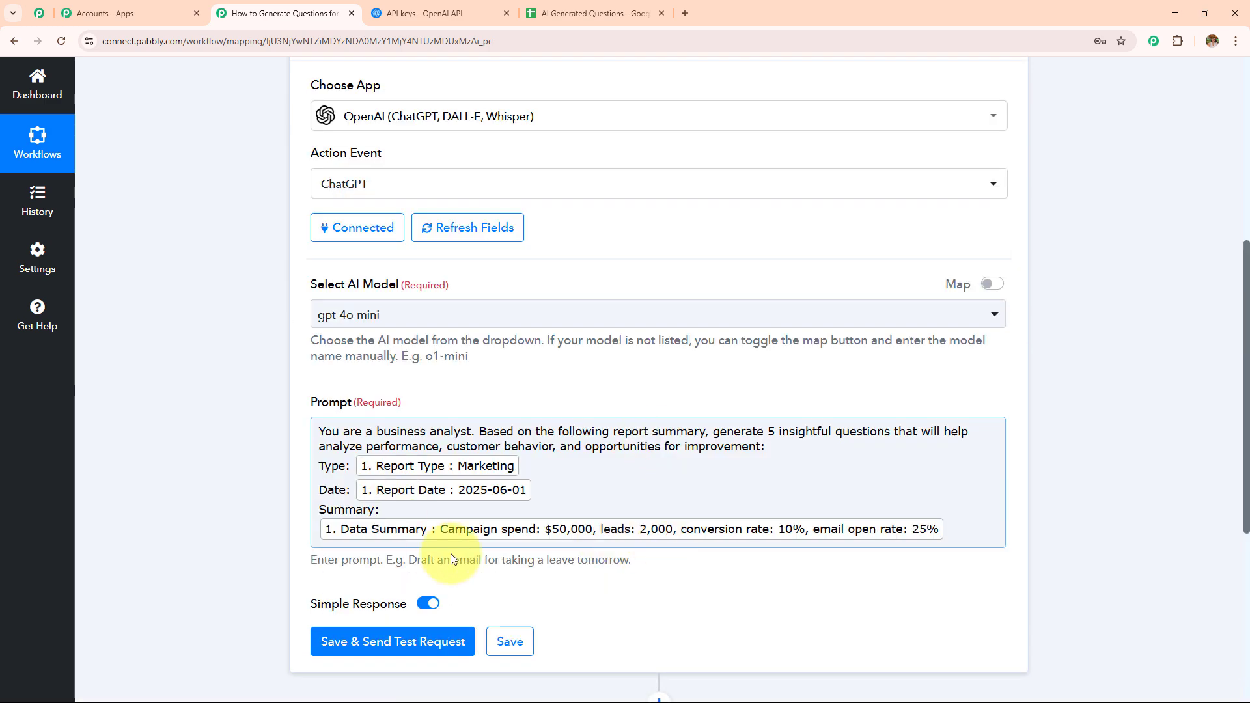
pyautogui.scroll(-5, 582, 332)
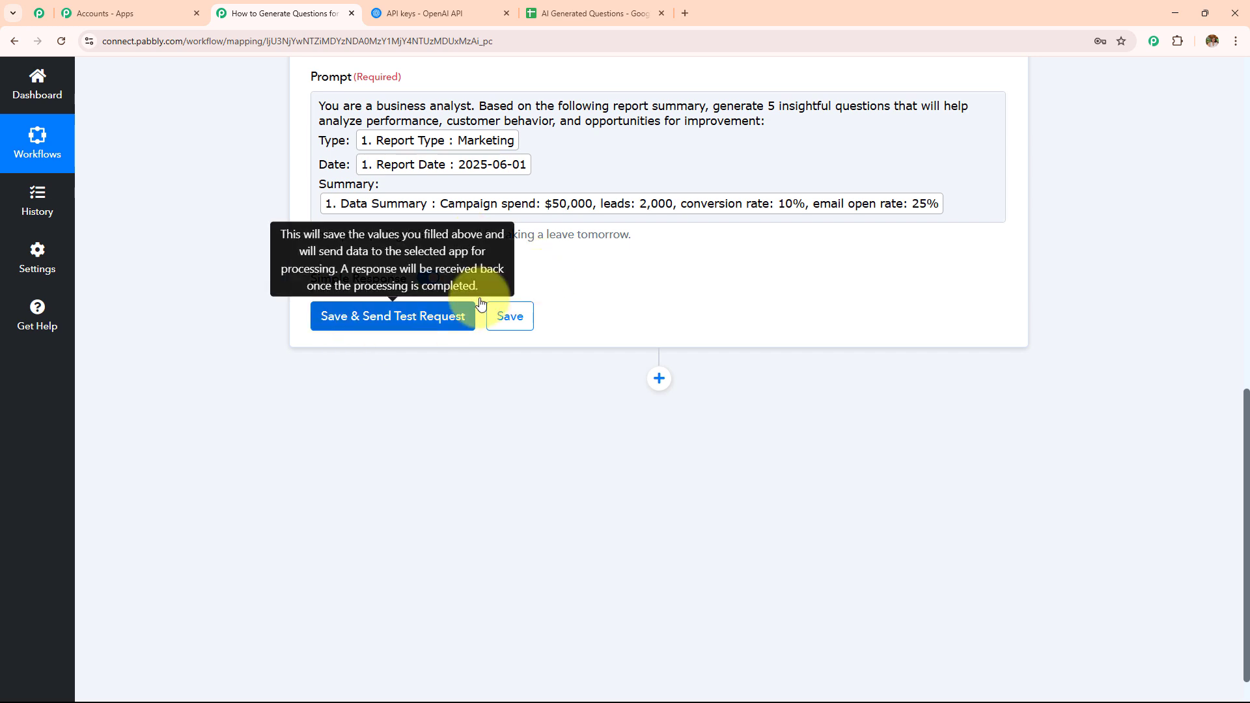
# Step: Save the ChatGPT action and send a test request
pyautogui.click(448, 325)
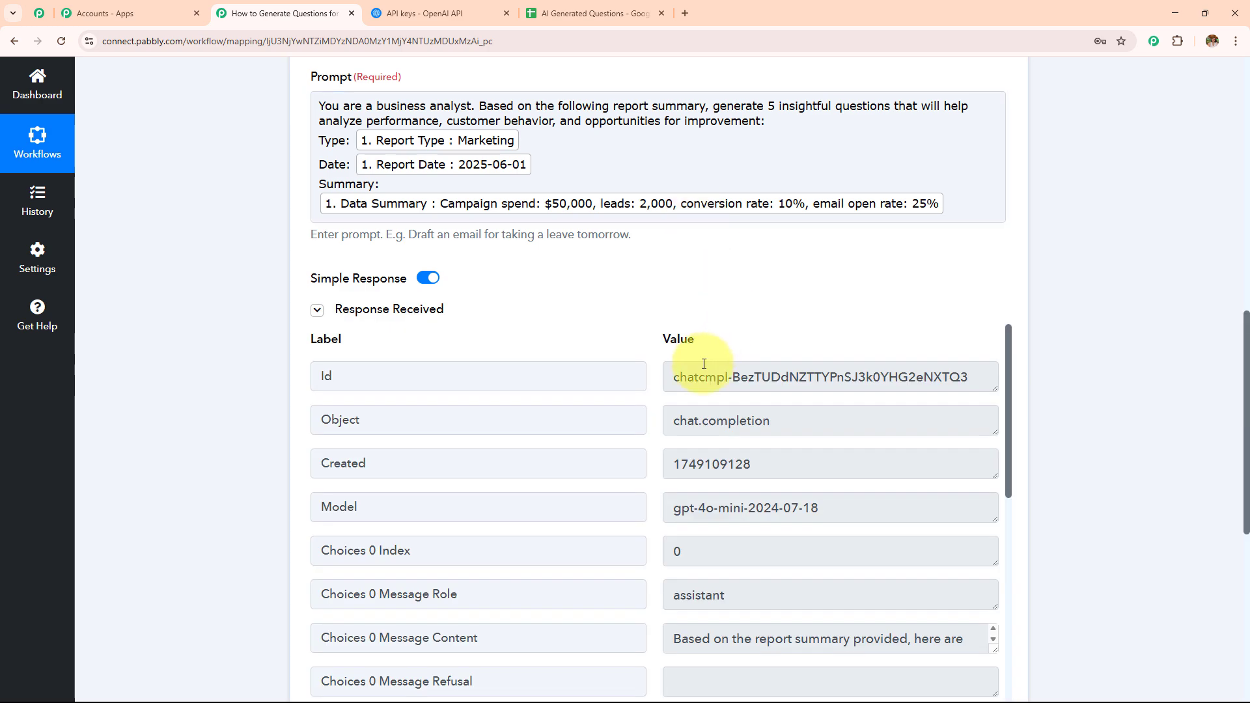
pyautogui.scroll(-5, 651, 351)
pyautogui.scroll(4, 681, 229)
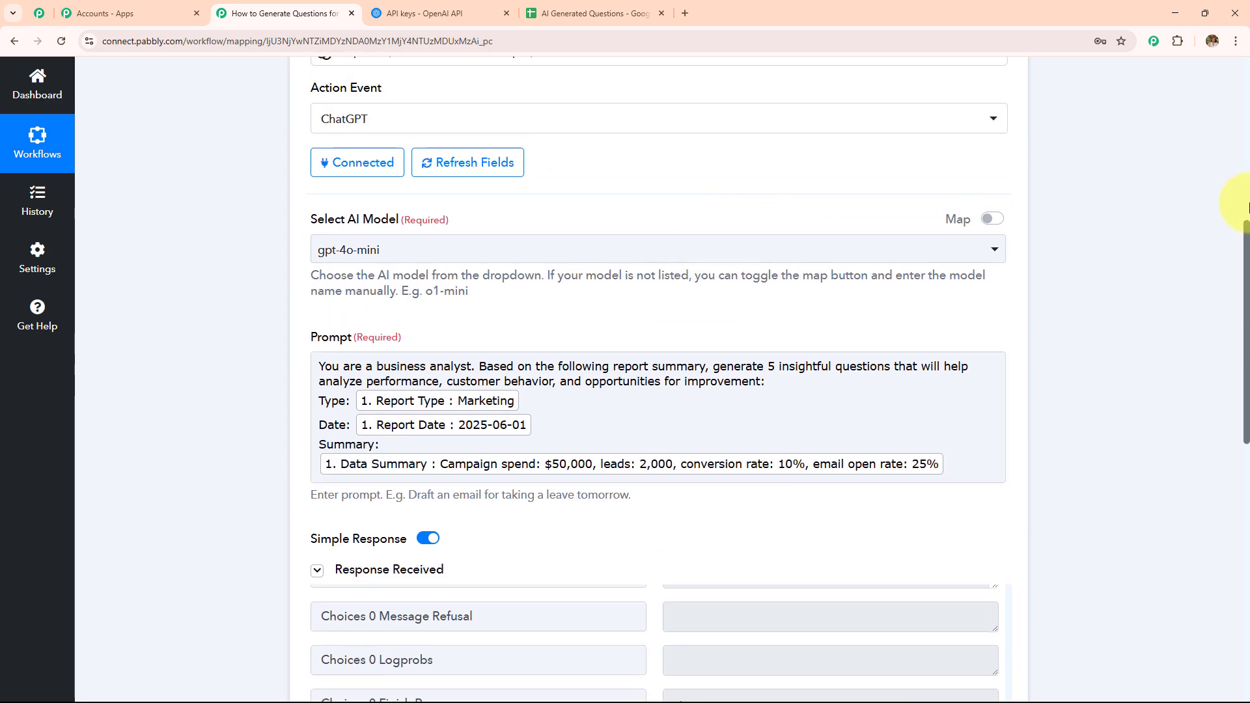
pyautogui.scroll(-5, 773, 315)
pyautogui.scroll(3, 745, 357)
pyautogui.scroll(-3, 748, 351)
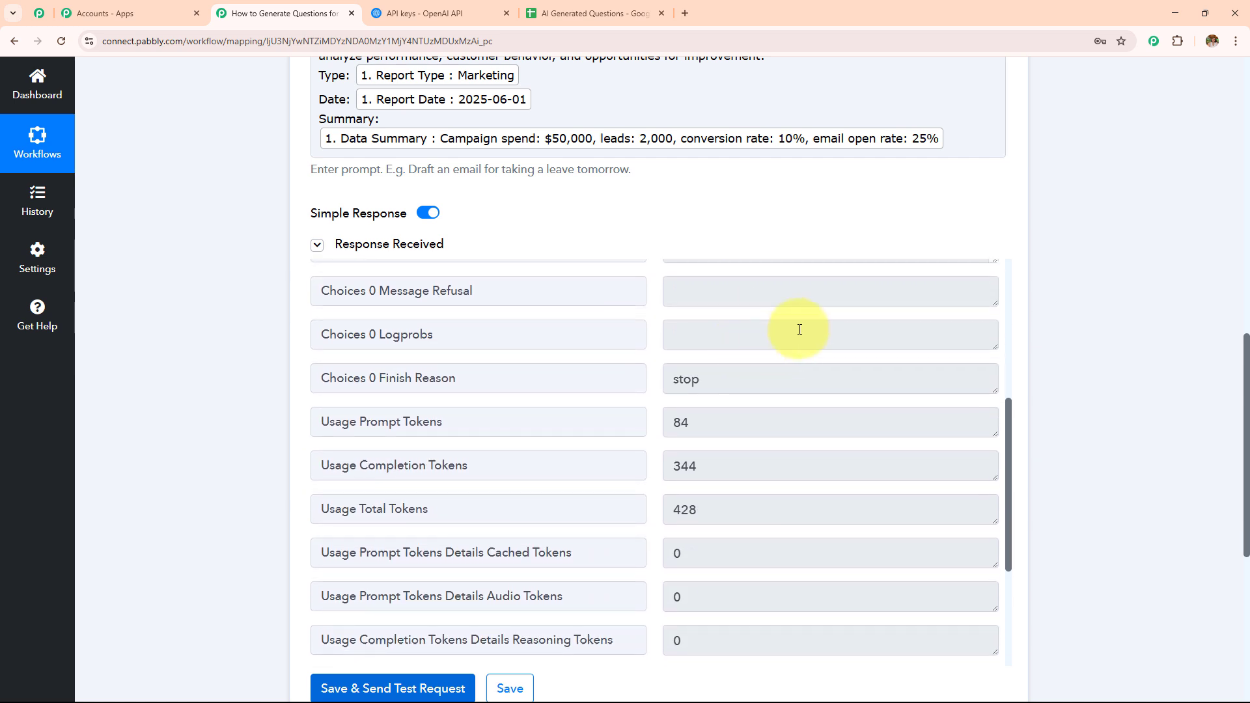
pyautogui.scroll(3, 800, 329)
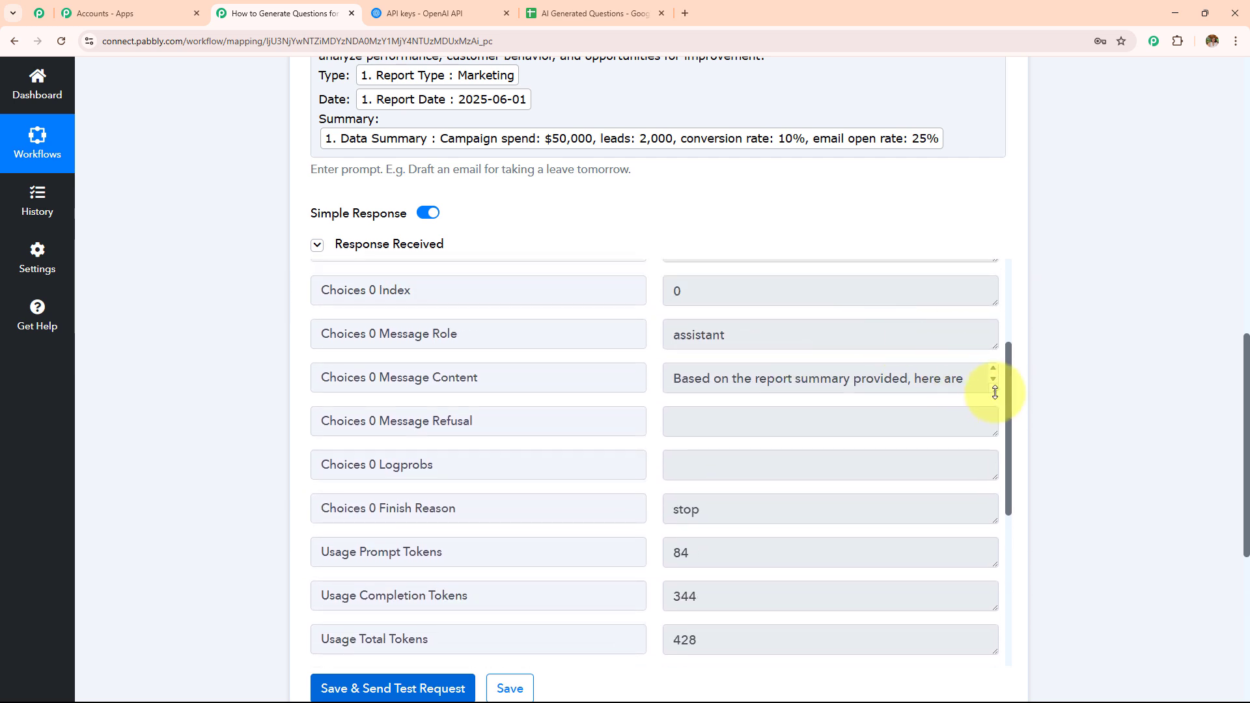
# Step: Read through the generated message content in the test response
pyautogui.moveTo(995, 392); pyautogui.dragTo(954, 647)
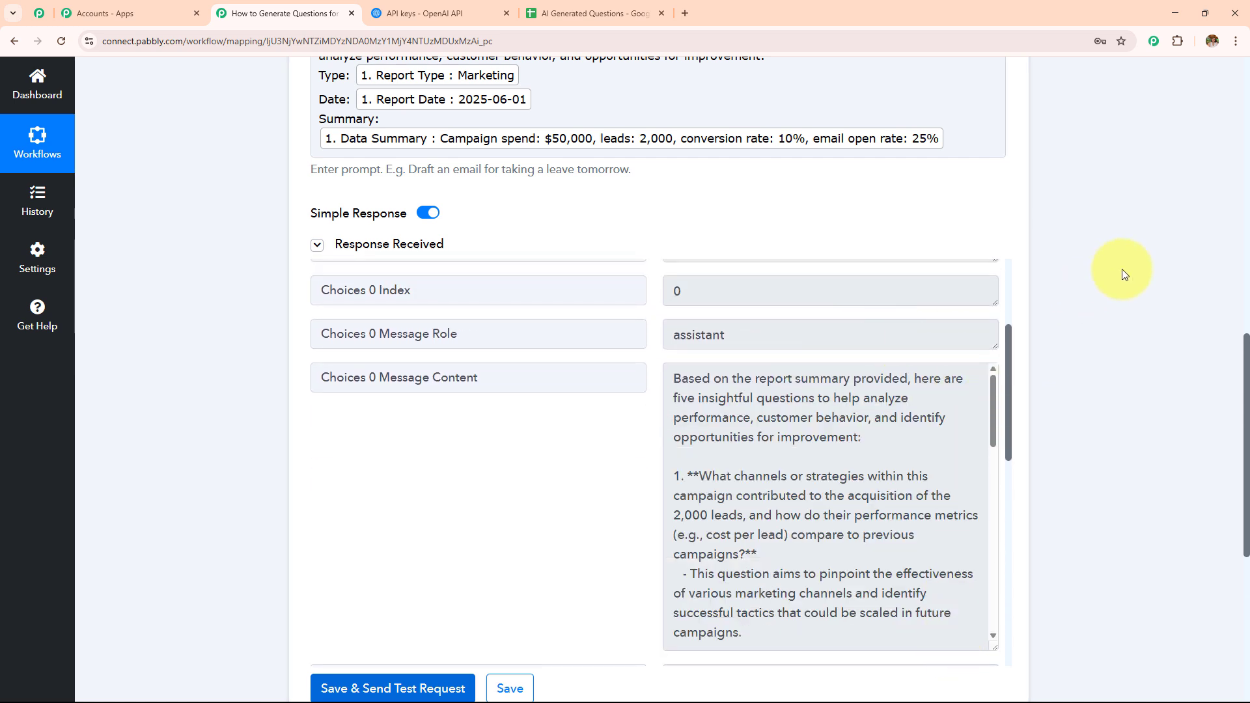
pyautogui.scroll(-2, 1122, 268)
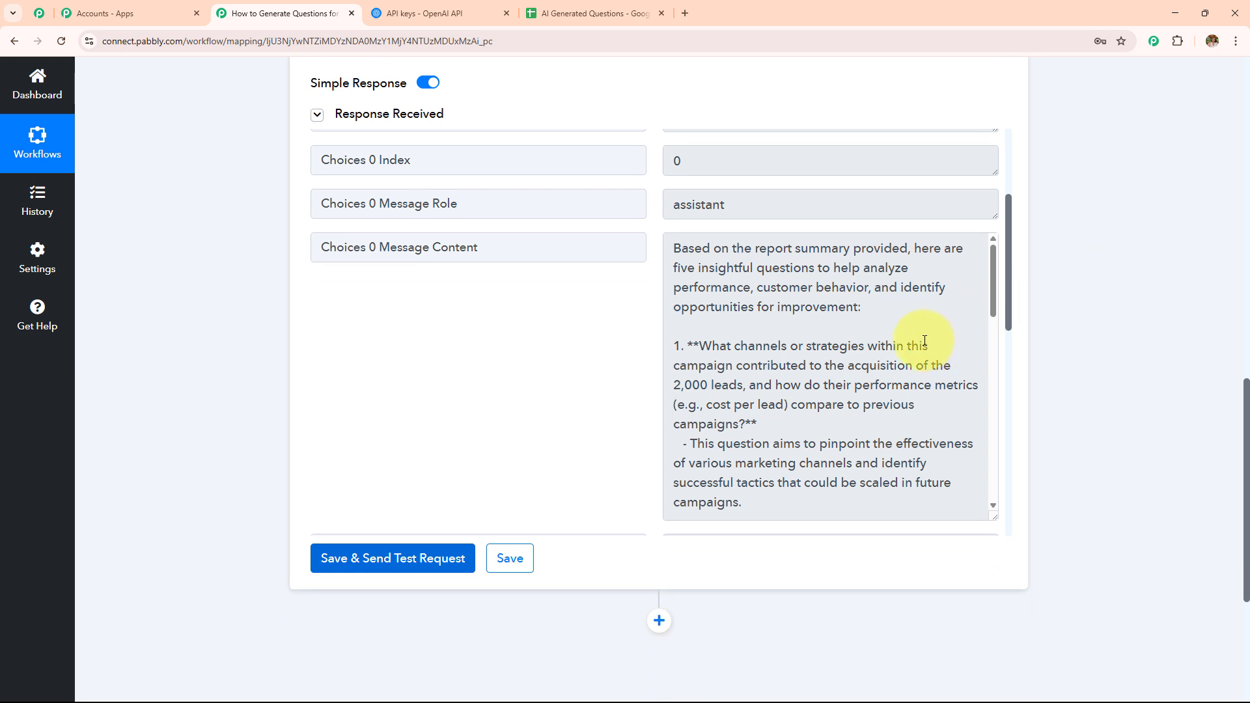
pyautogui.scroll(-2, 925, 341)
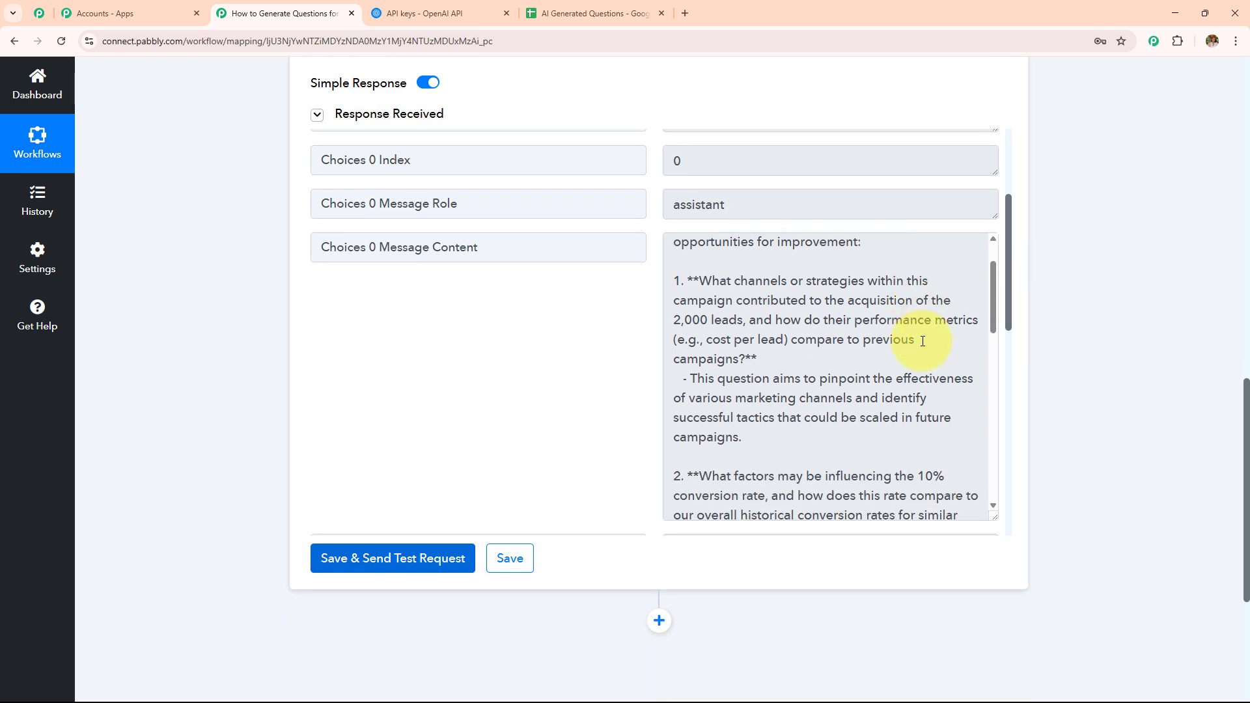
pyautogui.click(994, 305)
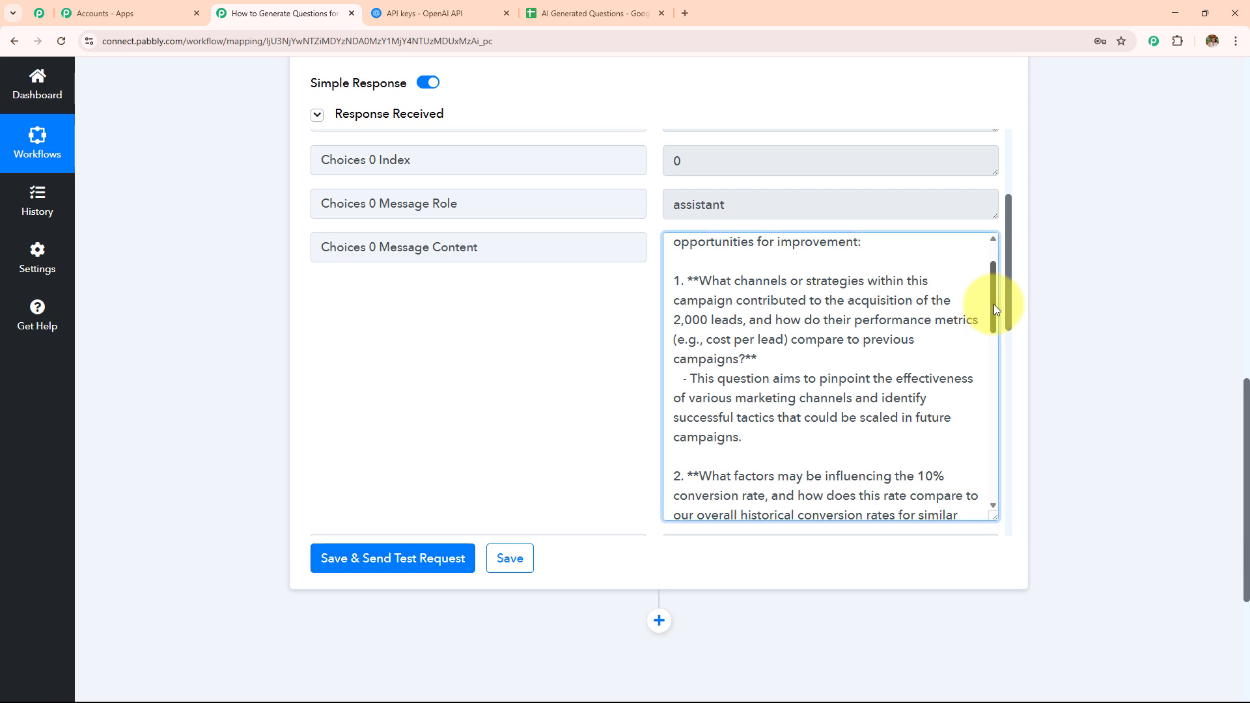
pyautogui.moveTo(994, 304); pyautogui.dragTo(1003, 483)
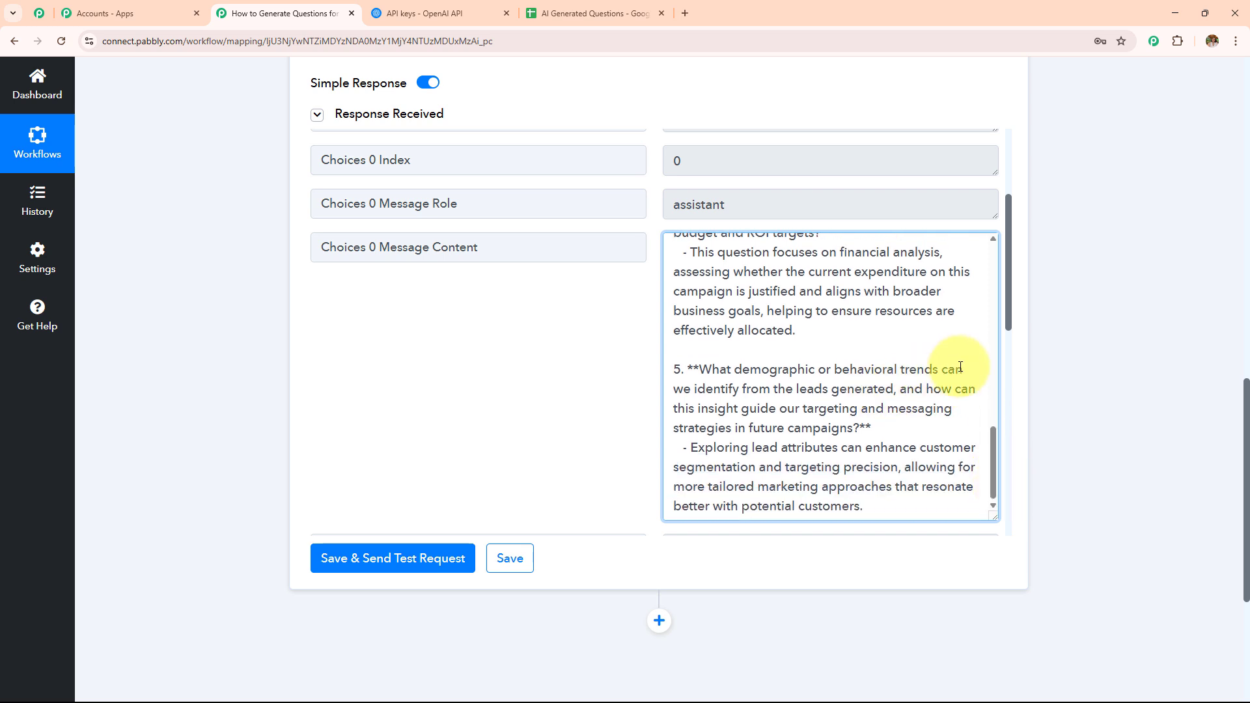
pyautogui.scroll(1, 536, 381)
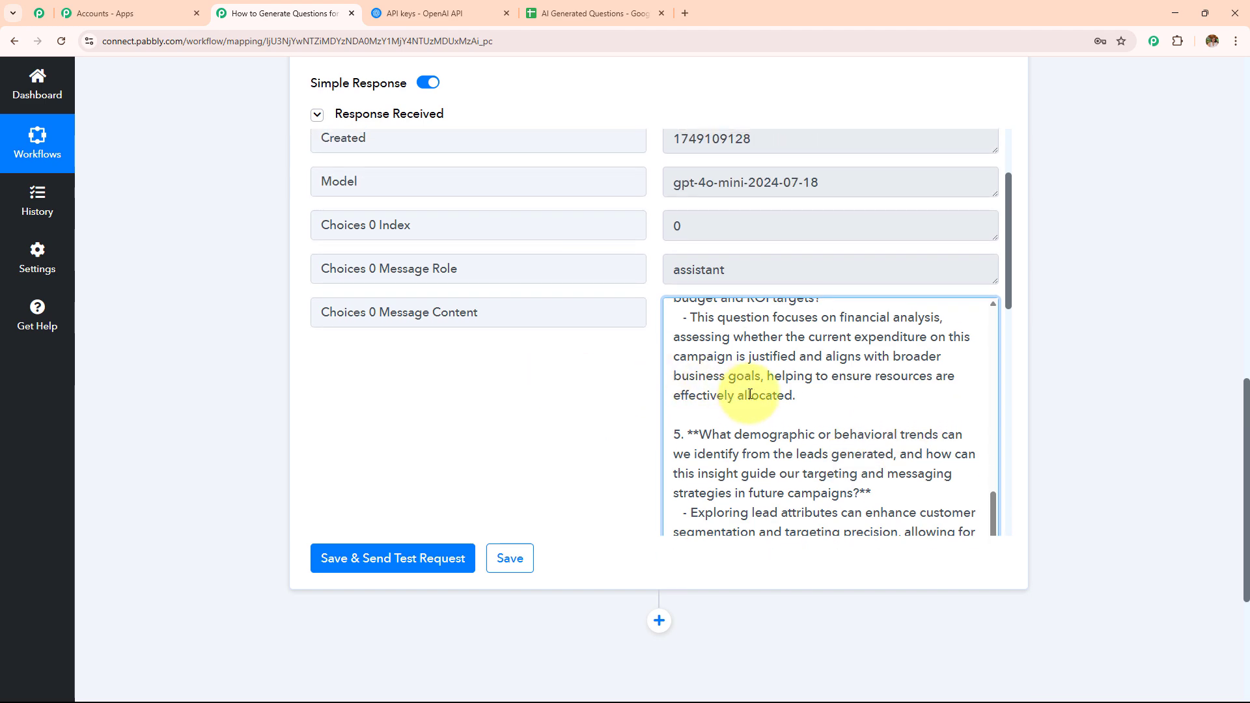
pyautogui.scroll(10, 750, 394)
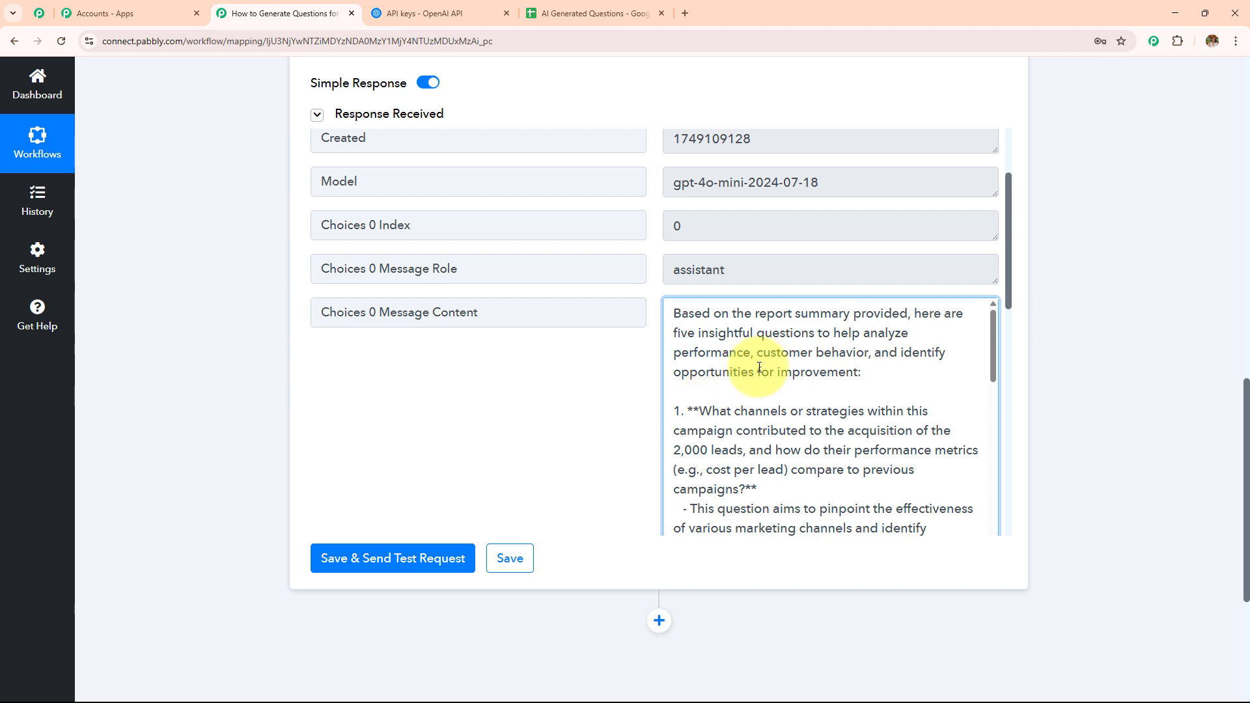
pyautogui.scroll(3, 466, 349)
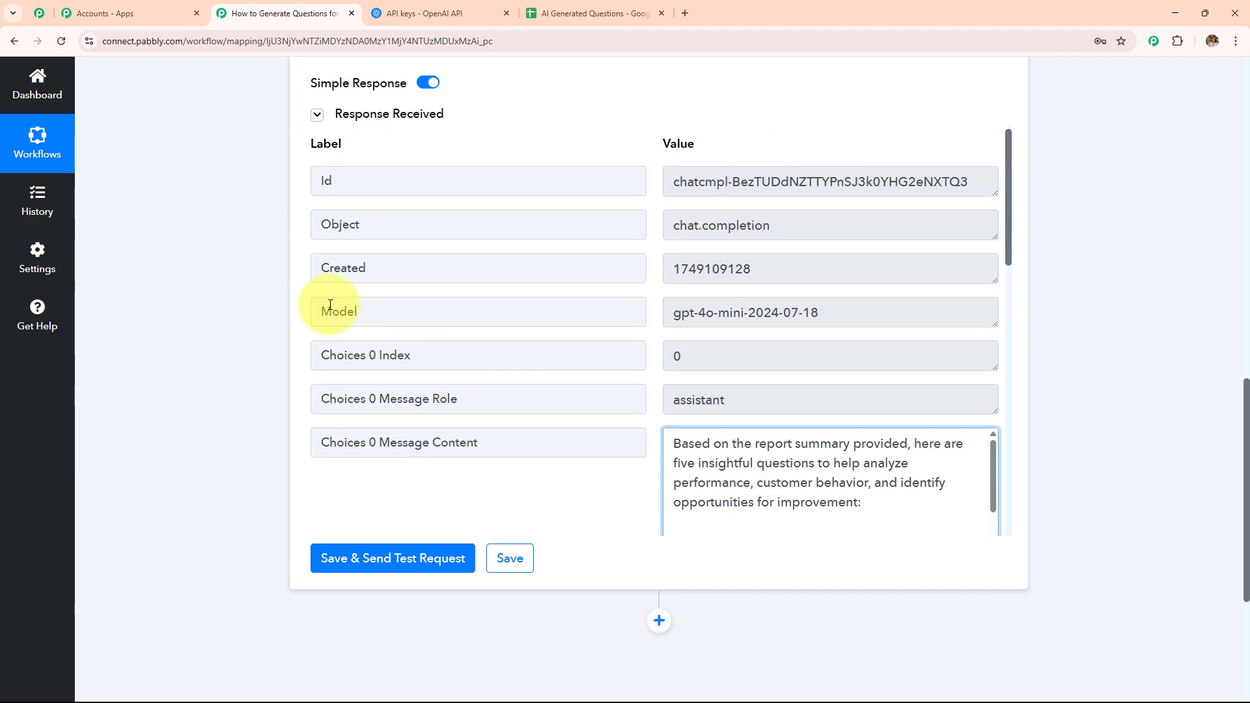
pyautogui.scroll(1, 263, 305)
pyautogui.scroll(5, 263, 305)
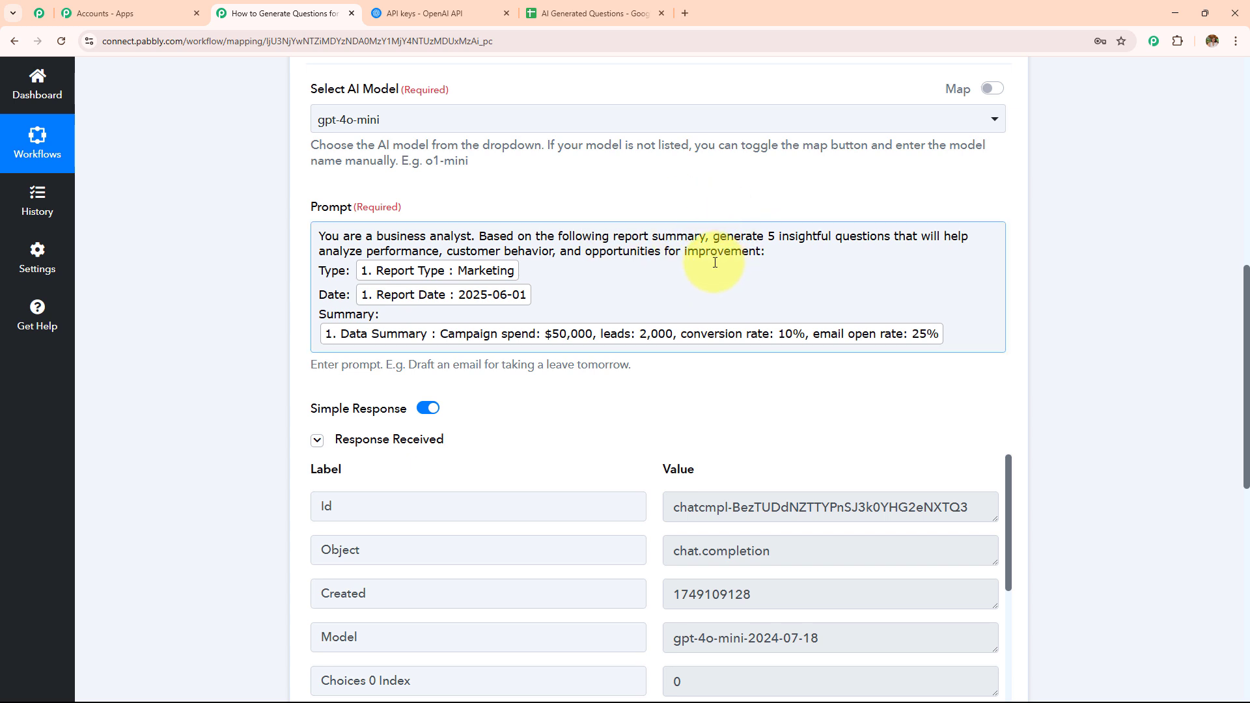
pyautogui.click(689, 225)
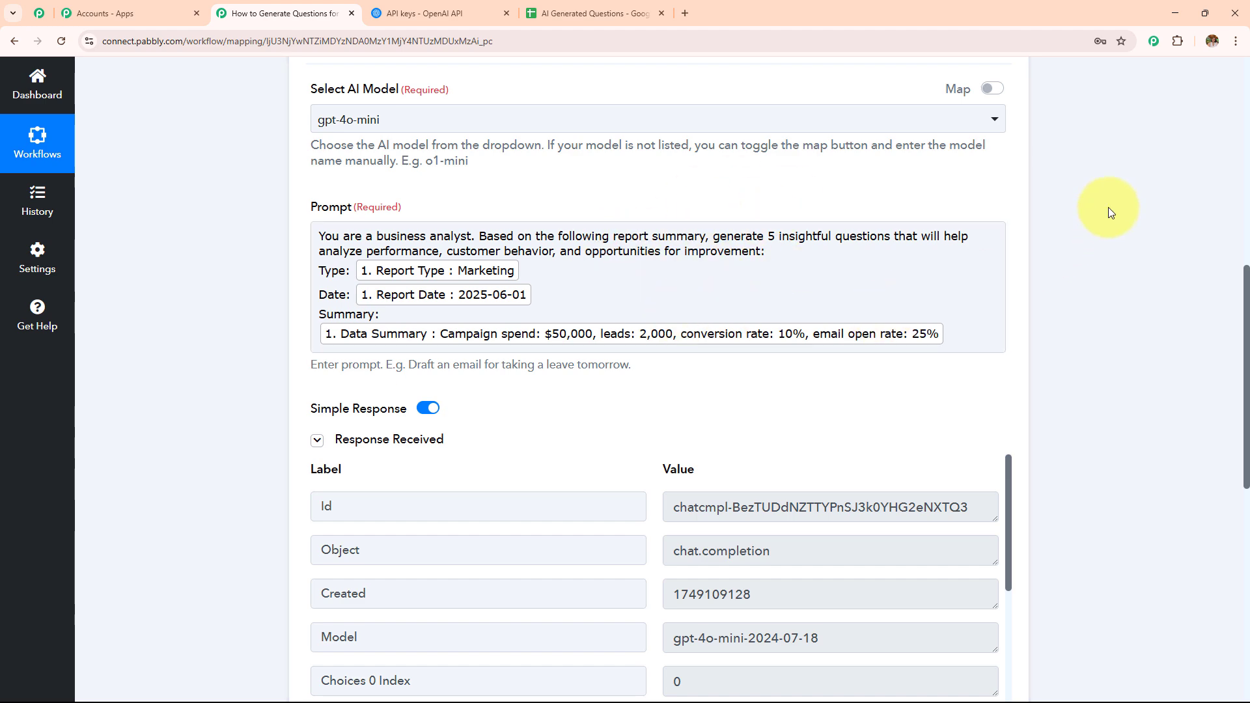
# Step: Add a new action step after ChatGPT and choose Google Sheets as its app
pyautogui.scroll(-7, 748, 335)
pyautogui.scroll(-4, 739, 332)
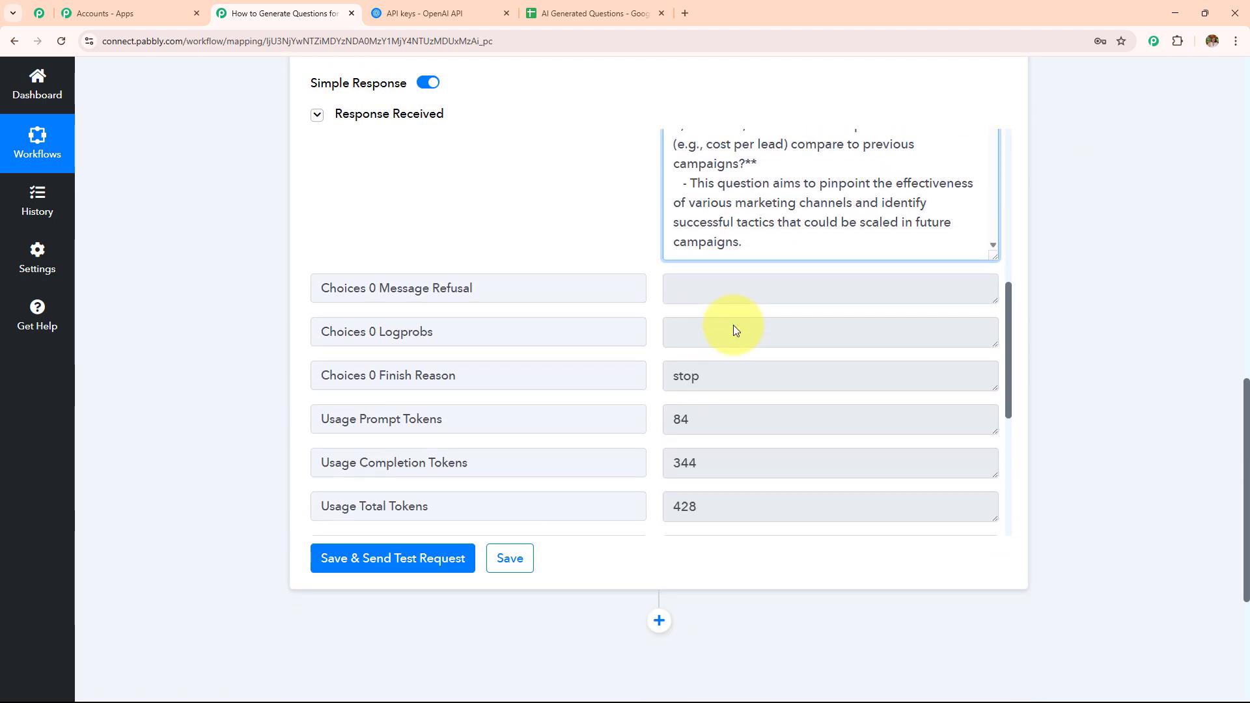
pyautogui.scroll(-4, 670, 382)
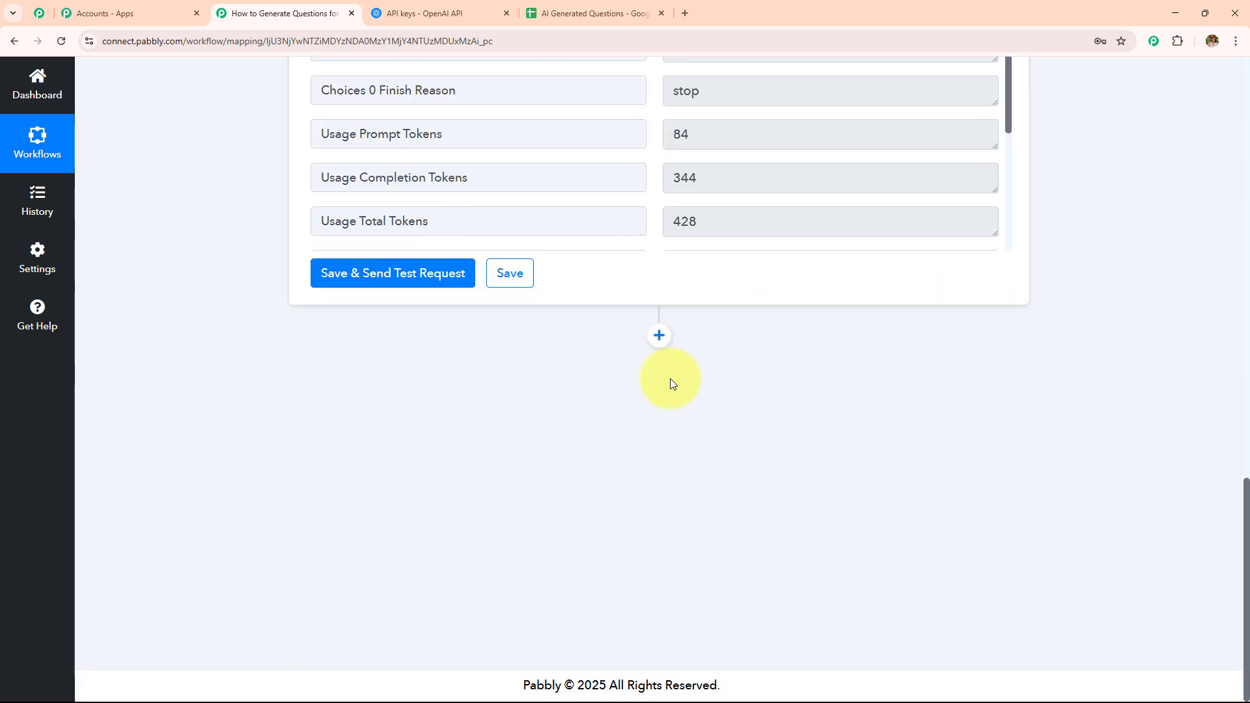
pyautogui.click(658, 339)
pyautogui.click(397, 339)
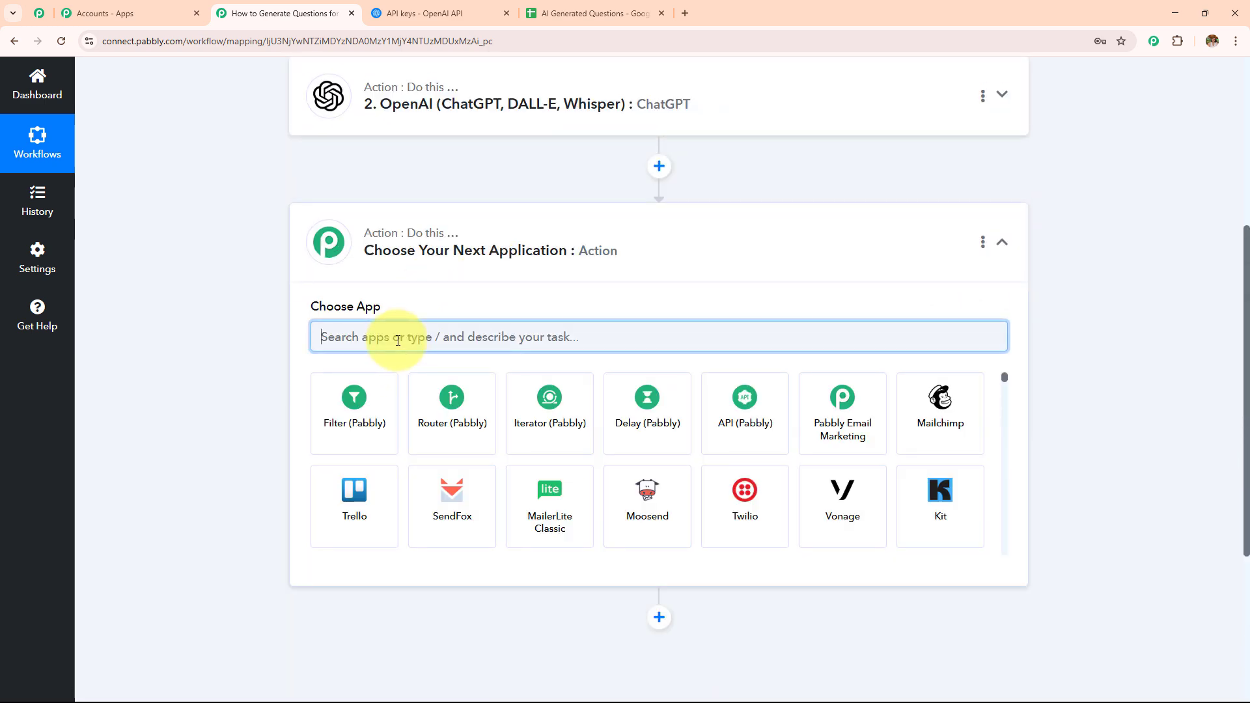
pyautogui.write('goog')
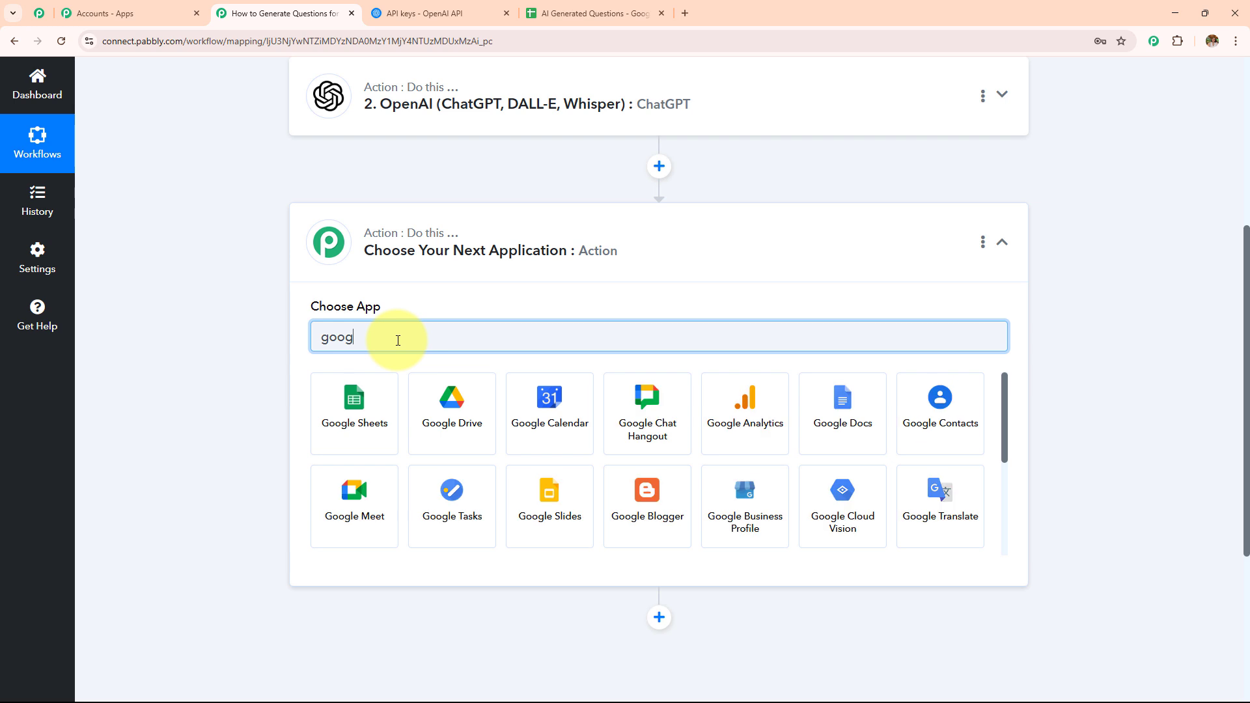
pyautogui.click(352, 404)
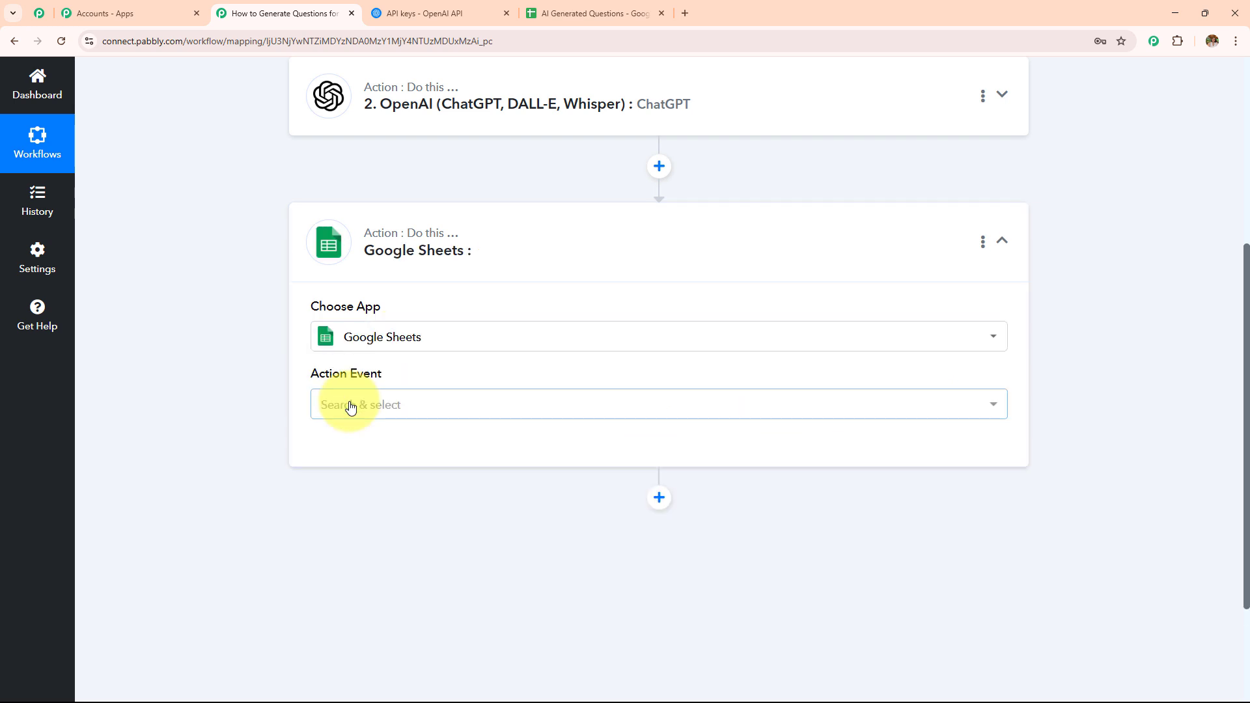
# Step: Set the Google Sheets action event to Update Row
pyautogui.click(351, 405)
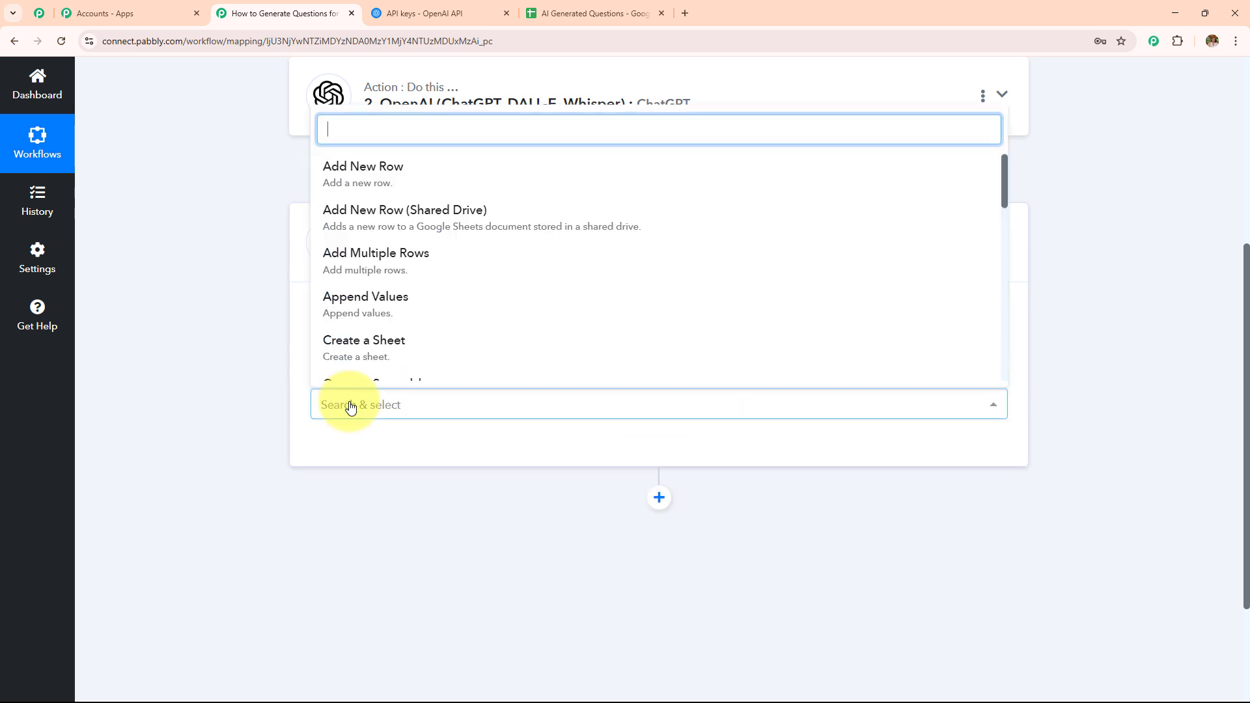
pyautogui.write('Upd')
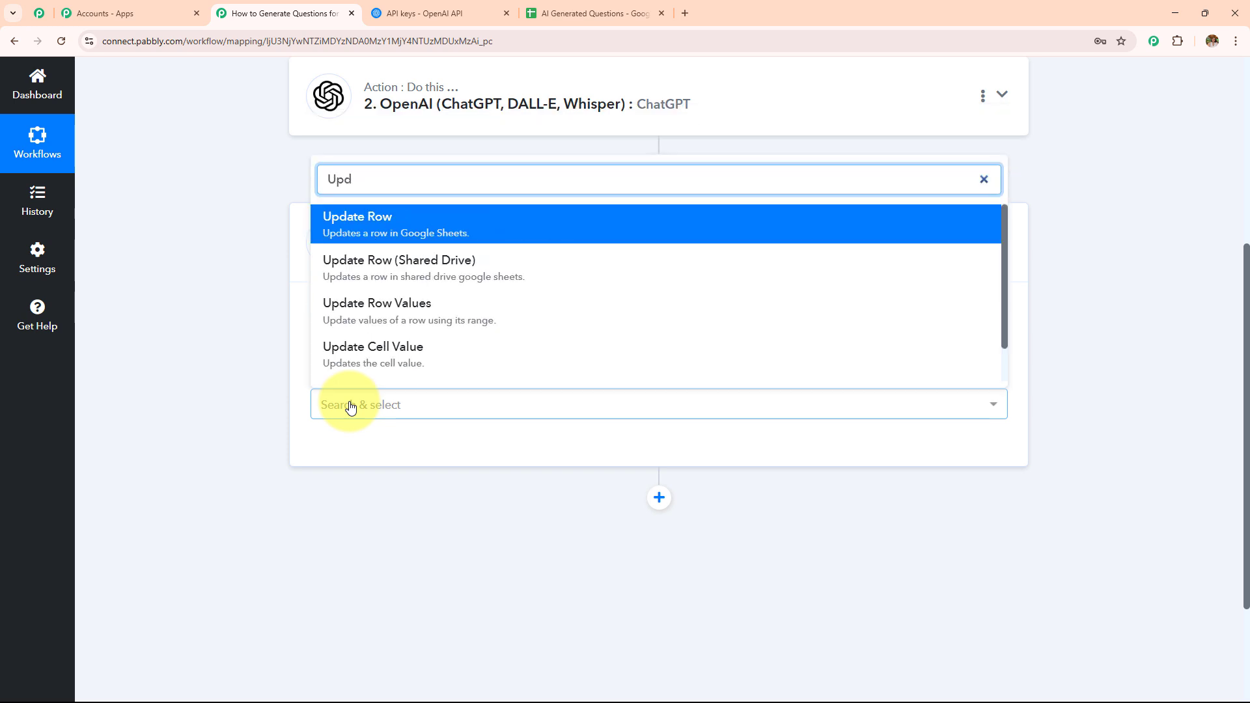
pyautogui.click(397, 224)
# Step: Connect the Update Row action using the existing Google Sheets connection
pyautogui.click(367, 453)
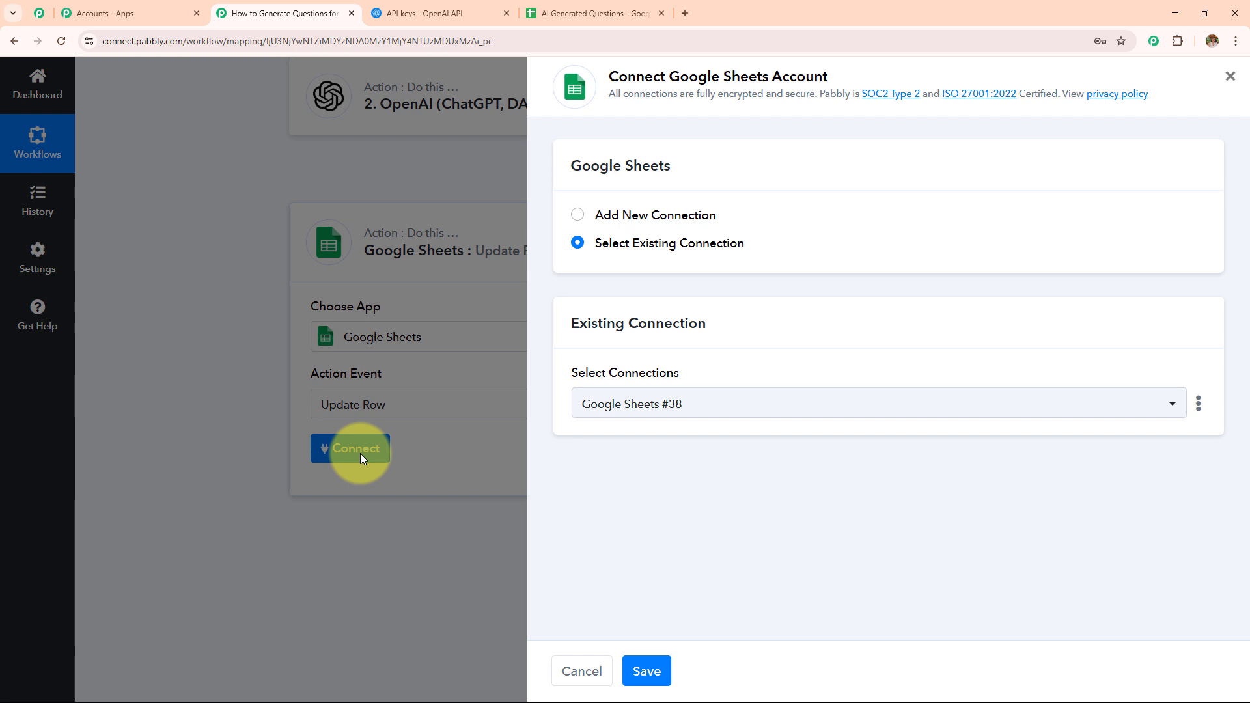
pyautogui.click(575, 215)
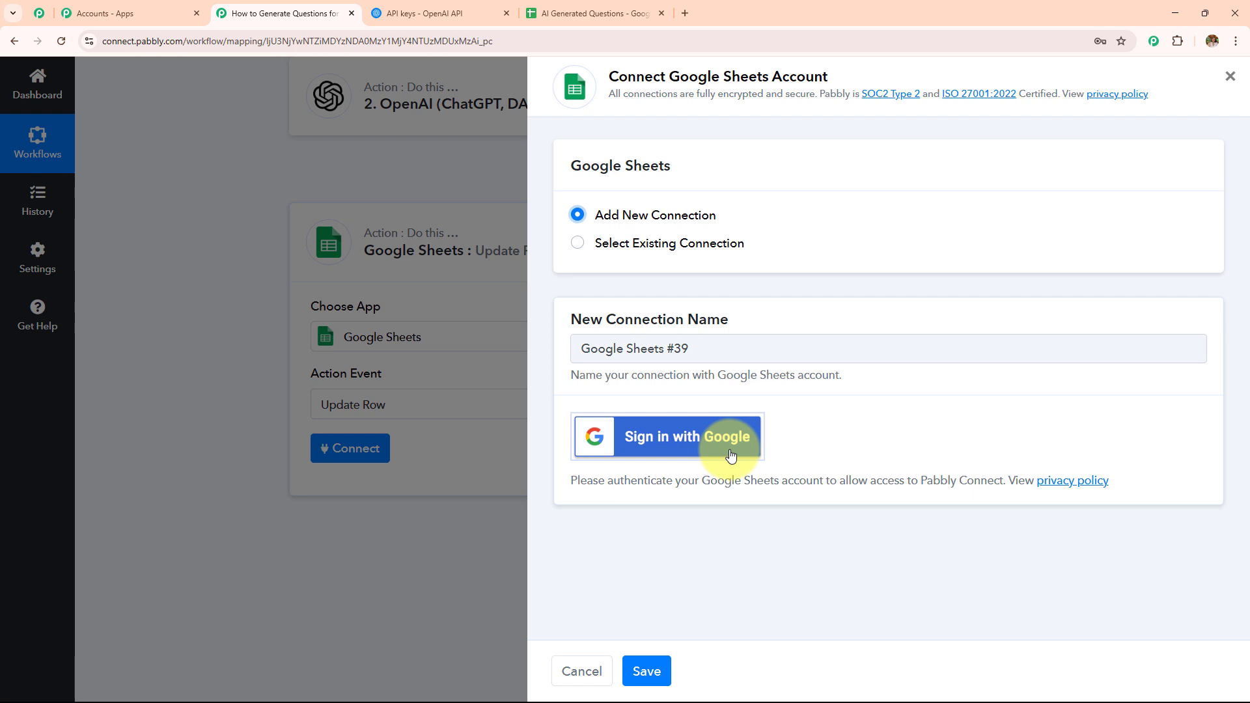
pyautogui.click(577, 244)
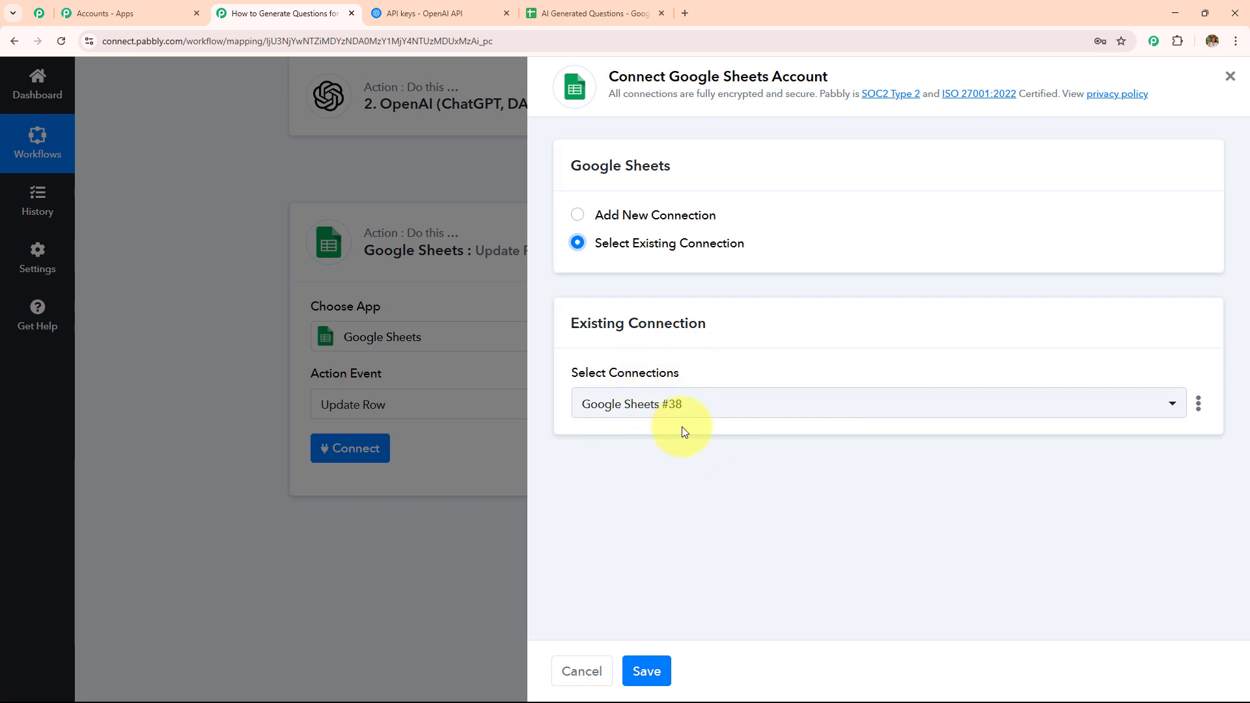
pyautogui.click(671, 672)
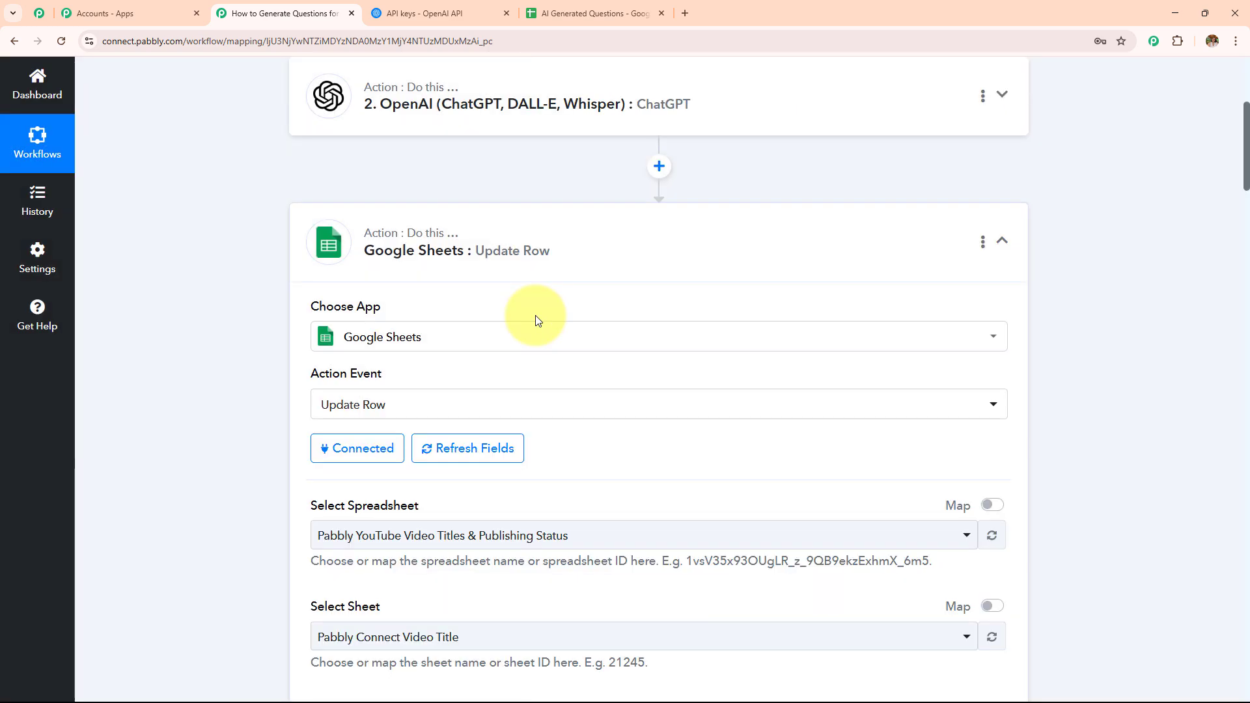
# Step: Select the AI Generated Questions spreadsheet as the one to update, comparing it with the open sheet
pyautogui.scroll(-2, 535, 318)
pyautogui.click(559, 223)
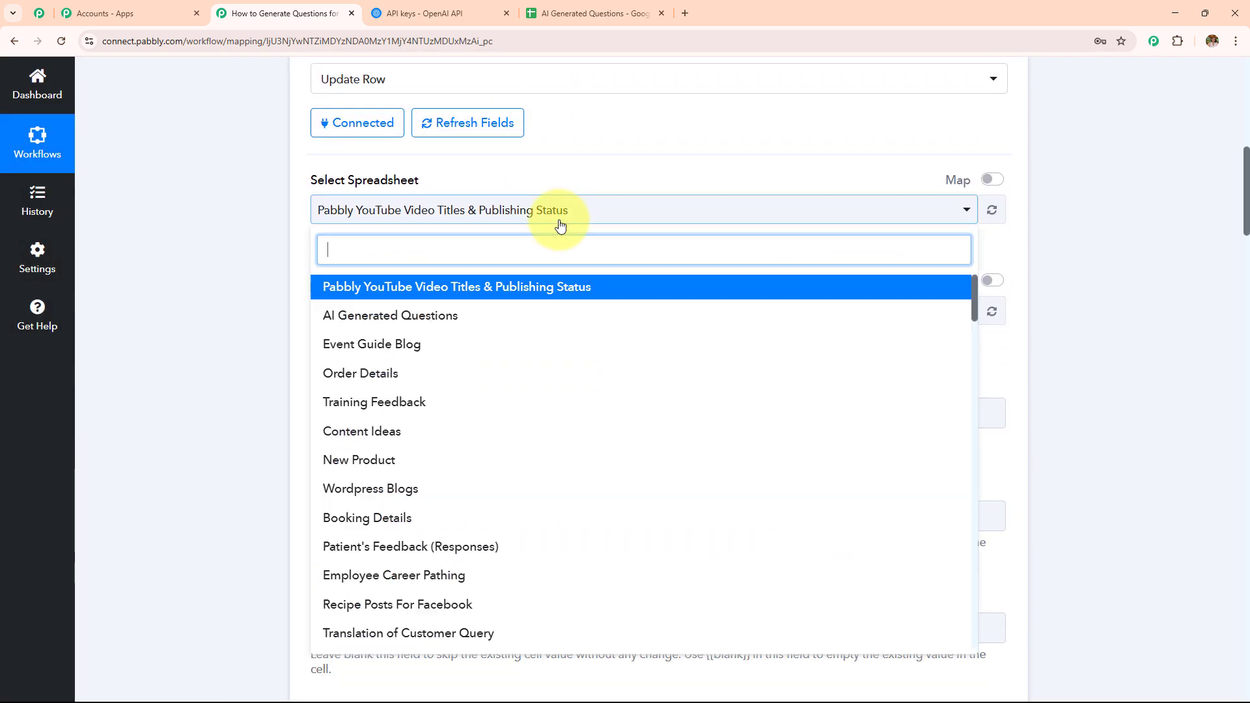
pyautogui.click(464, 319)
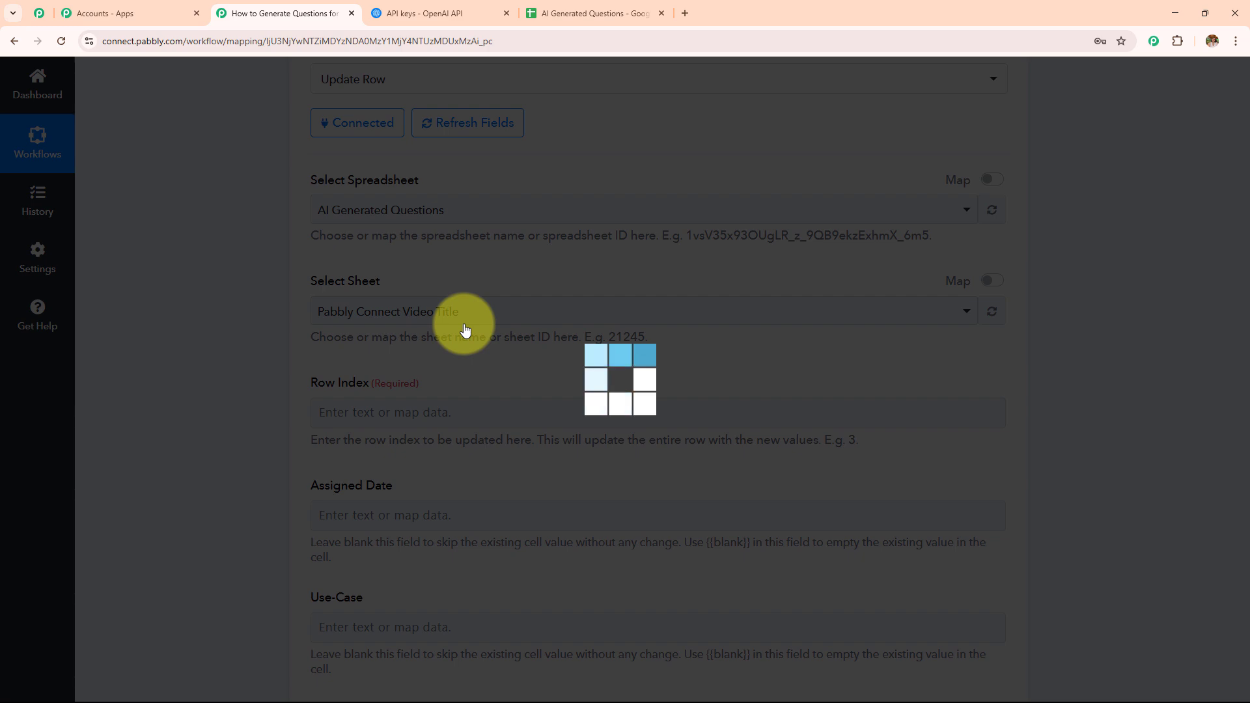
pyautogui.click(632, 5)
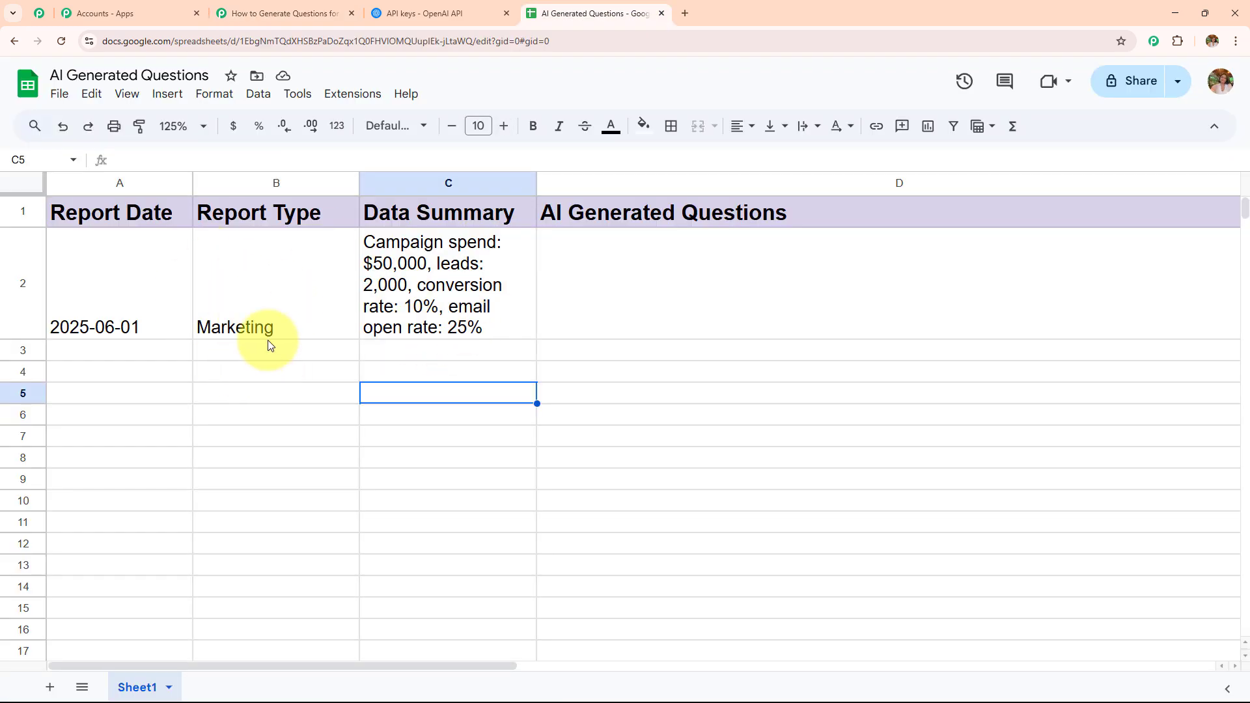
pyautogui.click(338, 7)
# Step: Map the trigger's RowIndex value into the Row Index field
pyautogui.scroll(-3, 364, 242)
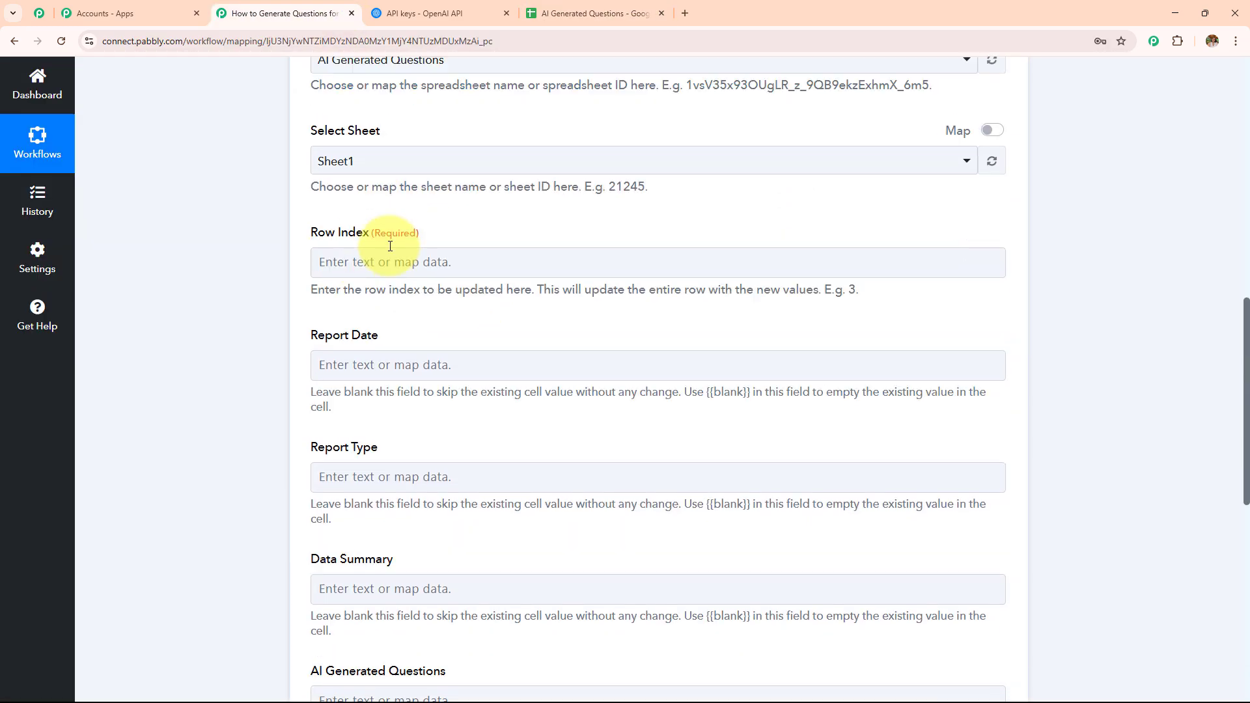
pyautogui.click(389, 222)
pyautogui.click(414, 343)
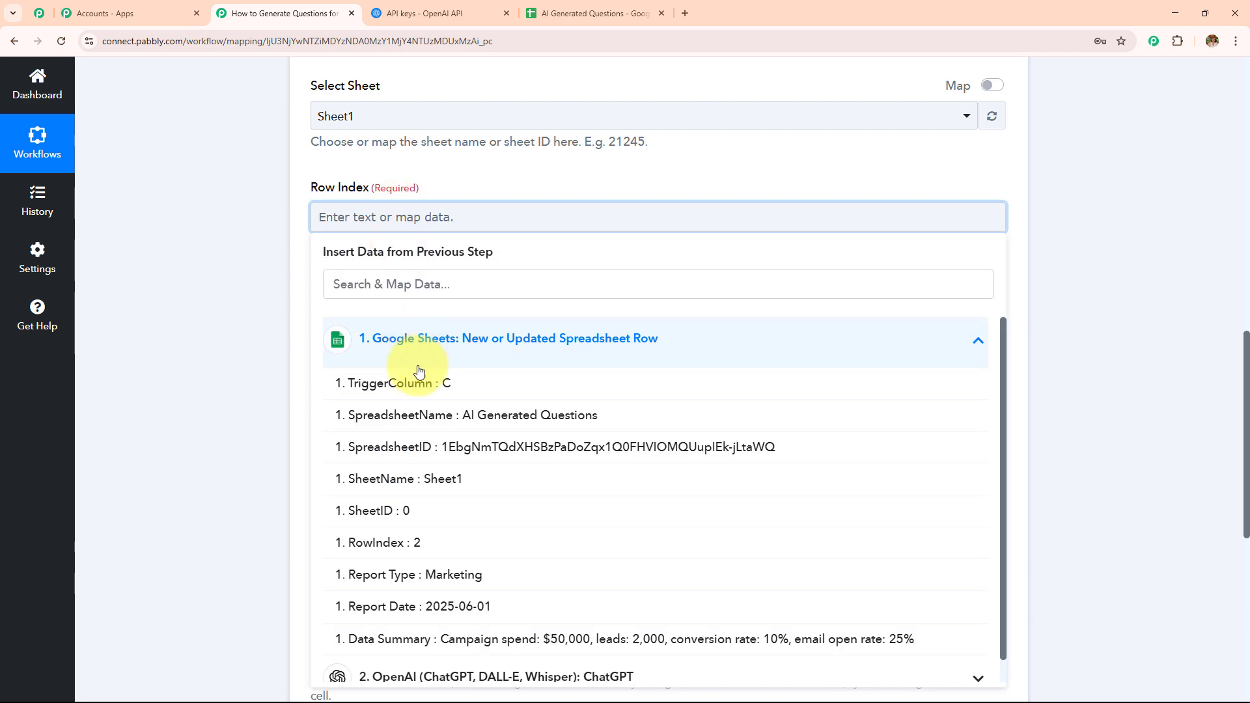
pyautogui.click(427, 552)
pyautogui.click(244, 347)
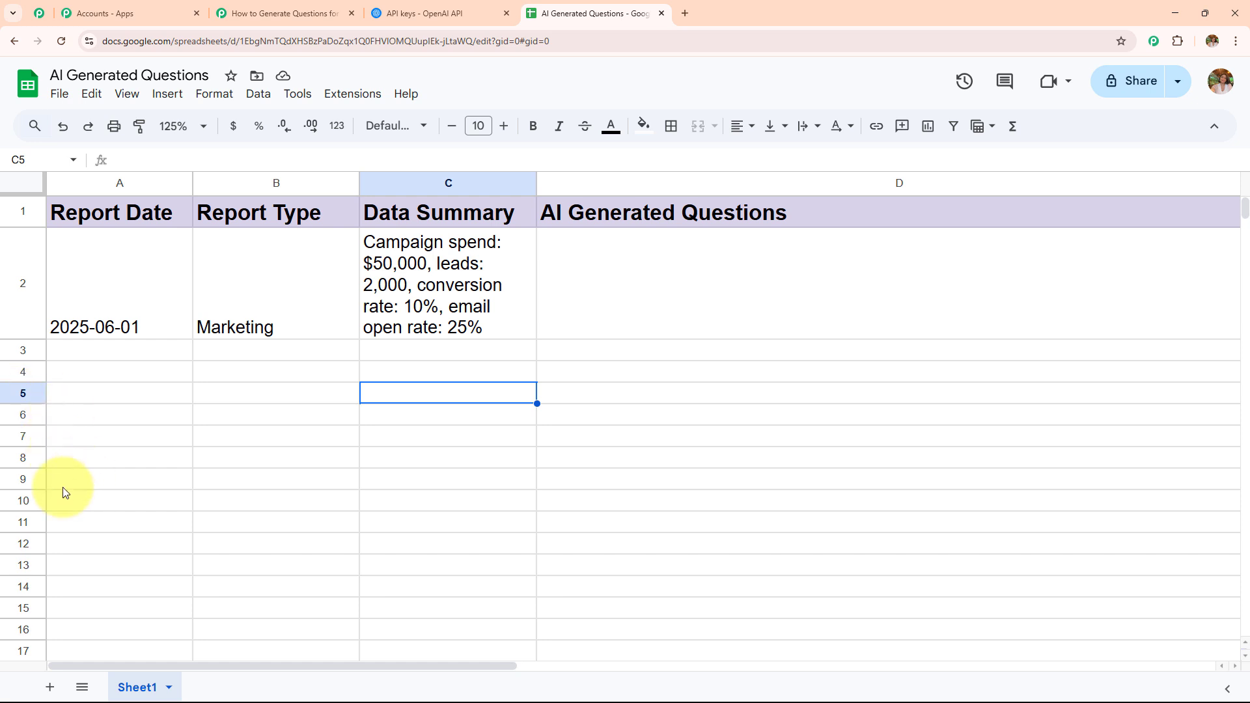
pyautogui.click(303, 7)
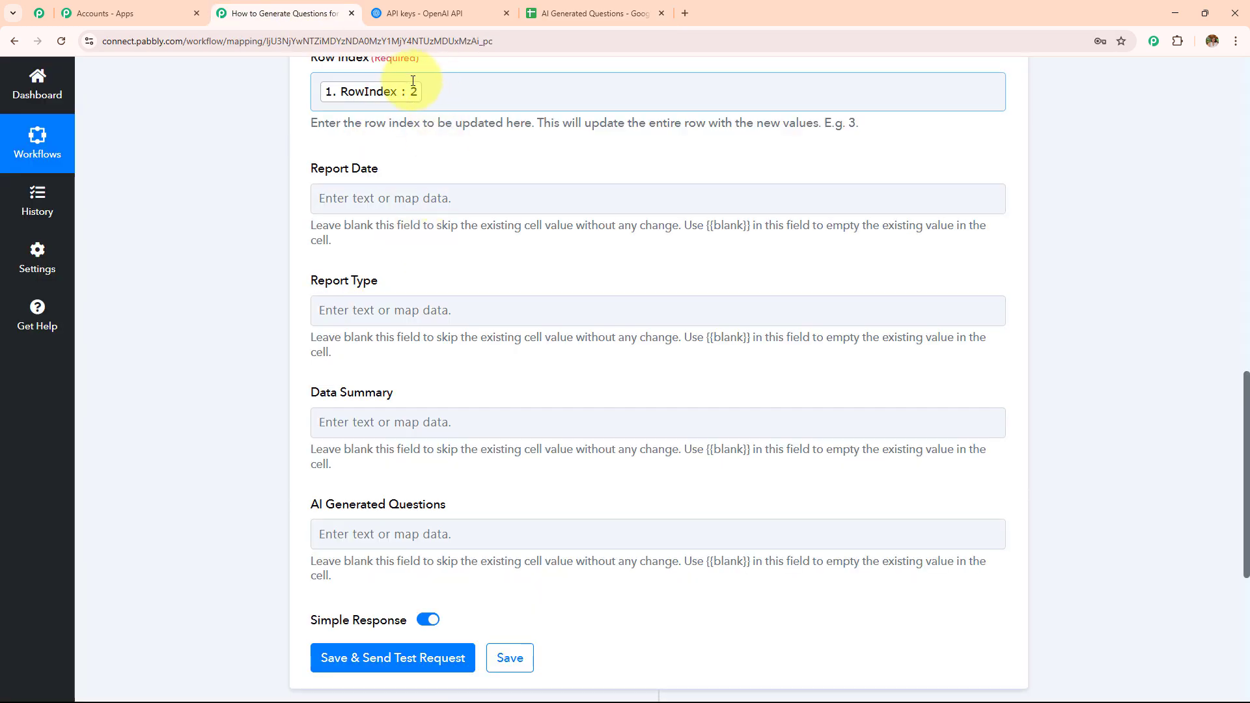
# Step: Map ChatGPT's Choices 0 Message Content into the AI Generated Questions field
pyautogui.click(455, 148)
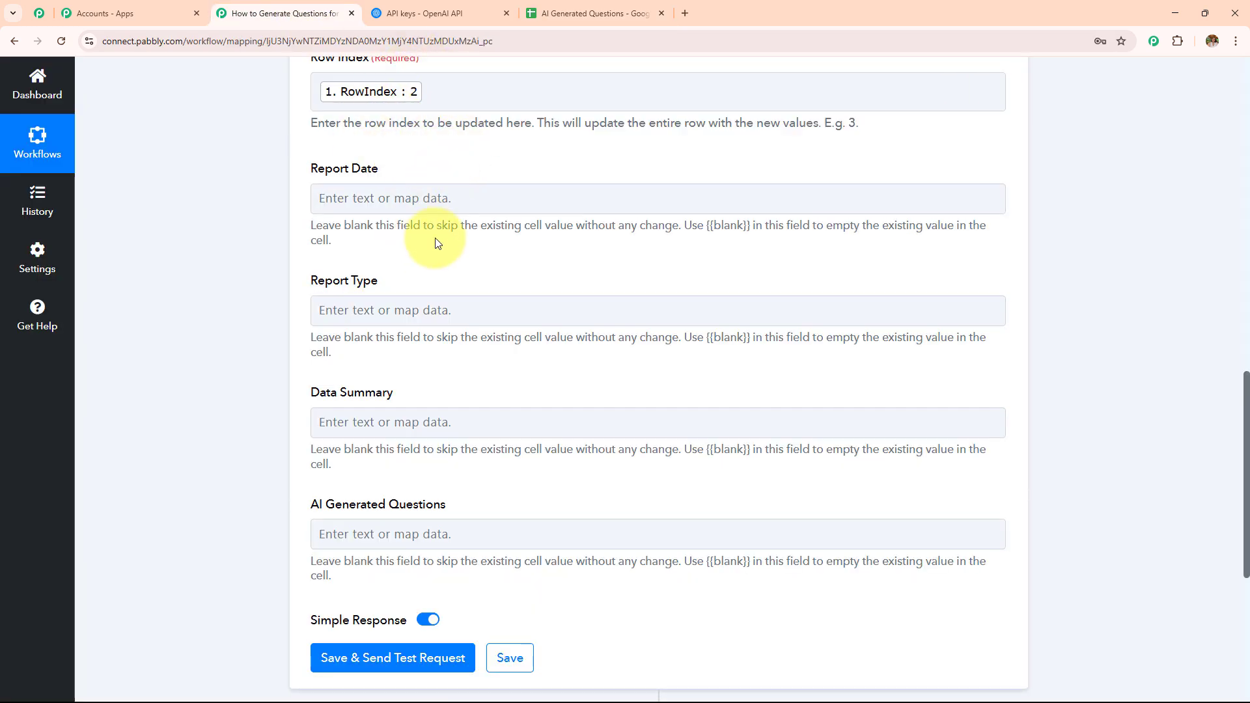
pyautogui.moveTo(309, 173); pyautogui.dragTo(391, 393)
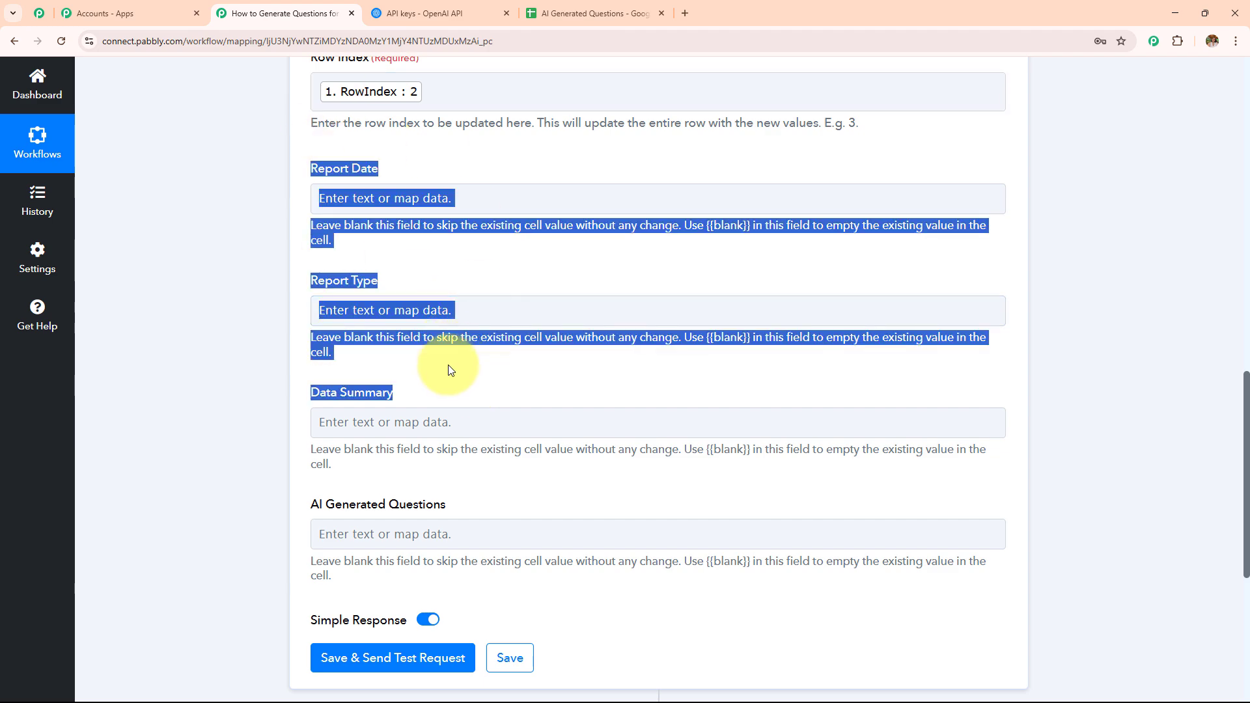
pyautogui.scroll(-4, 446, 362)
pyautogui.scroll(-1, 447, 362)
pyautogui.click(399, 205)
pyautogui.click(432, 391)
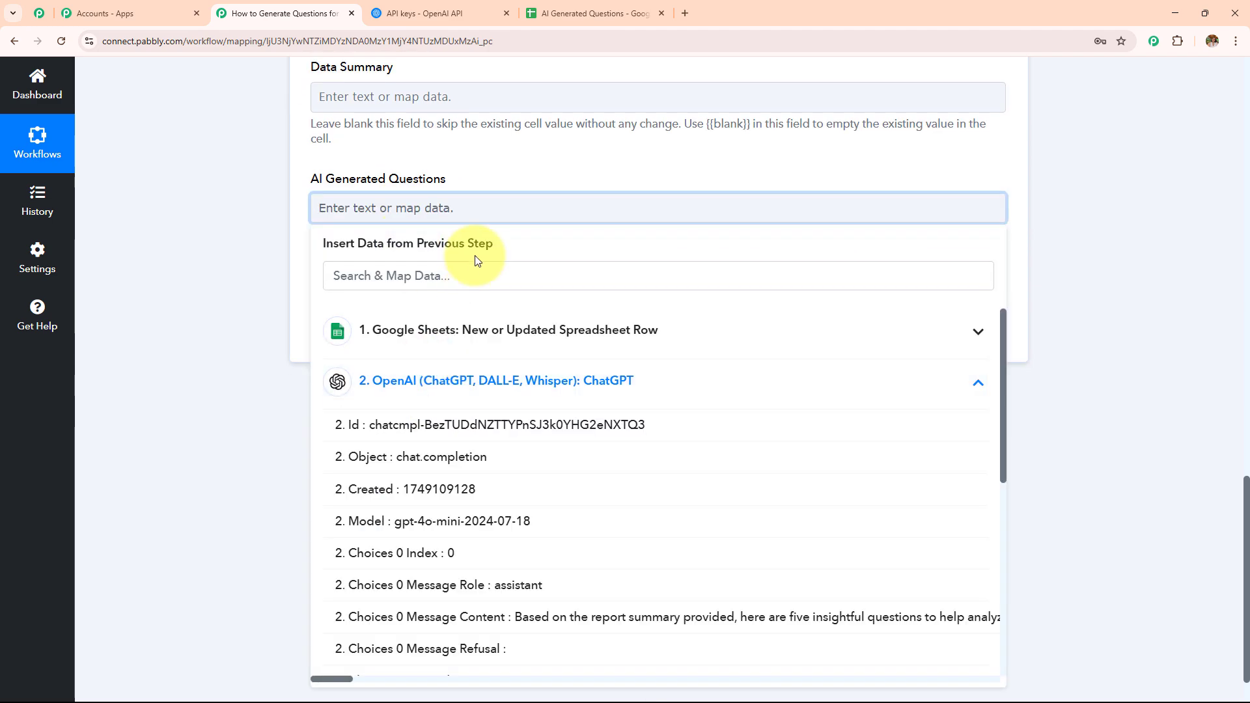
pyautogui.scroll(-1, 473, 262)
pyautogui.click(362, 558)
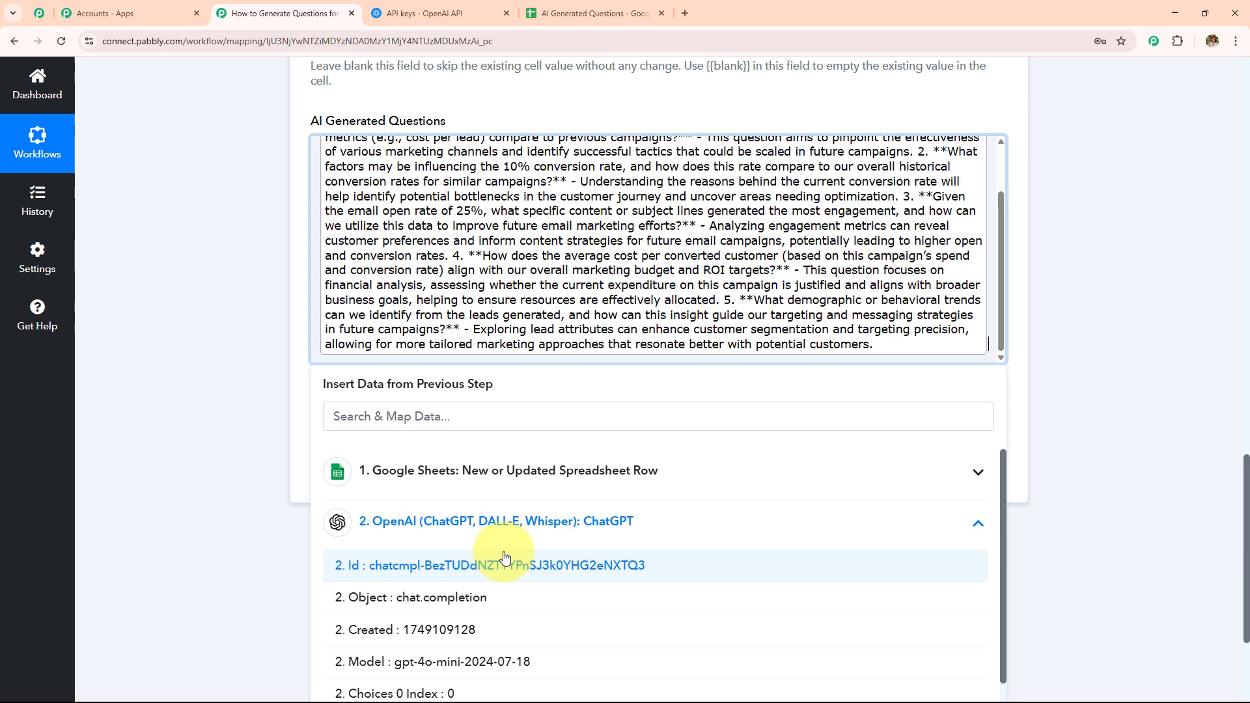
# Step: Save the Update Row action and send a test request
pyautogui.click(255, 238)
pyautogui.scroll(2, 605, 283)
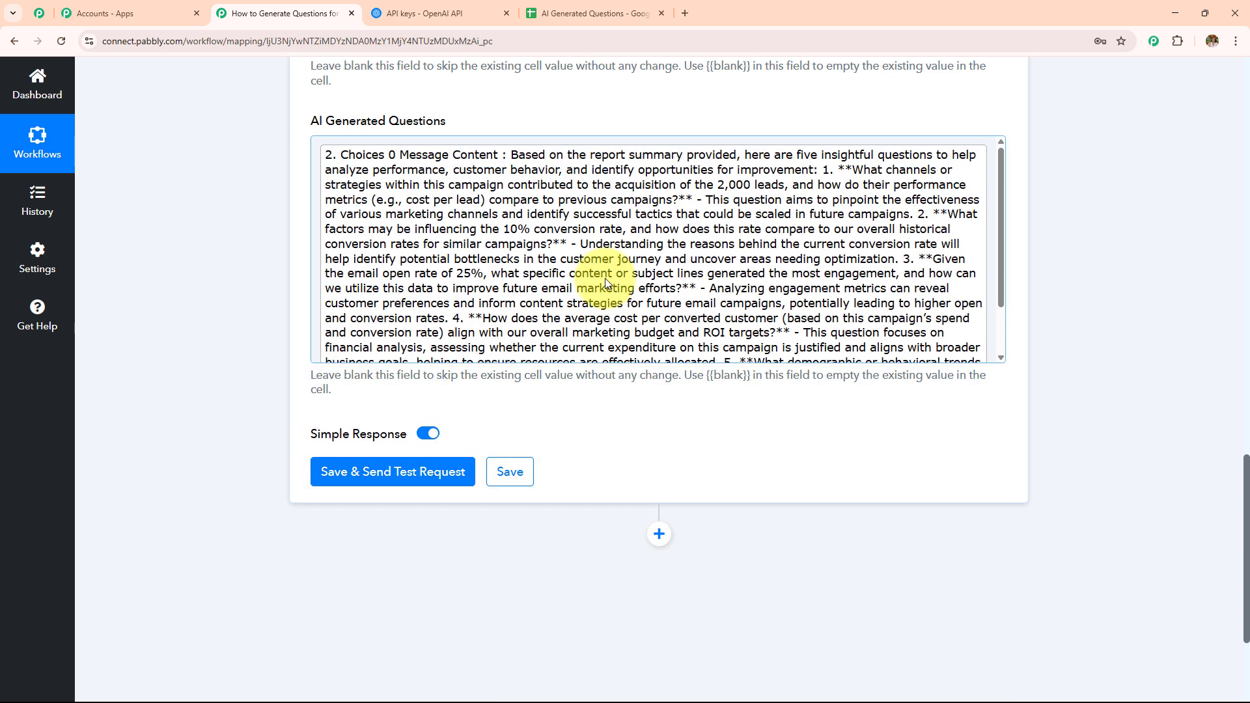
pyautogui.scroll(3, 605, 280)
pyautogui.scroll(-6, 605, 280)
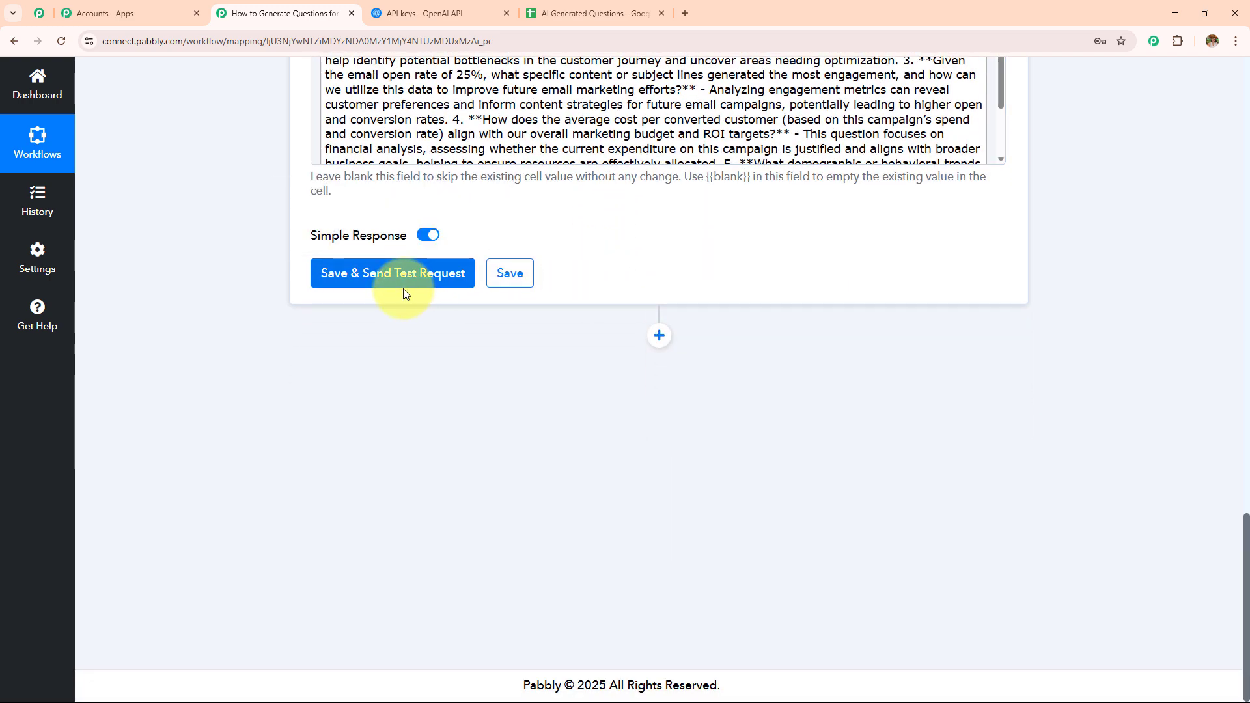
pyautogui.click(404, 281)
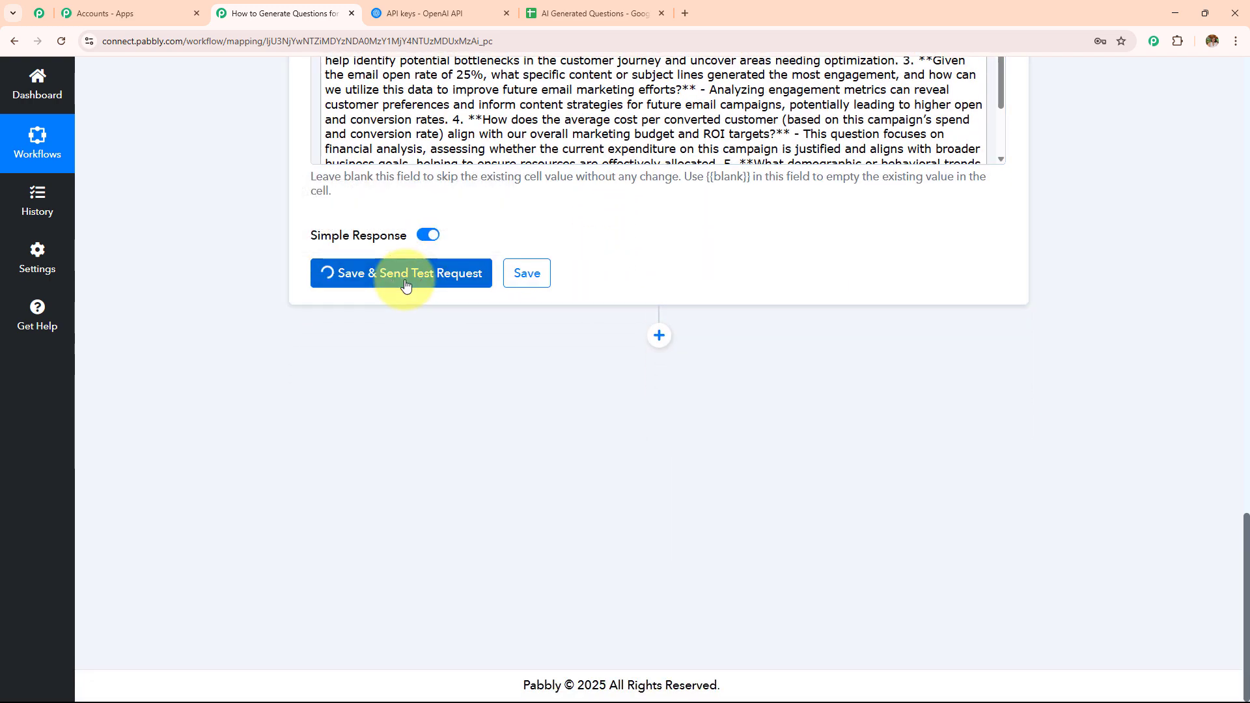
# Step: Review the questions written into the sheet's AI Generated Questions column, then return to the workflow
pyautogui.scroll(-3, 683, 234)
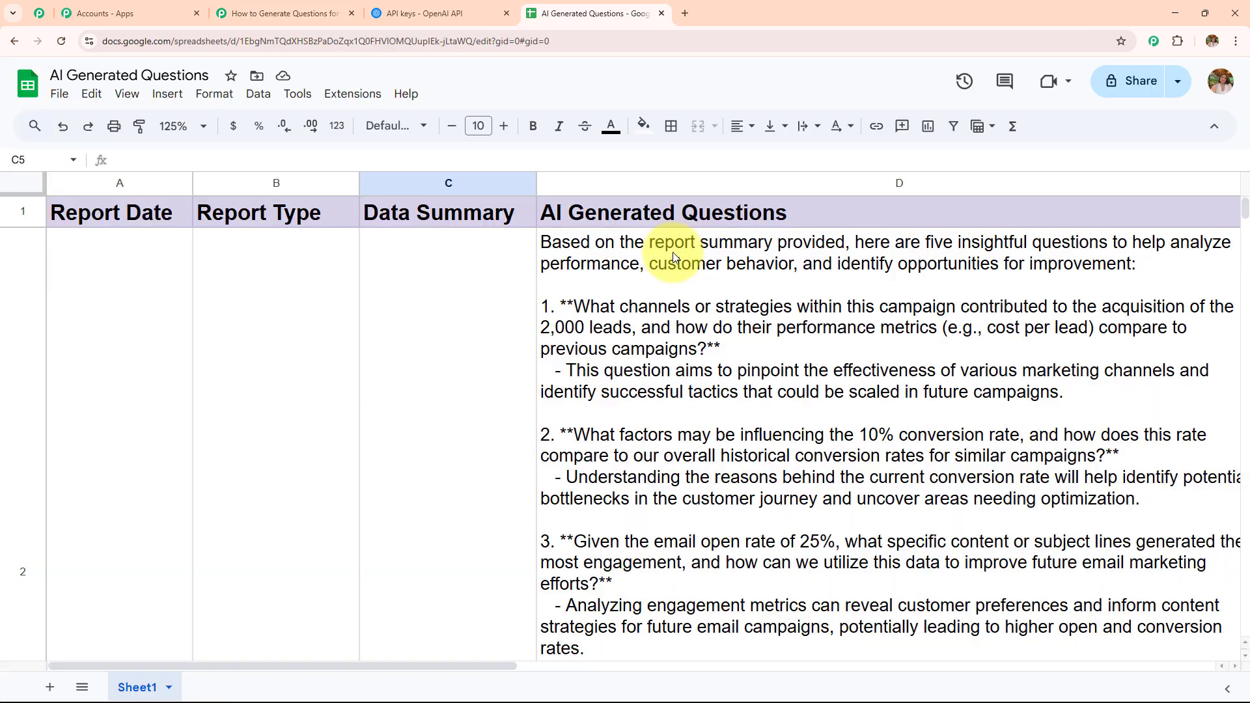
pyautogui.scroll(-6, 612, 306)
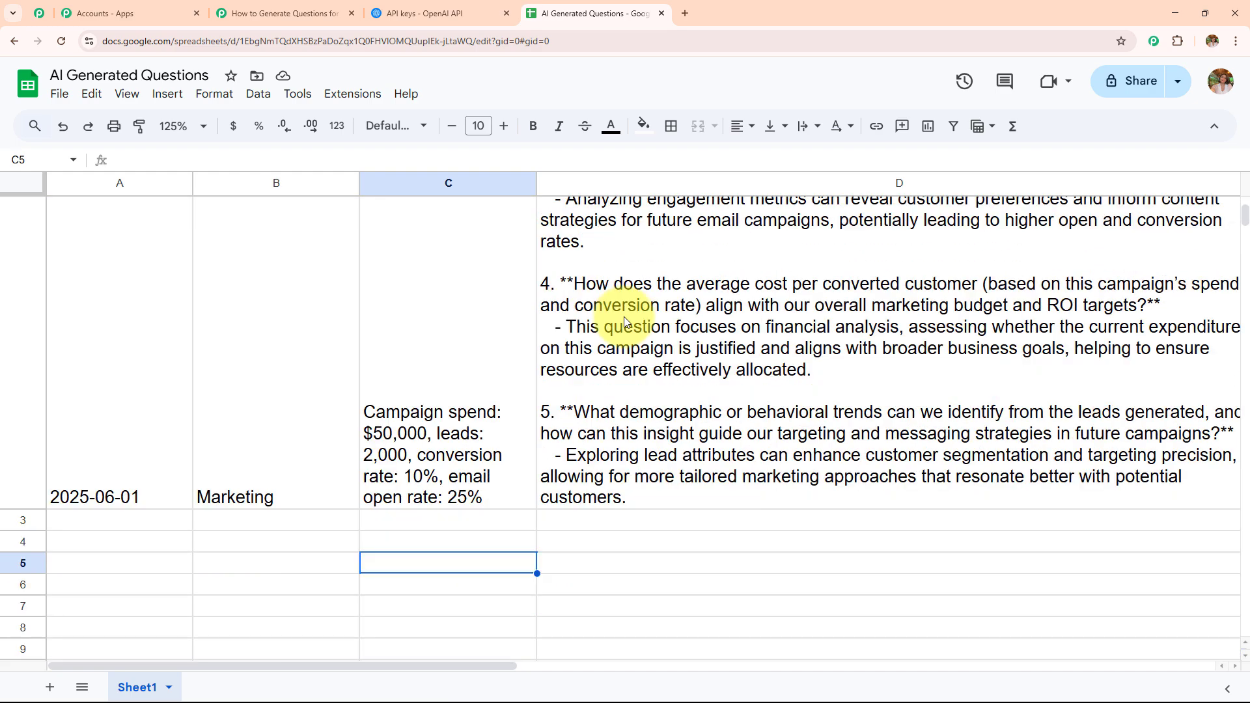
pyautogui.scroll(4, 651, 329)
pyautogui.scroll(-3, 662, 334)
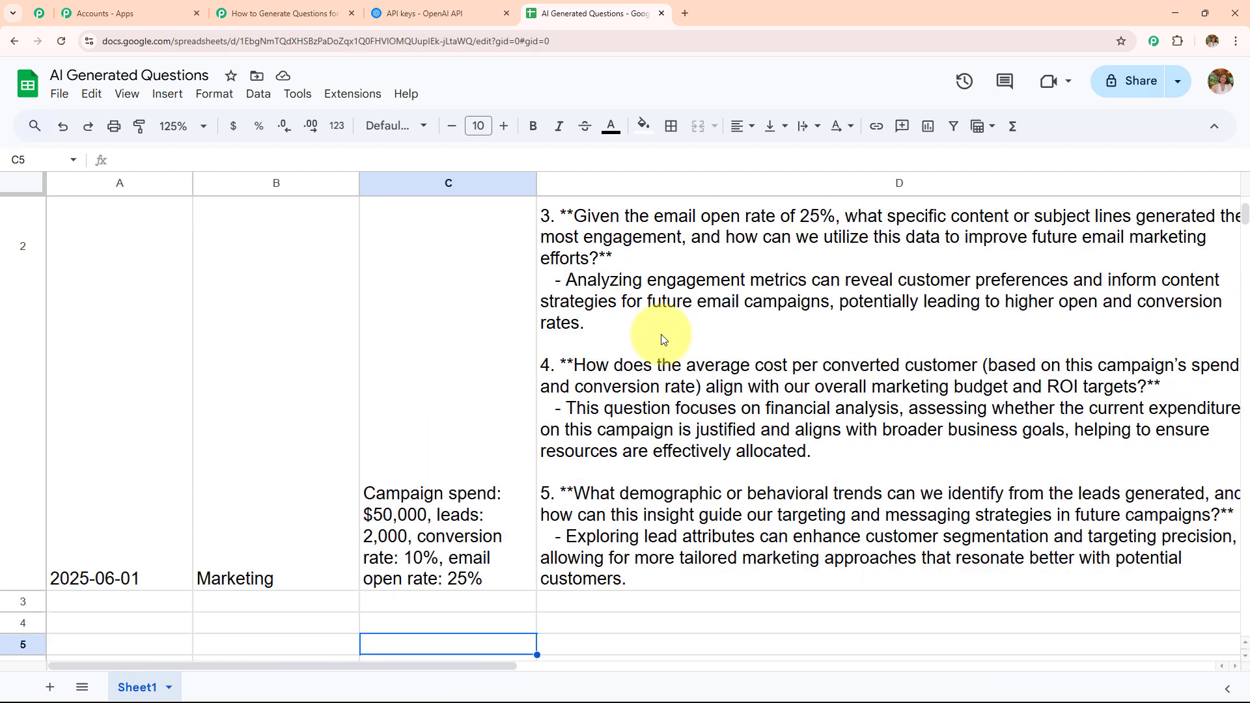
pyautogui.scroll(5, 661, 335)
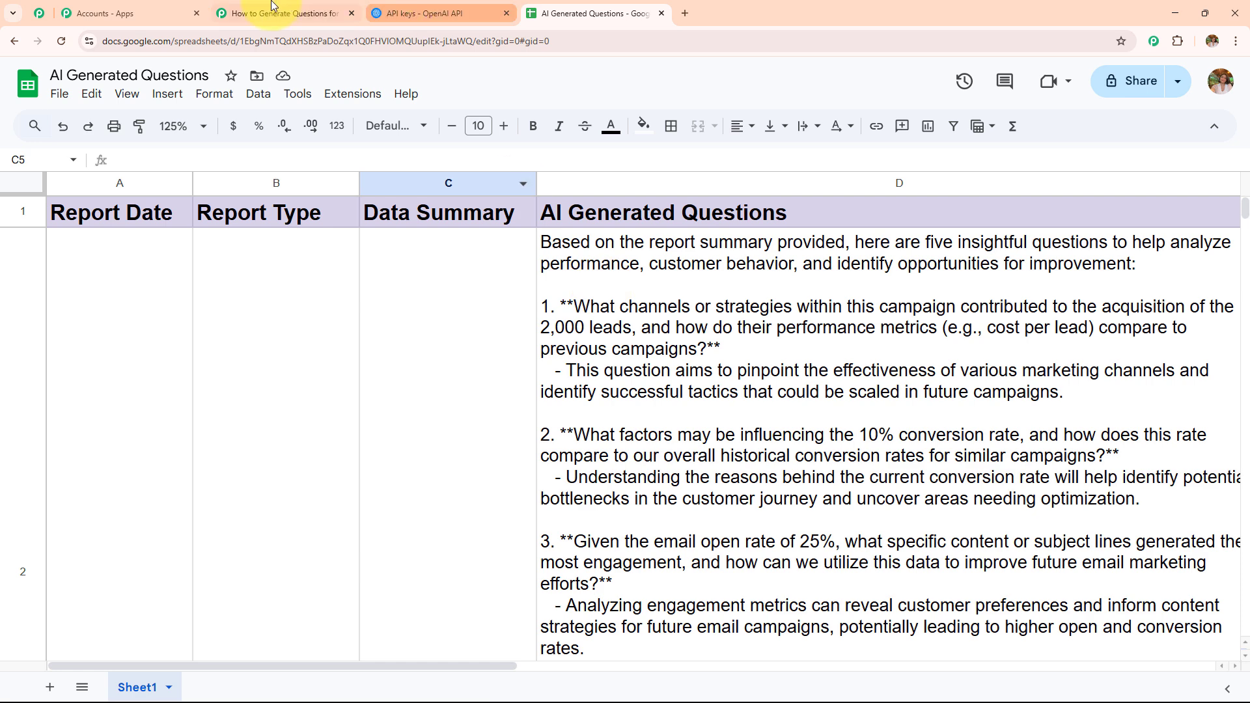
pyautogui.click(272, 7)
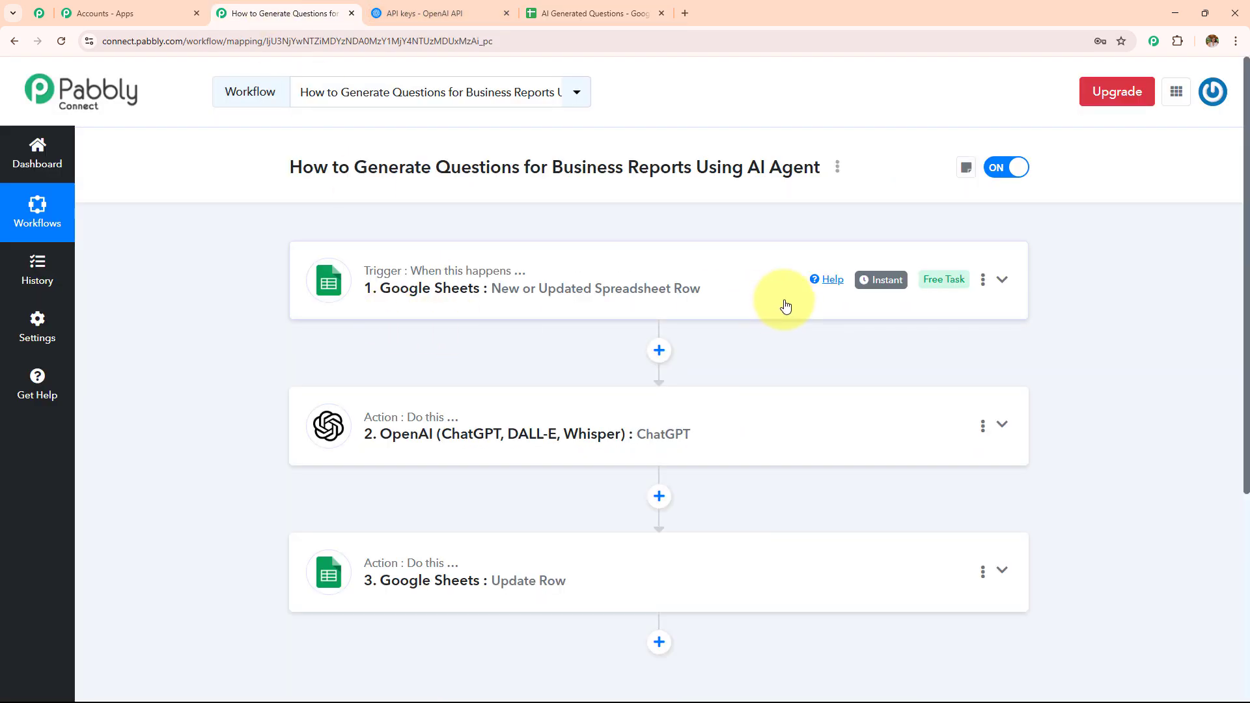